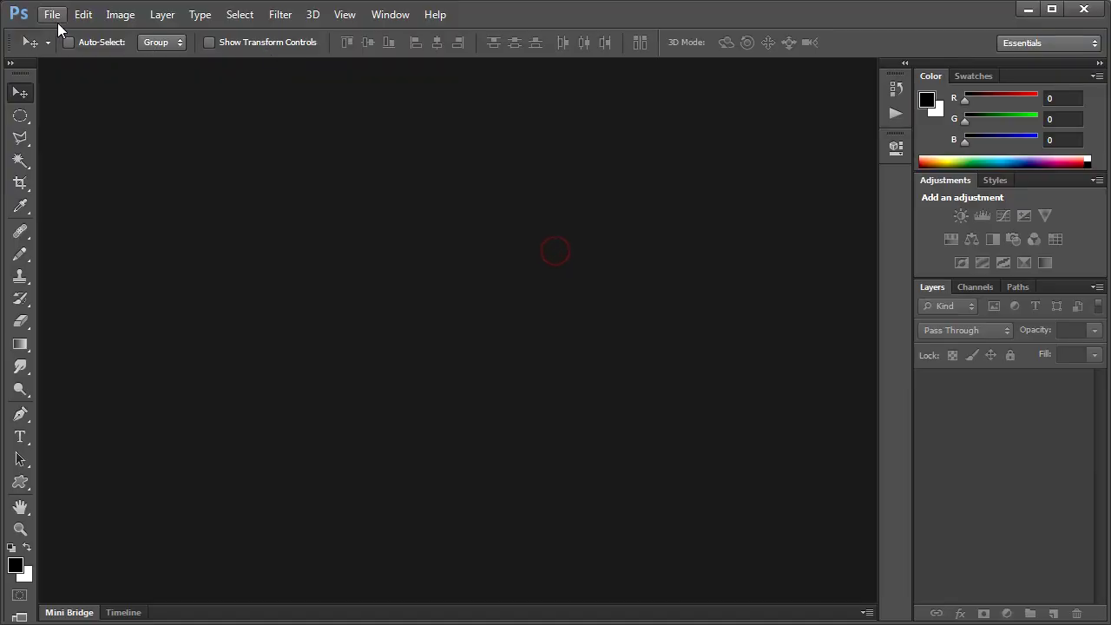
- Create a 3000 × 2000 px, 300 ppi document with a transparent background
{"action": "left_click", "coordinate": [52, 15]}
{"action": "left_click", "coordinate": [63, 34]}
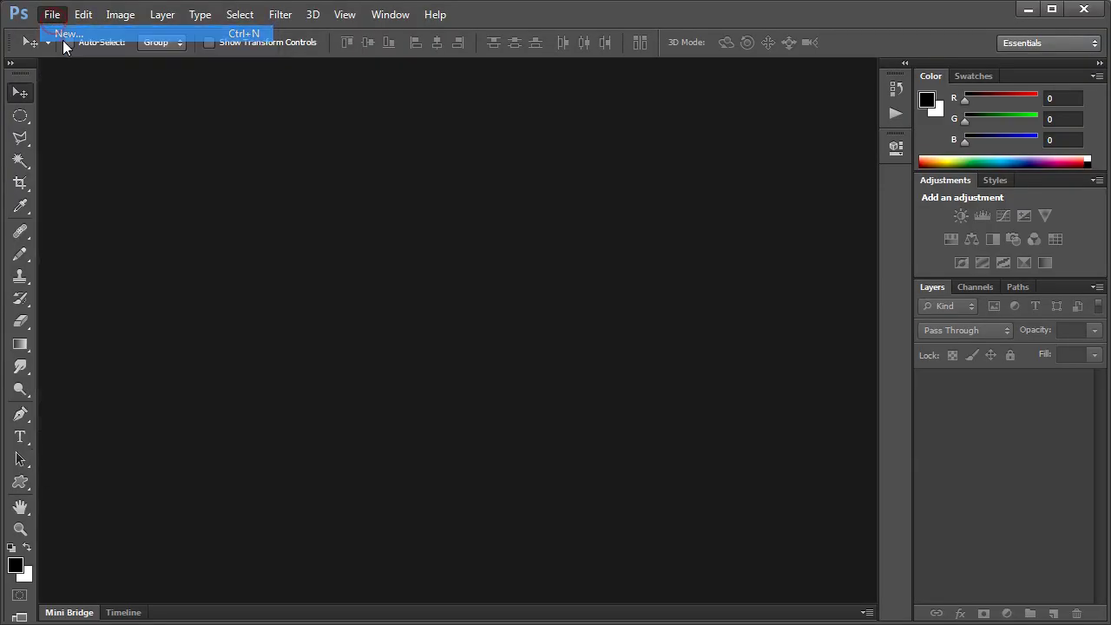
{"action": "double_click", "coordinate": [496, 268]}
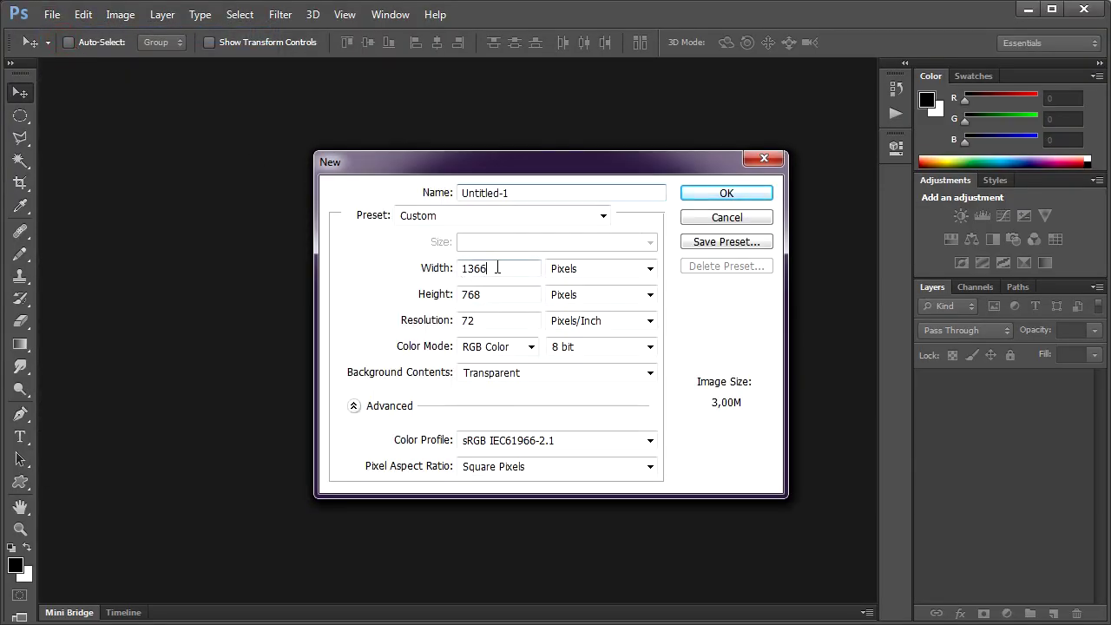
{"action": "type", "text": "3000"}
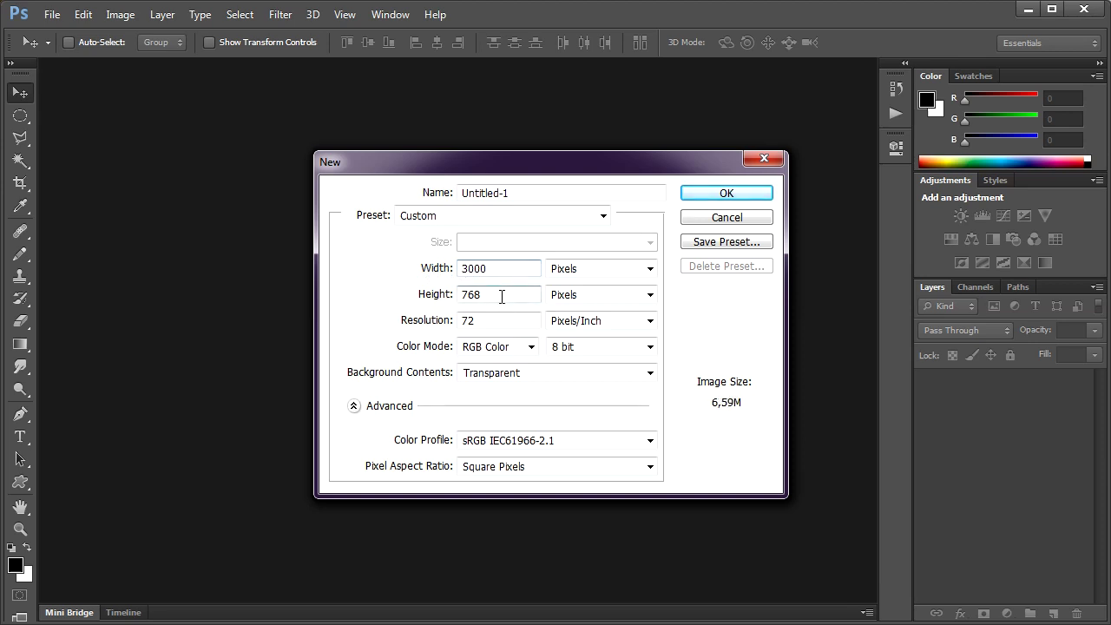
{"action": "double_click", "coordinate": [501, 297]}
{"action": "type", "text": "2000"}
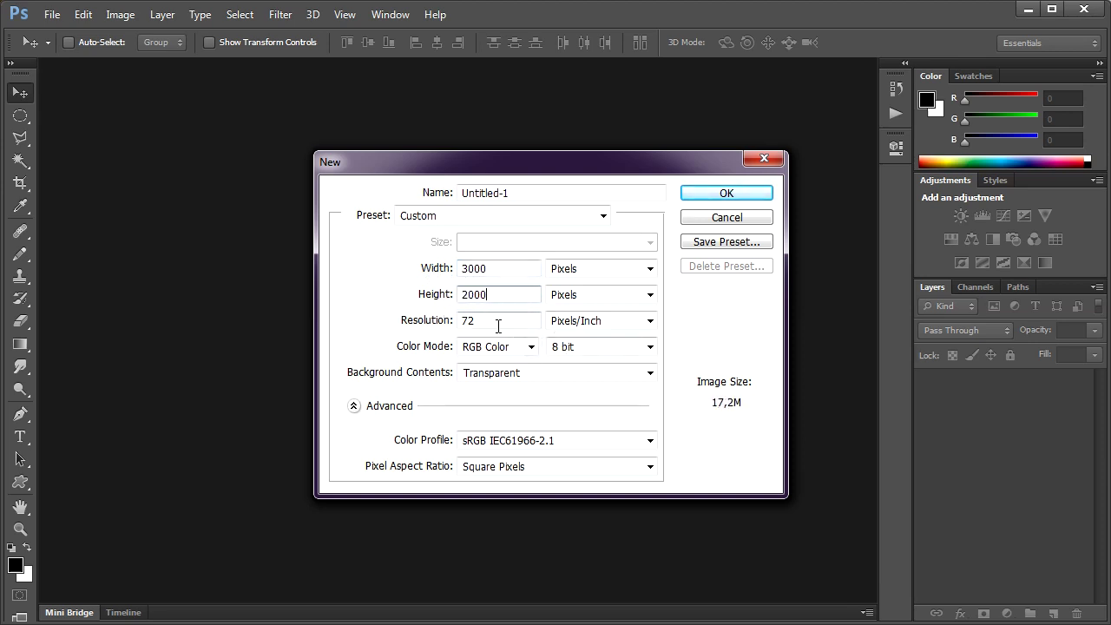
{"action": "double_click", "coordinate": [492, 322]}
{"action": "type", "text": "300"}
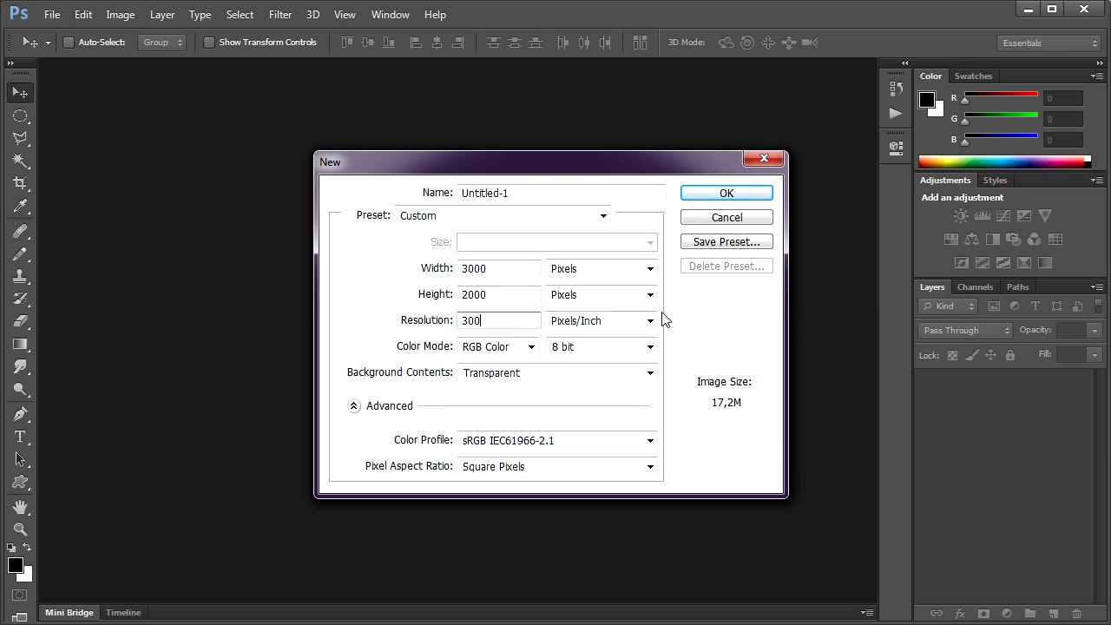
{"action": "left_click", "coordinate": [748, 198]}
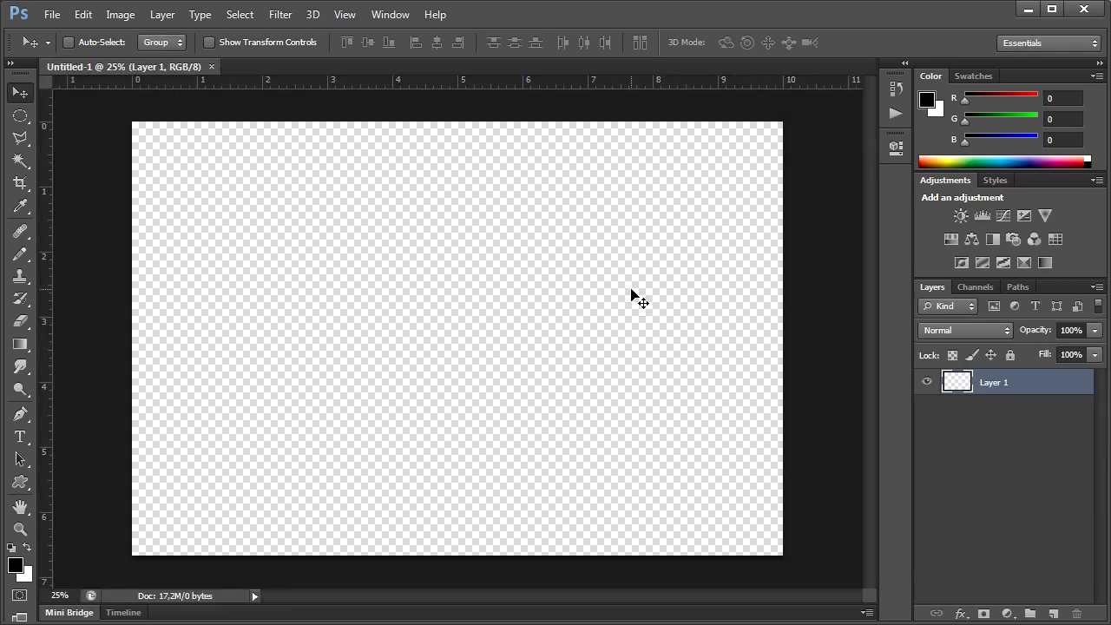
- Fit the canvas on screen and show the grid over it
{"action": "left_click", "coordinate": [337, 16]}
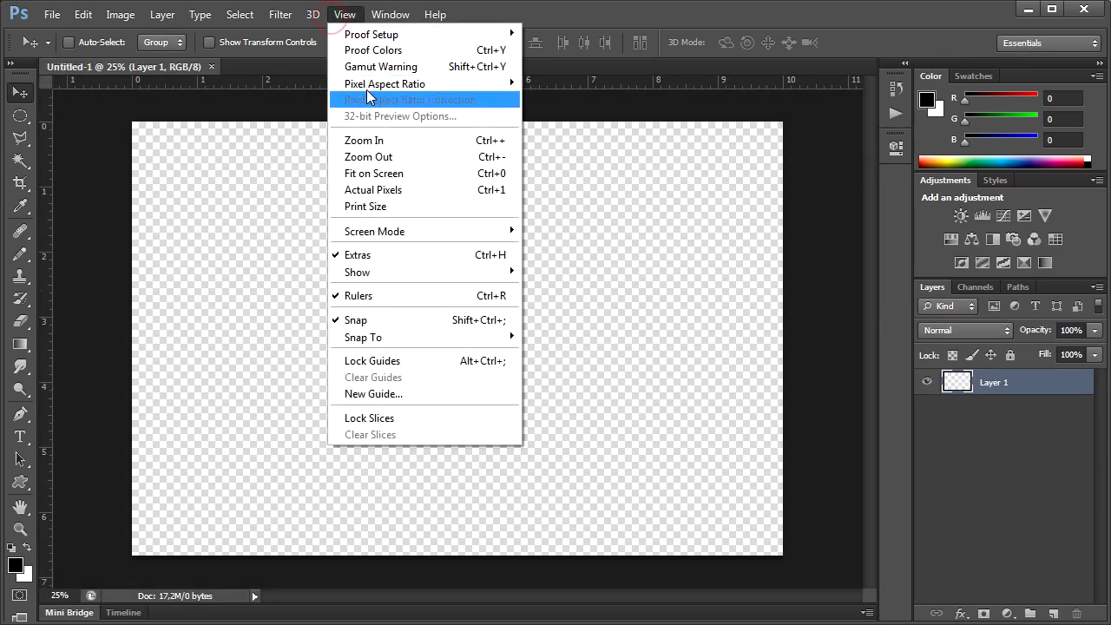
{"action": "left_click", "coordinate": [374, 174]}
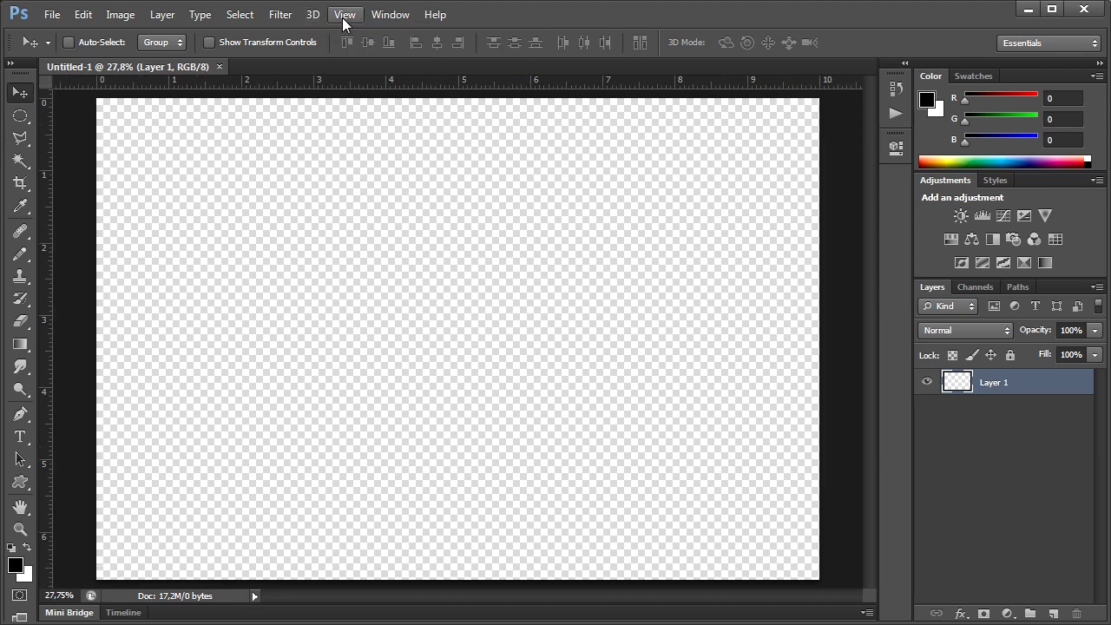
{"action": "left_click", "coordinate": [342, 18]}
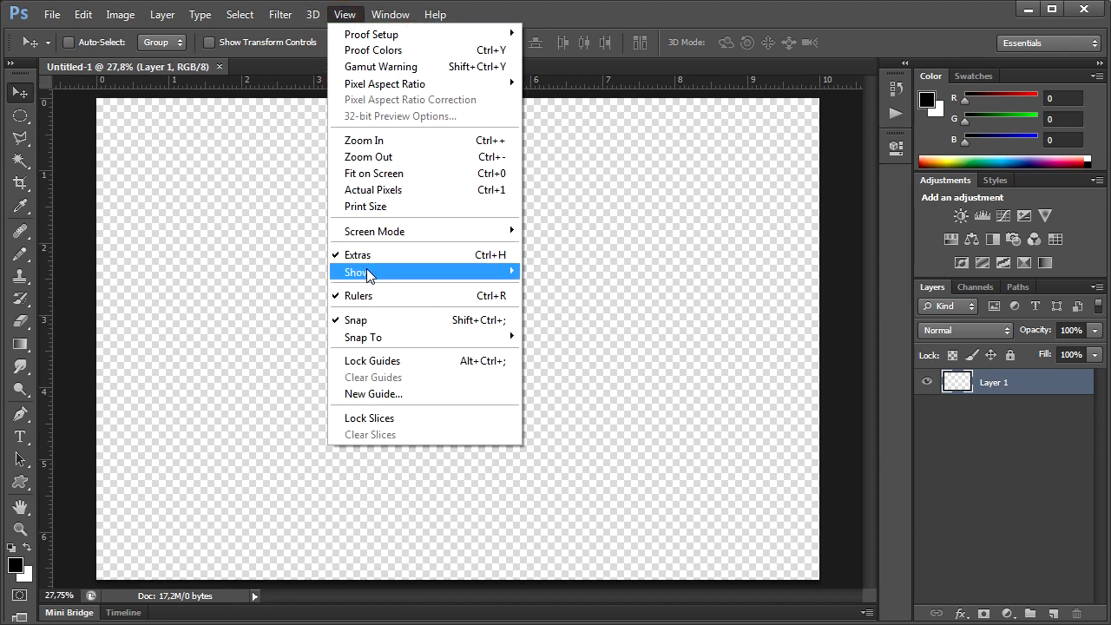
{"action": "mouse_move", "coordinate": [358, 272]}
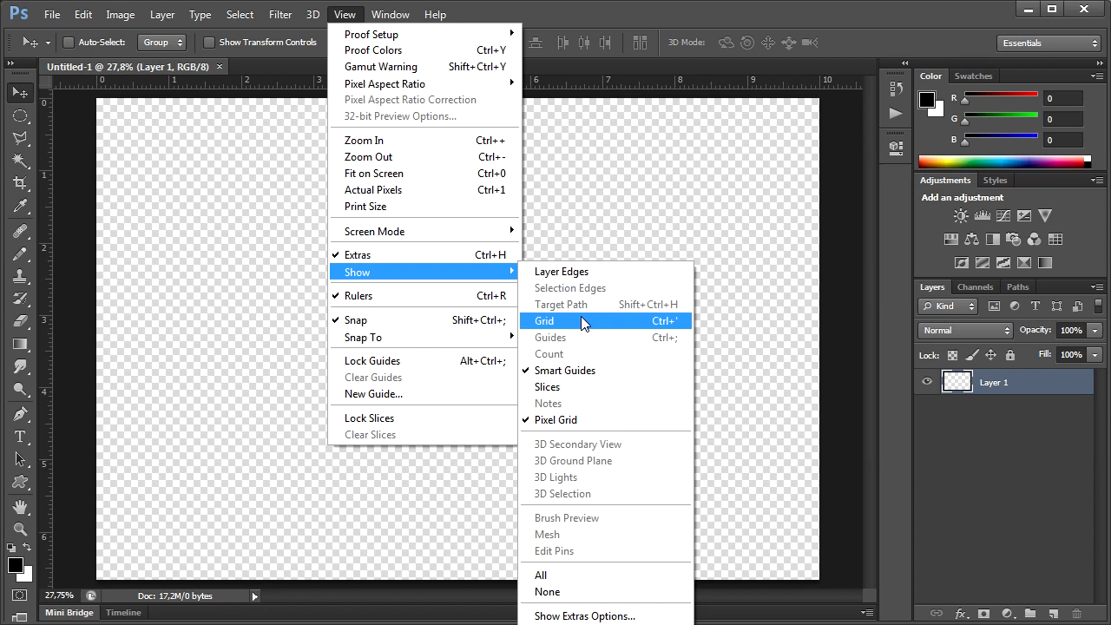
{"action": "left_click", "coordinate": [581, 320]}
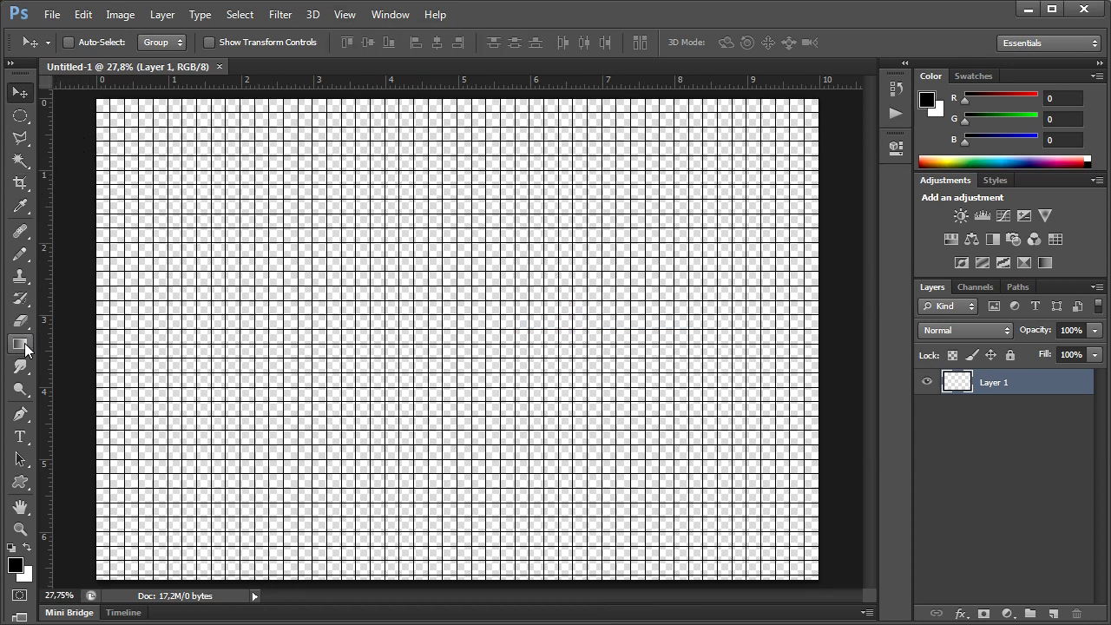
- Select the Pen tool and add a new empty path named Path 0
{"action": "left_click", "coordinate": [23, 416]}
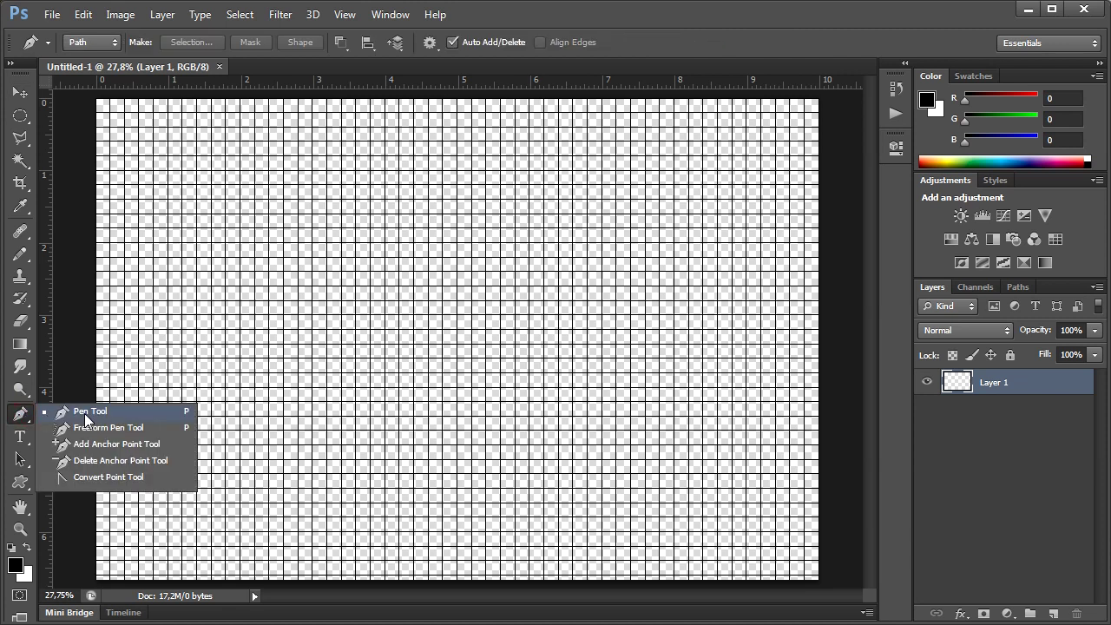
{"action": "left_click", "coordinate": [84, 413]}
{"action": "left_click", "coordinate": [1020, 287]}
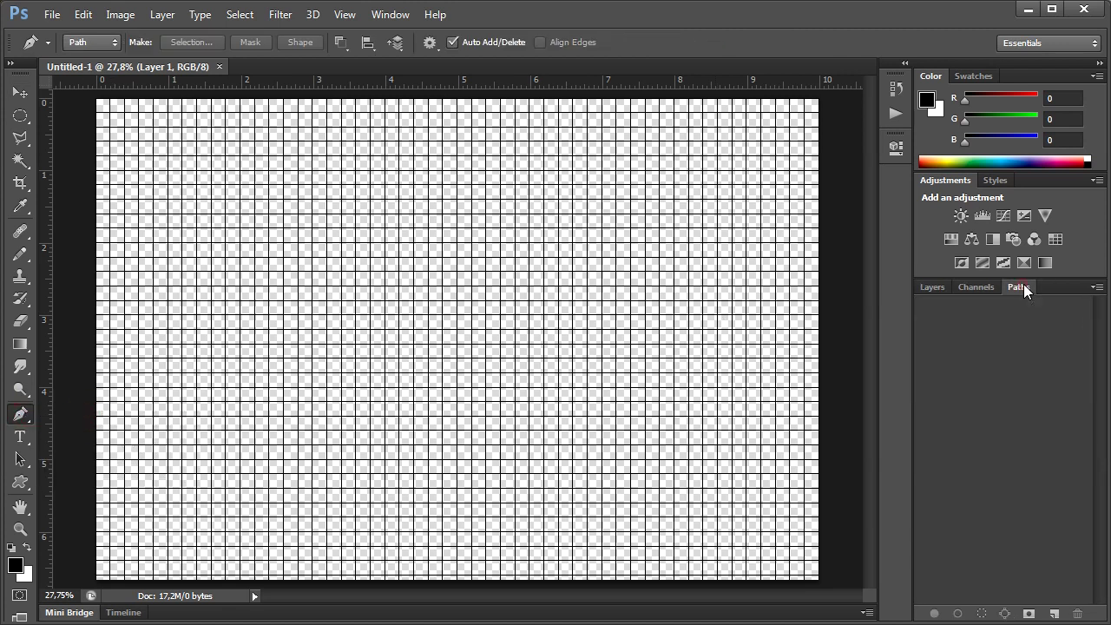
{"action": "left_click", "coordinate": [1054, 614]}
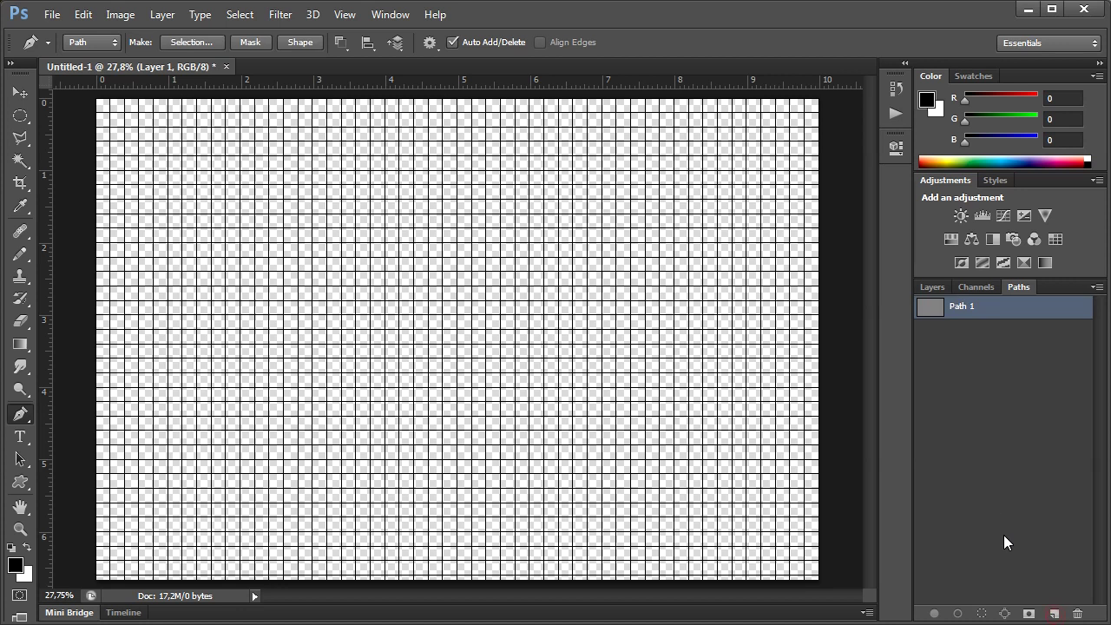
{"action": "double_click", "coordinate": [965, 309]}
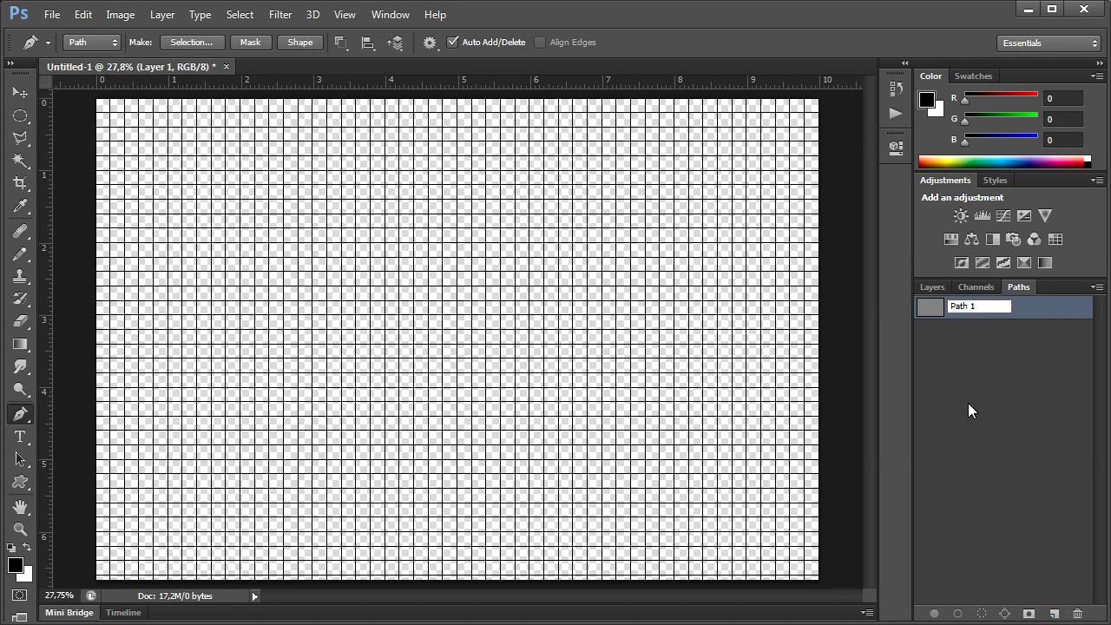
{"action": "type", "text": "0"}
{"action": "key", "text": "Return"}
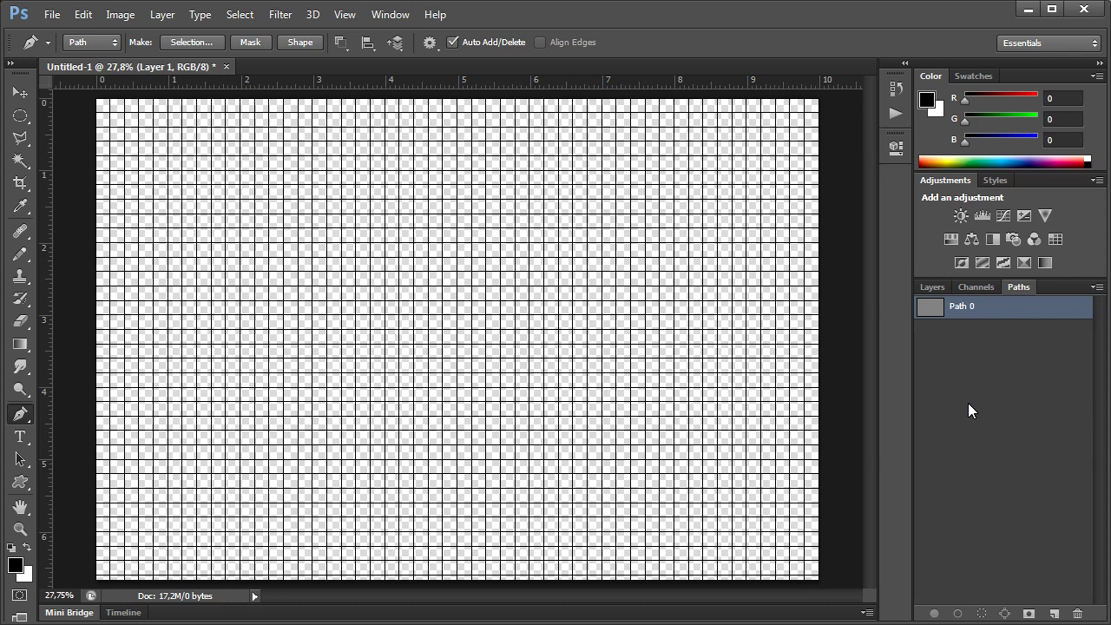
- Rename Layer 1 to 'Shape 0'
{"action": "left_click", "coordinate": [932, 287]}
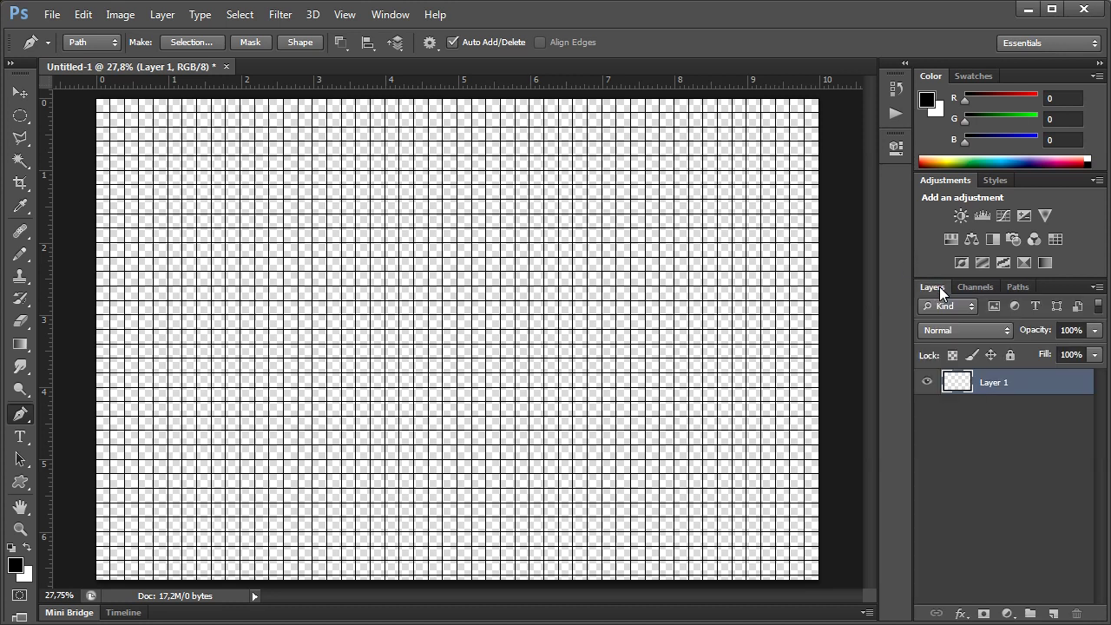
{"action": "double_click", "coordinate": [996, 383]}
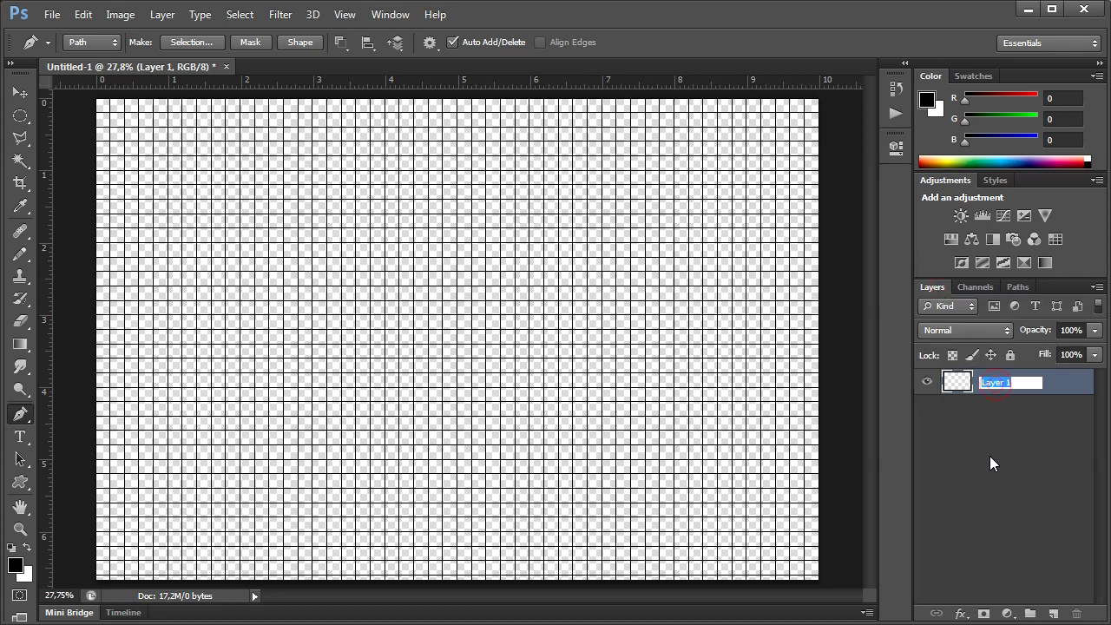
{"action": "type", "text": "S"}
{"action": "type", "text": "hape"}
{"action": "type", "text": " 0"}
{"action": "key", "text": "Return"}
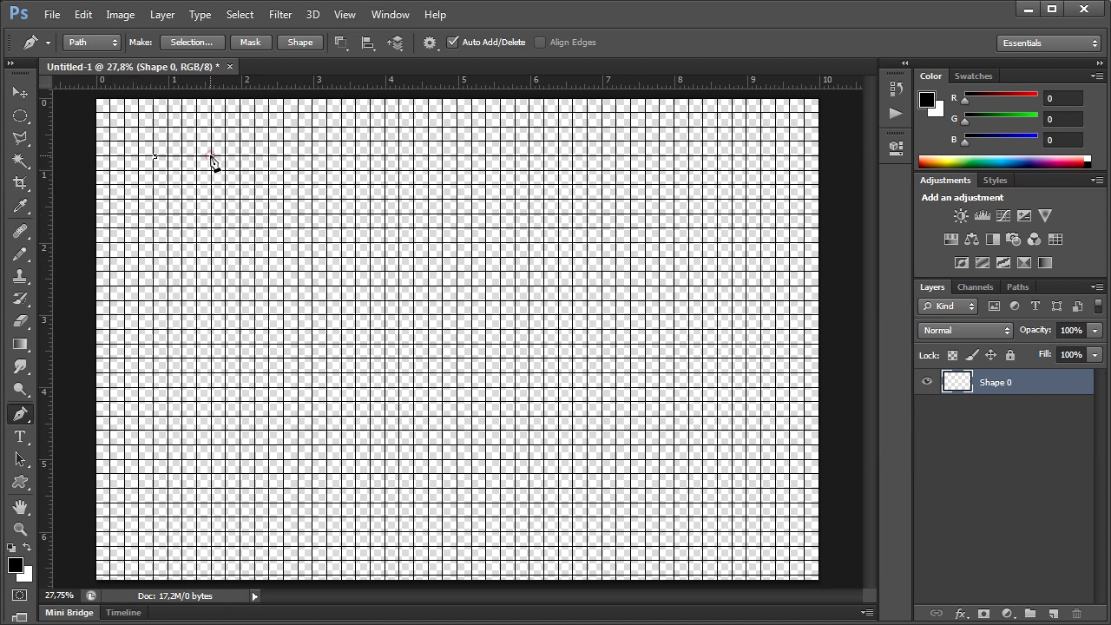
- Pen-draw the square puzzle-piece outline with rounded knobs on the grid, top-left
{"action": "left_click_drag", "start_coordinate": [240, 157], "coordinate": [242, 164]}
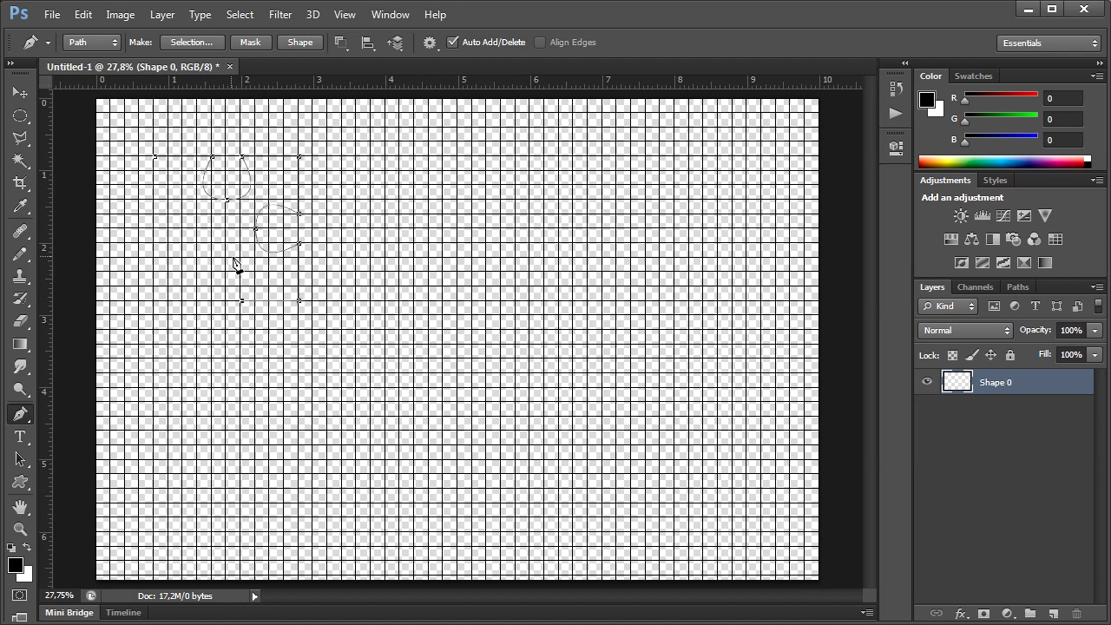
{"action": "left_click_drag", "start_coordinate": [226, 257], "coordinate": [183, 257]}
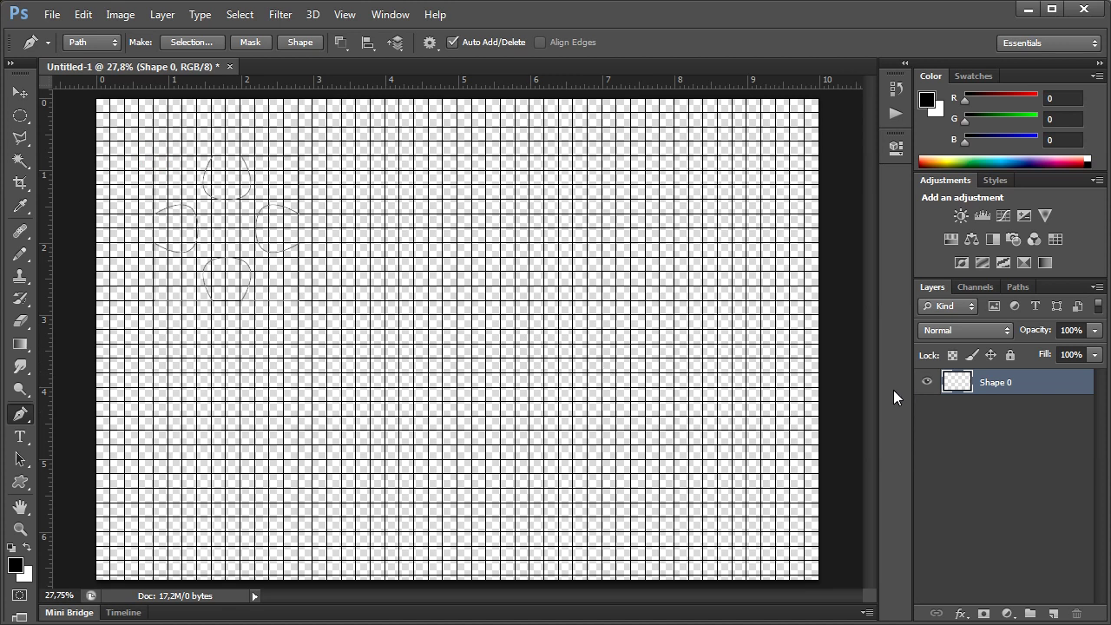
{"action": "left_click", "coordinate": [1024, 286]}
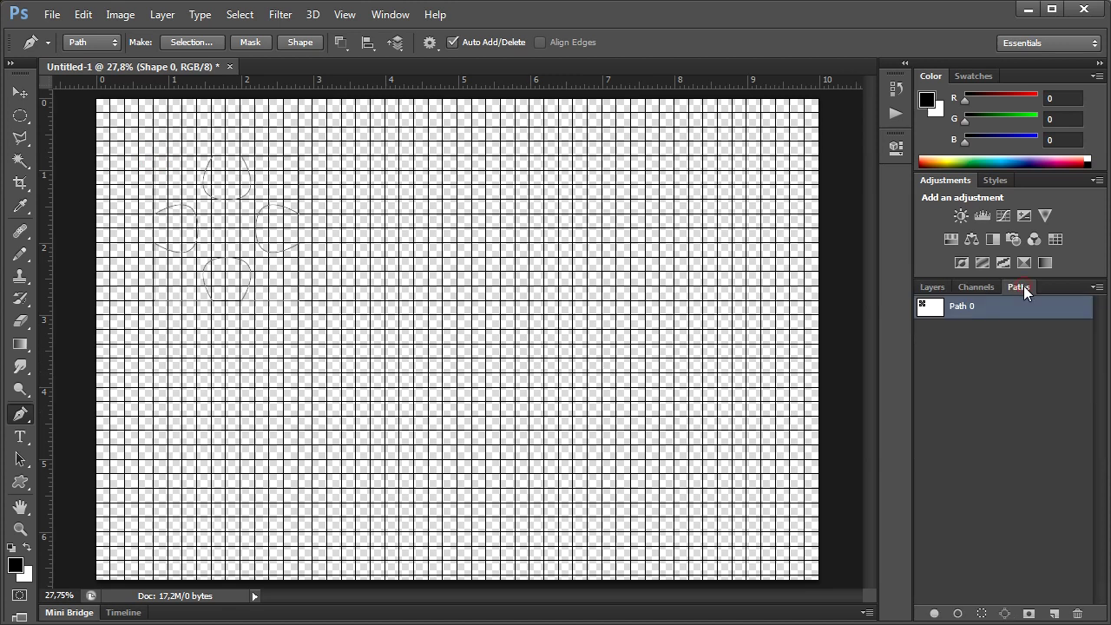
- Turn Path 0 into a selection and invert it to just the piece
{"action": "right_click", "coordinate": [980, 311]}
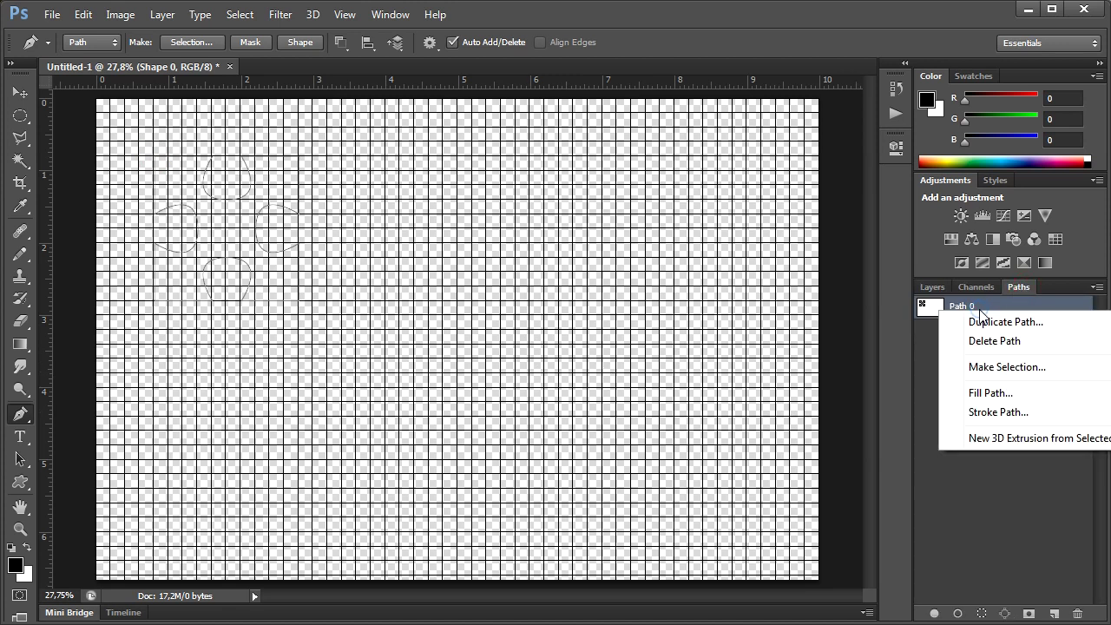
{"action": "left_click", "coordinate": [1009, 368]}
{"action": "left_click", "coordinate": [820, 191]}
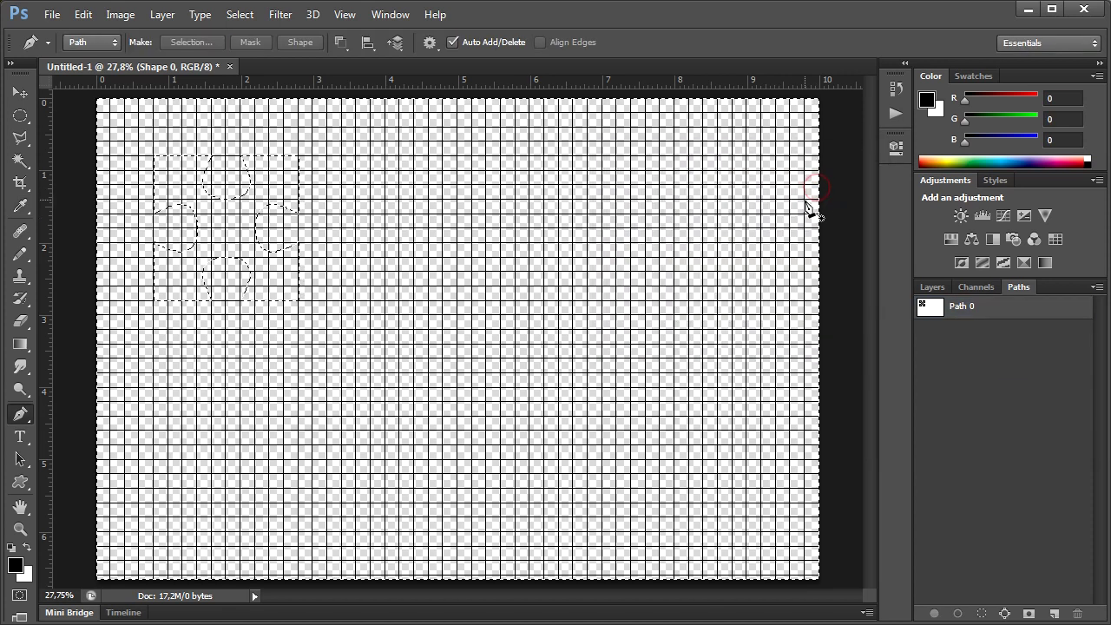
{"action": "left_click", "coordinate": [241, 15]}
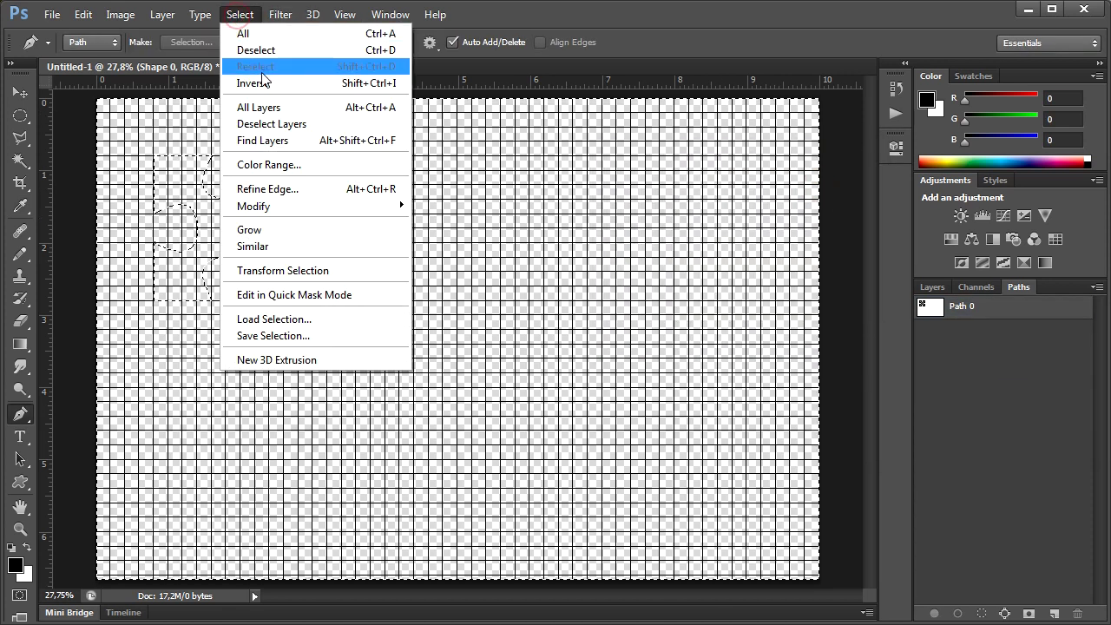
{"action": "left_click", "coordinate": [262, 83]}
{"action": "left_click", "coordinate": [932, 287]}
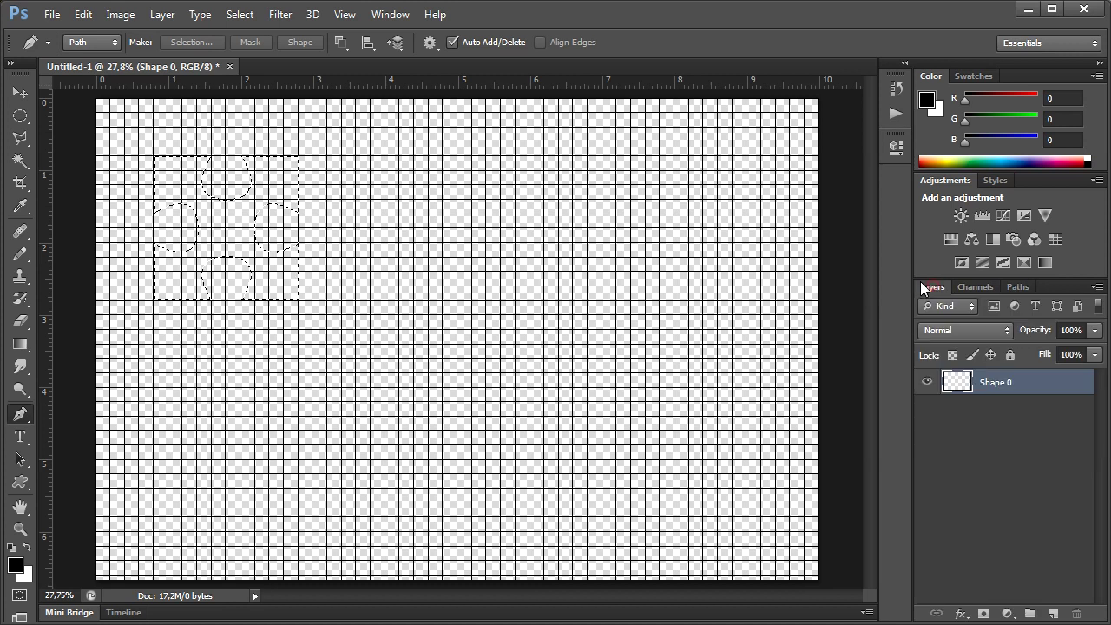
- Fill the piece on Shape 0 with grey #939392, then deselect
{"action": "left_click", "coordinate": [92, 15]}
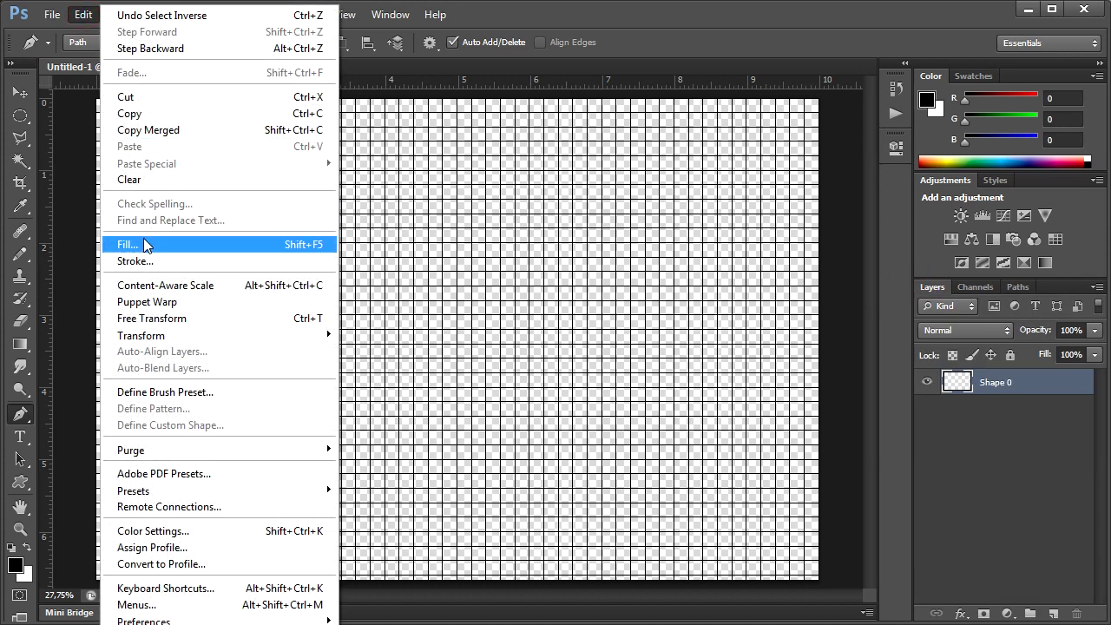
{"action": "left_click", "coordinate": [144, 244]}
{"action": "left_click", "coordinate": [668, 370]}
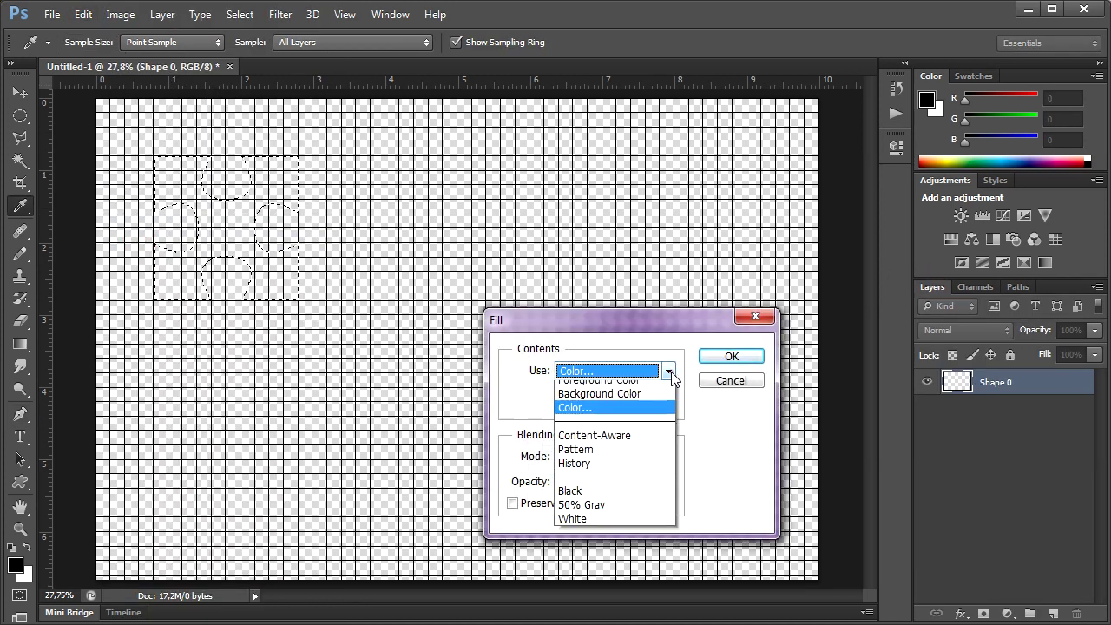
{"action": "left_click", "coordinate": [612, 419]}
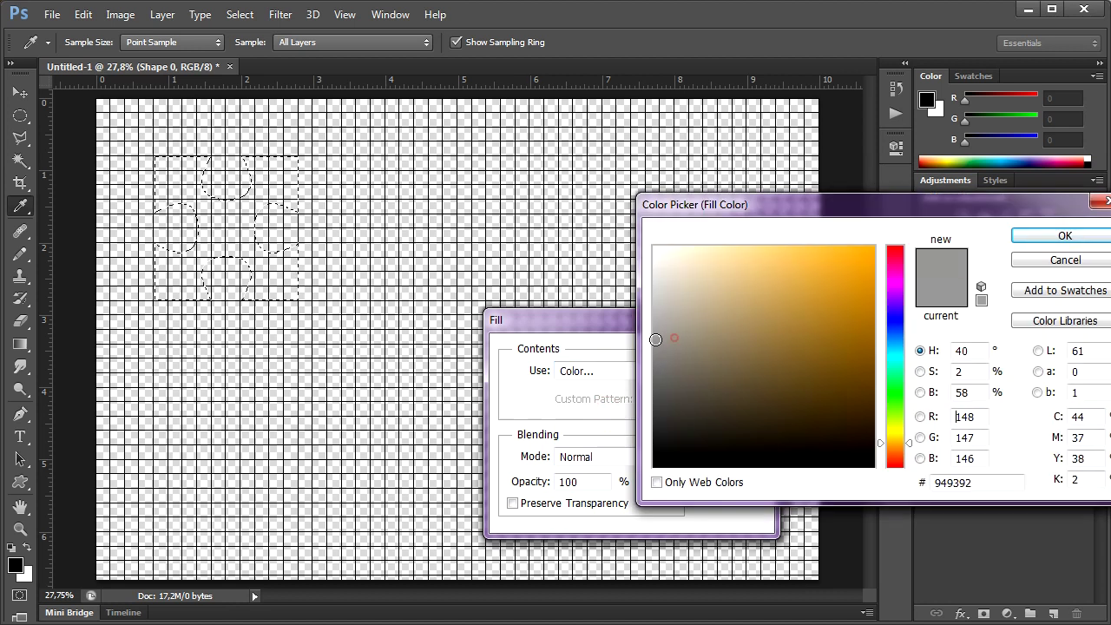
{"action": "left_click", "coordinate": [1046, 236]}
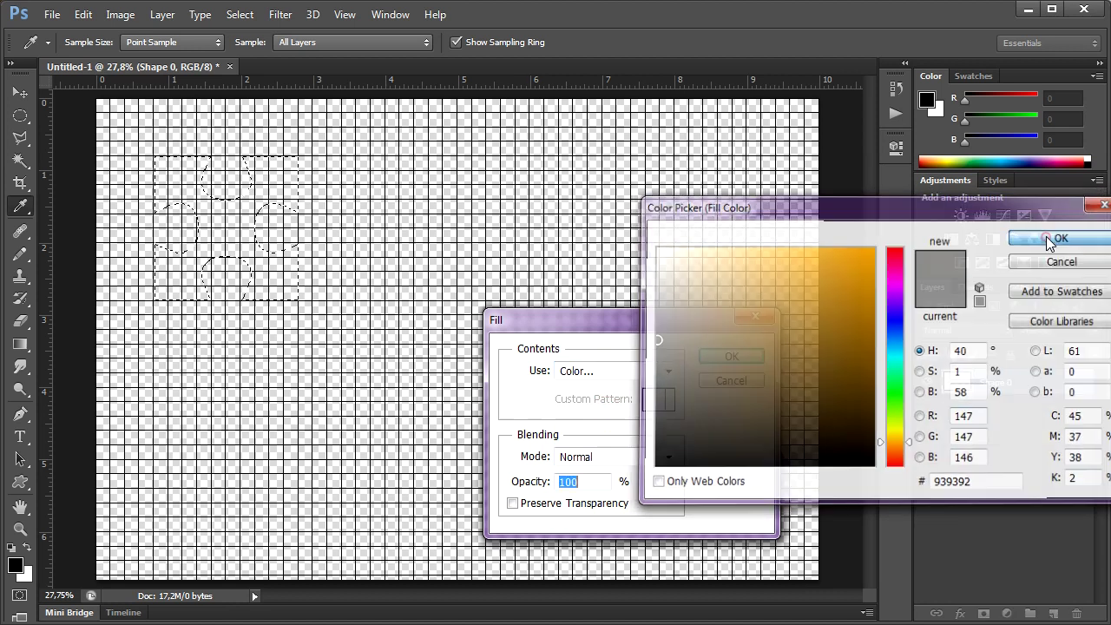
{"action": "left_click", "coordinate": [732, 356]}
{"action": "key", "text": "p"}
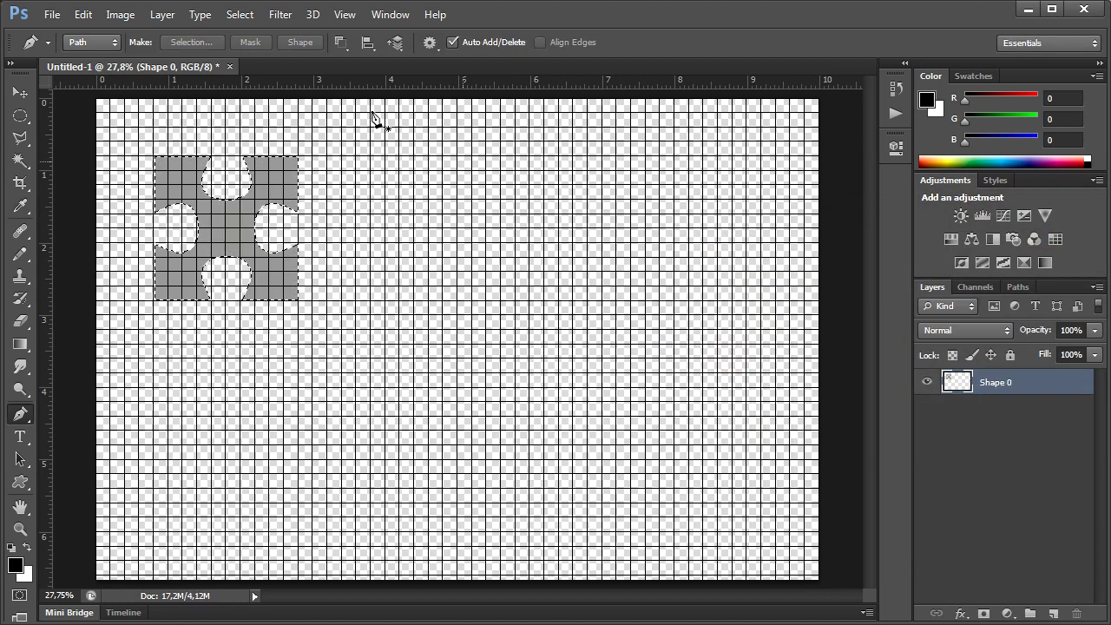
{"action": "left_click", "coordinate": [239, 15]}
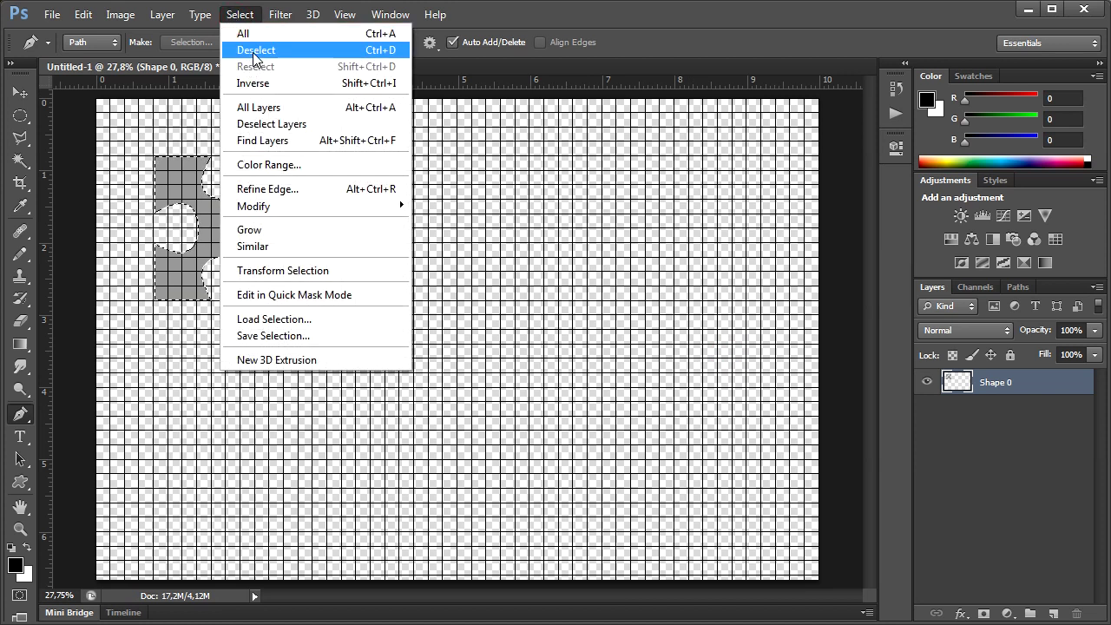
{"action": "left_click", "coordinate": [252, 48]}
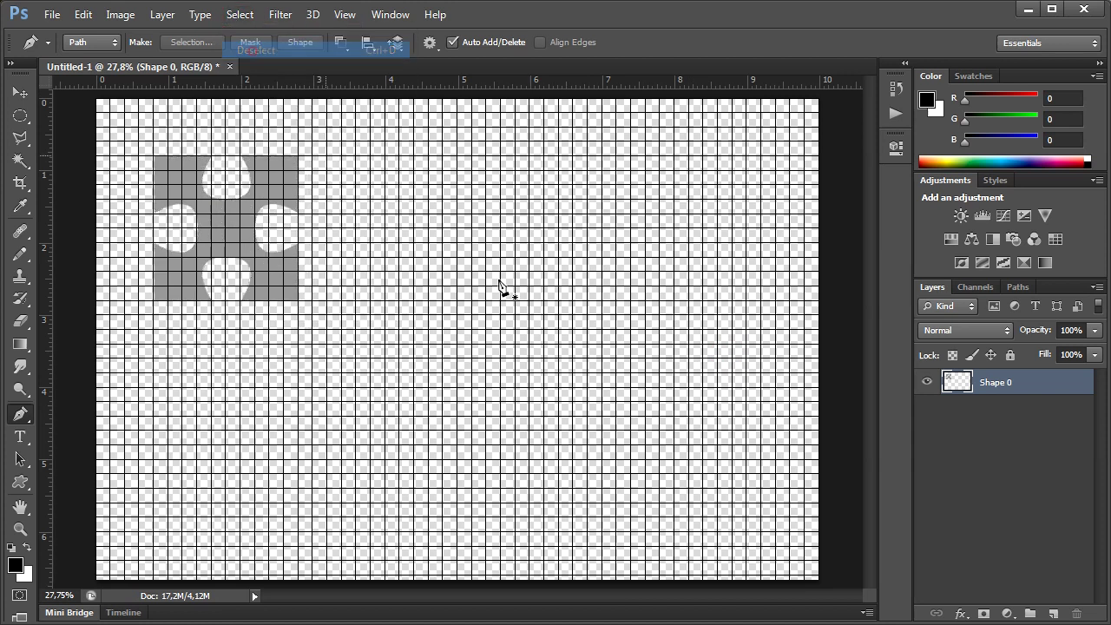
- Rename the new layer to 'Shape 1'
{"action": "left_click", "coordinate": [1022, 287]}
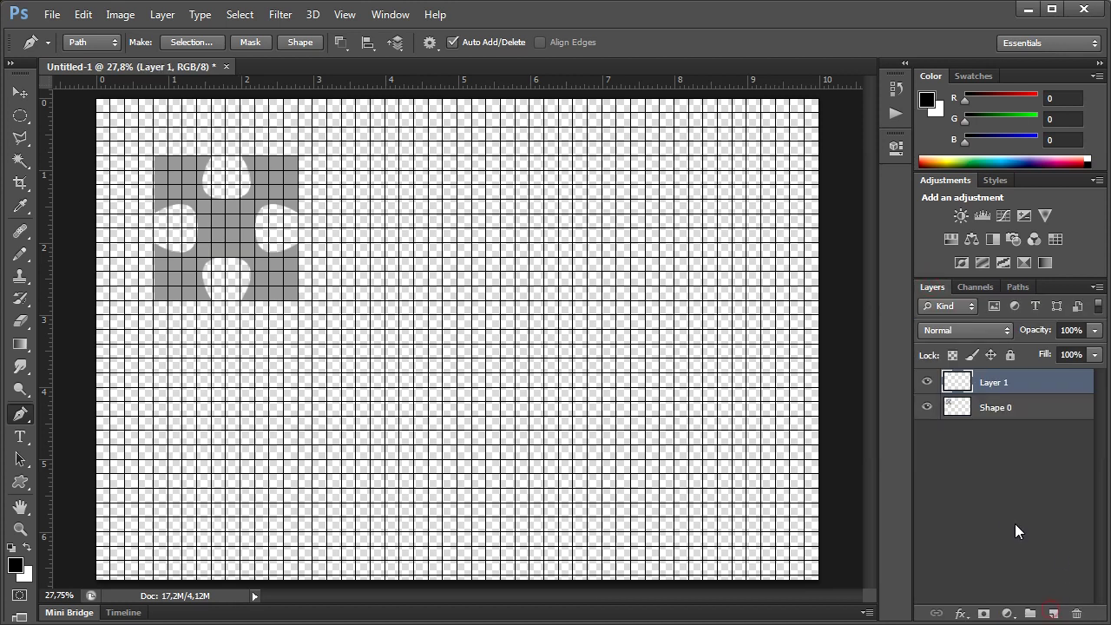
{"action": "double_click", "coordinate": [996, 382]}
{"action": "type", "text": "Shape 1"}
{"action": "key", "text": "Return"}
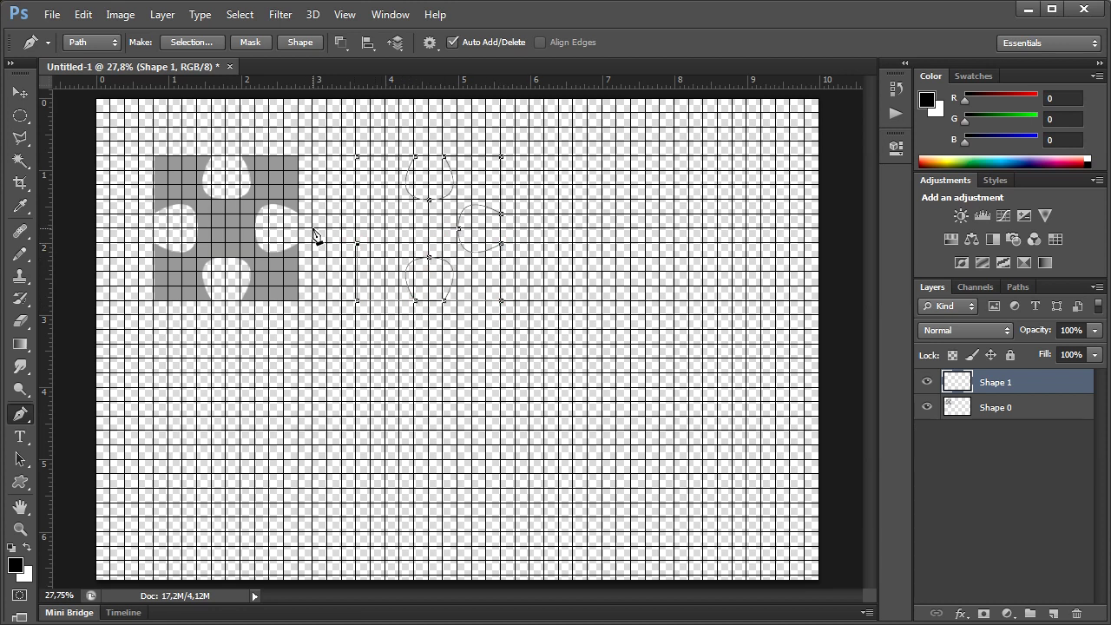
- Turn the second piece's outline into a selection, fill it grey, and deselect
{"action": "left_click", "coordinate": [1018, 286]}
{"action": "left_click", "coordinate": [937, 328], "text": "ctrl"}
{"action": "left_click", "coordinate": [933, 286]}
{"action": "left_click", "coordinate": [84, 14]}
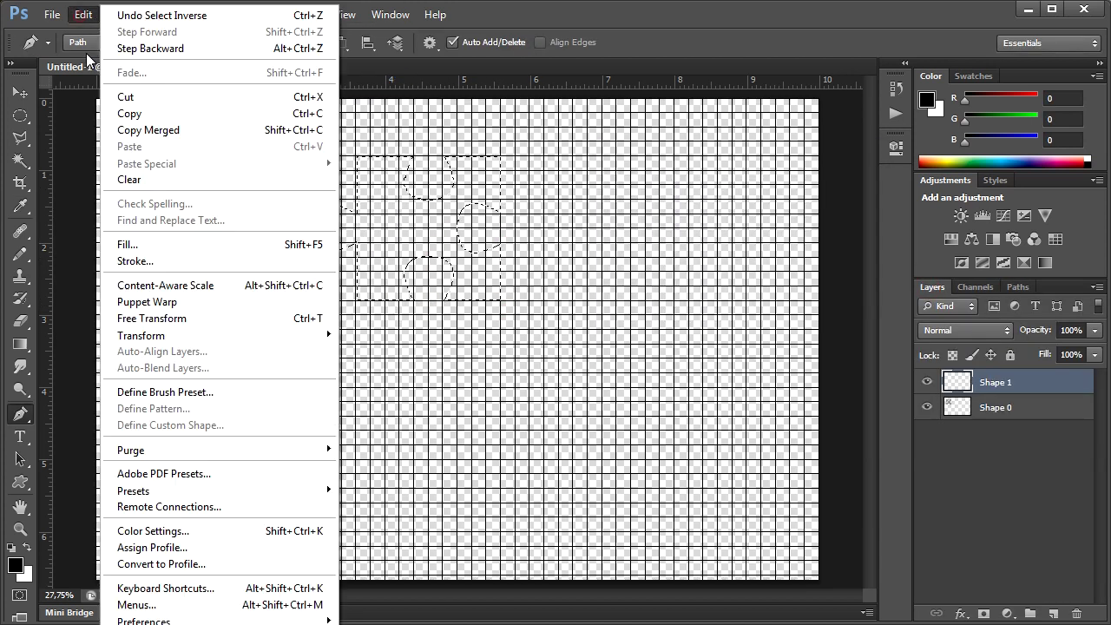
{"action": "left_click", "coordinate": [113, 451]}
{"action": "left_click", "coordinate": [995, 407]}
- Add a layer named 'background' beneath Shape 0 and fill it white
{"action": "left_click", "coordinate": [1053, 614], "text": "ctrl"}
{"action": "double_click", "coordinate": [999, 432]}
{"action": "type", "text": "background"}
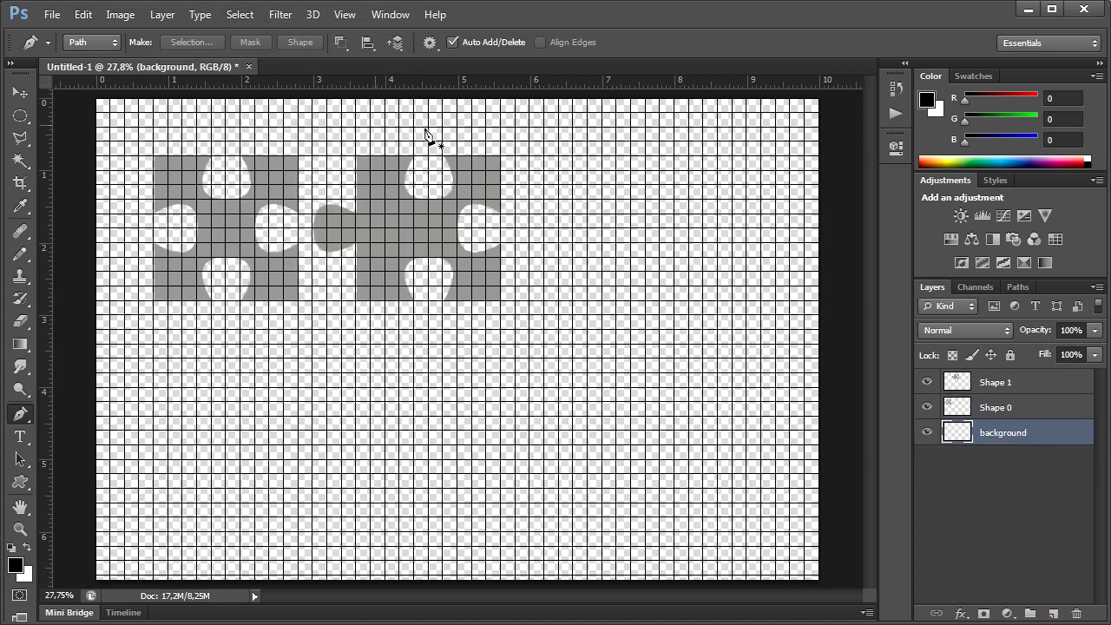
{"action": "key", "text": "shift+F5"}
{"action": "left_click", "coordinate": [625, 370]}
{"action": "left_click", "coordinate": [572, 527]}
{"action": "left_click", "coordinate": [731, 356]}
{"action": "key", "text": "p"}
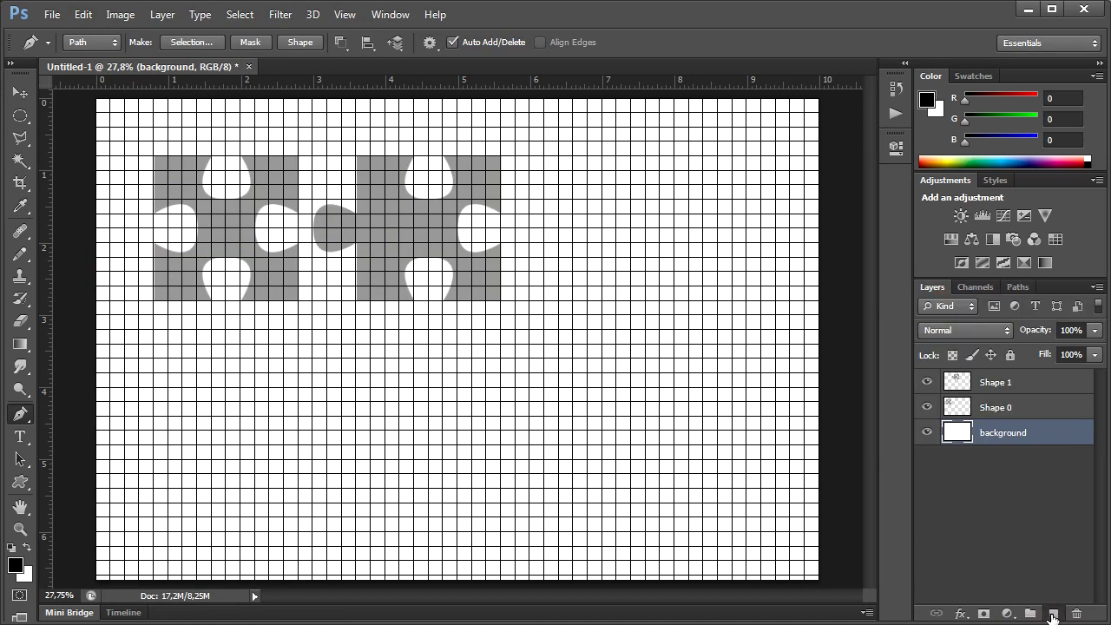
- Add a new layer named 'Shape 2' and move it to the top
{"action": "left_click", "coordinate": [1053, 613]}
{"action": "double_click", "coordinate": [999, 432]}
{"action": "type", "text": "Shape 2"}
{"action": "left_click_drag", "start_coordinate": [998, 432], "coordinate": [955, 379]}
- Begin the third piece's outline: first corner, top edge point and top notch
{"action": "left_click", "coordinate": [1018, 287]}
{"action": "left_click", "coordinate": [560, 157]}
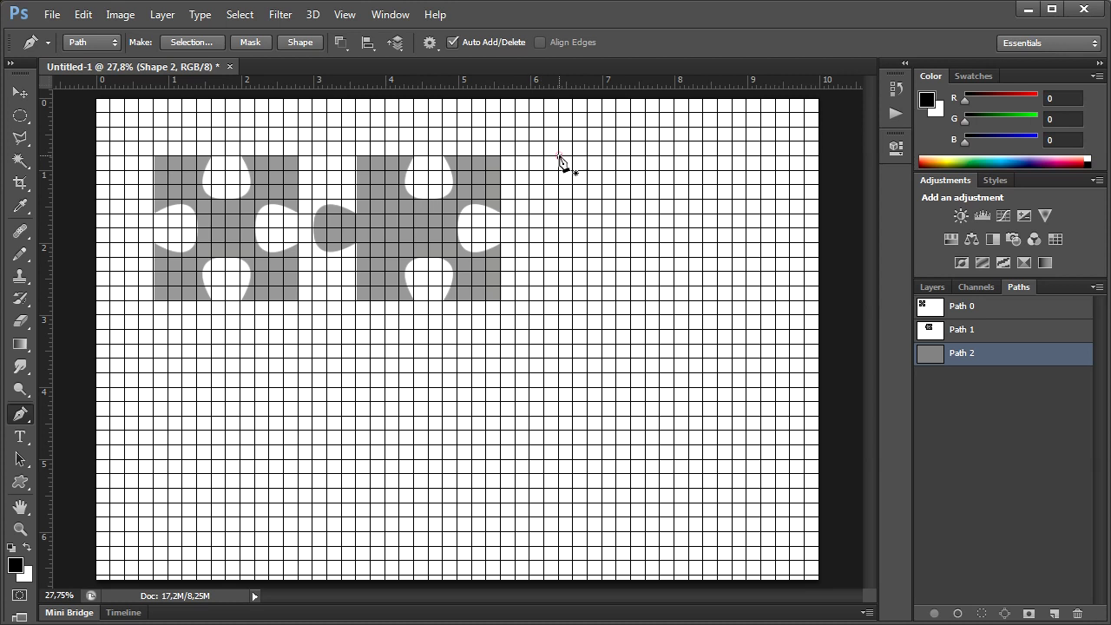
{"action": "left_click", "coordinate": [618, 157]}
{"action": "left_click_drag", "start_coordinate": [631, 200], "coordinate": [651, 200]}
- Finish the third piece's outline with right tab, bottom notch and left tab
{"action": "left_click", "coordinate": [705, 157]}
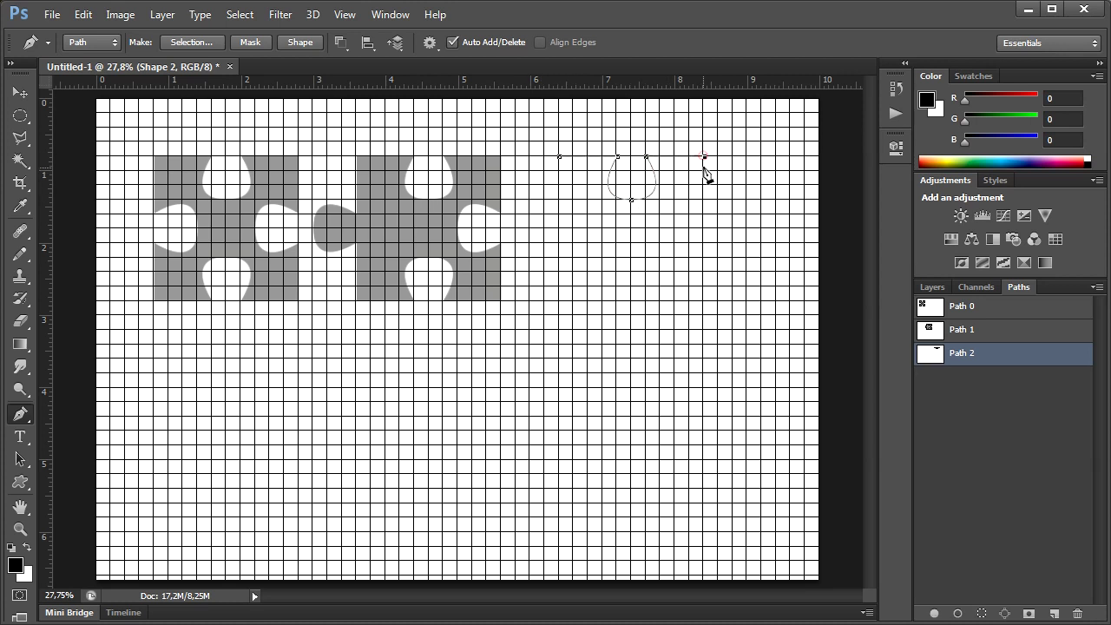
{"action": "left_click", "coordinate": [705, 214]}
{"action": "left_click_drag", "start_coordinate": [747, 229], "coordinate": [747, 251]}
{"action": "left_click", "coordinate": [705, 243]}
{"action": "left_click", "coordinate": [704, 300]}
{"action": "left_click", "coordinate": [647, 300]}
{"action": "left_click_drag", "start_coordinate": [631, 258], "coordinate": [612, 258]}
{"action": "left_click", "coordinate": [560, 300]}
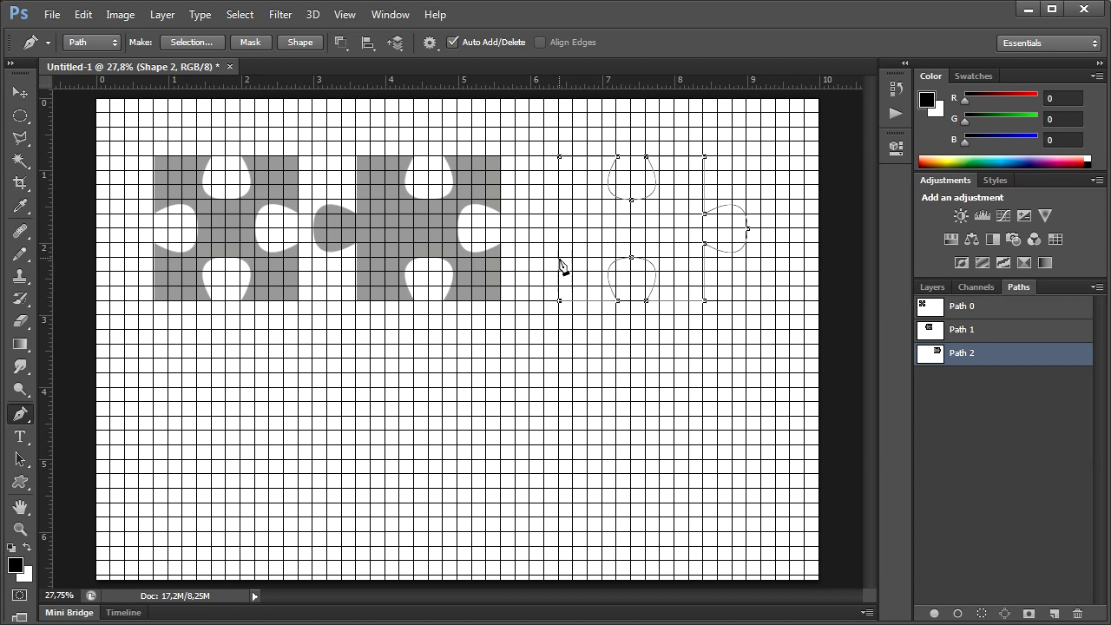
{"action": "left_click", "coordinate": [560, 243]}
{"action": "left_click_drag", "start_coordinate": [516, 229], "coordinate": [516, 207]}
- Convert the third piece's path to a selection, fill it grey, and deselect
{"action": "right_click", "coordinate": [945, 347]}
{"action": "left_click", "coordinate": [998, 407]}
{"action": "left_click", "coordinate": [933, 286]}
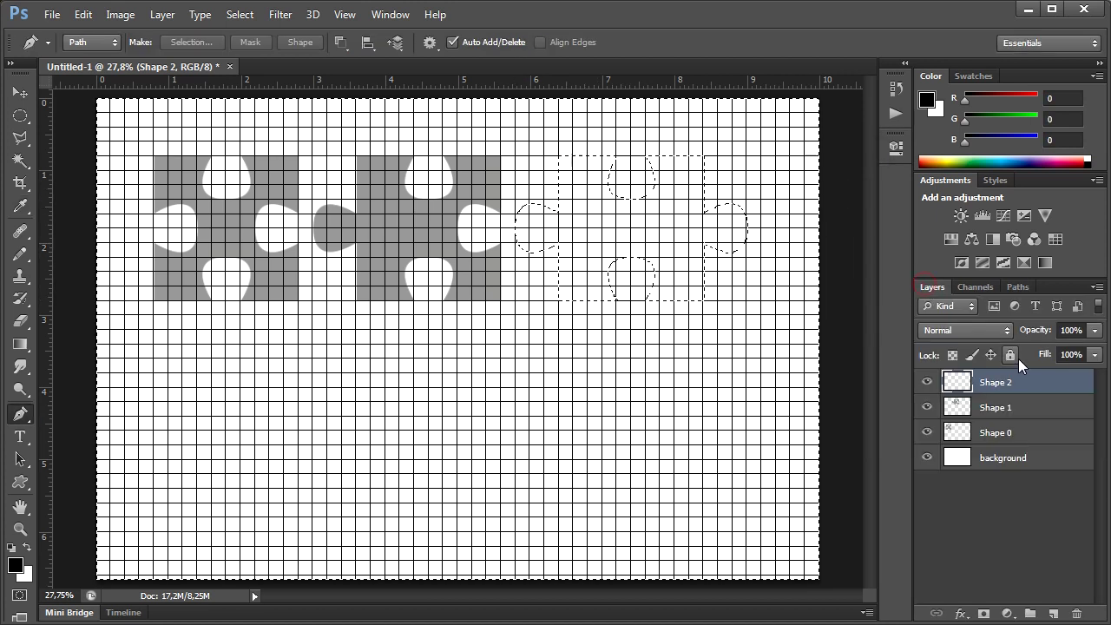
{"action": "left_click", "coordinate": [239, 14]}
{"action": "left_click", "coordinate": [252, 84]}
{"action": "left_click", "coordinate": [640, 368]}
{"action": "left_click", "coordinate": [596, 384]}
{"action": "left_click", "coordinate": [737, 360]}
{"action": "left_click", "coordinate": [240, 14]}
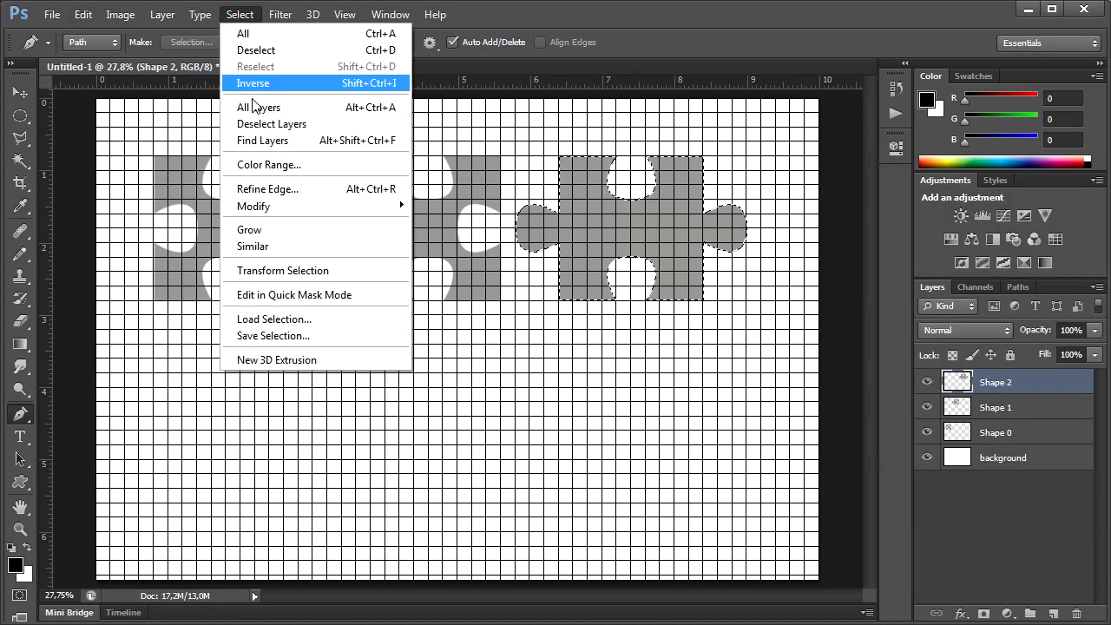
{"action": "left_click", "coordinate": [252, 49]}
{"action": "left_click", "coordinate": [1018, 286]}
{"action": "left_click", "coordinate": [932, 286]}
- Add a new top layer named 'Shape 3'
{"action": "left_click", "coordinate": [1054, 614]}
{"action": "double_click", "coordinate": [995, 382]}
{"action": "type", "text": "Sahep"}
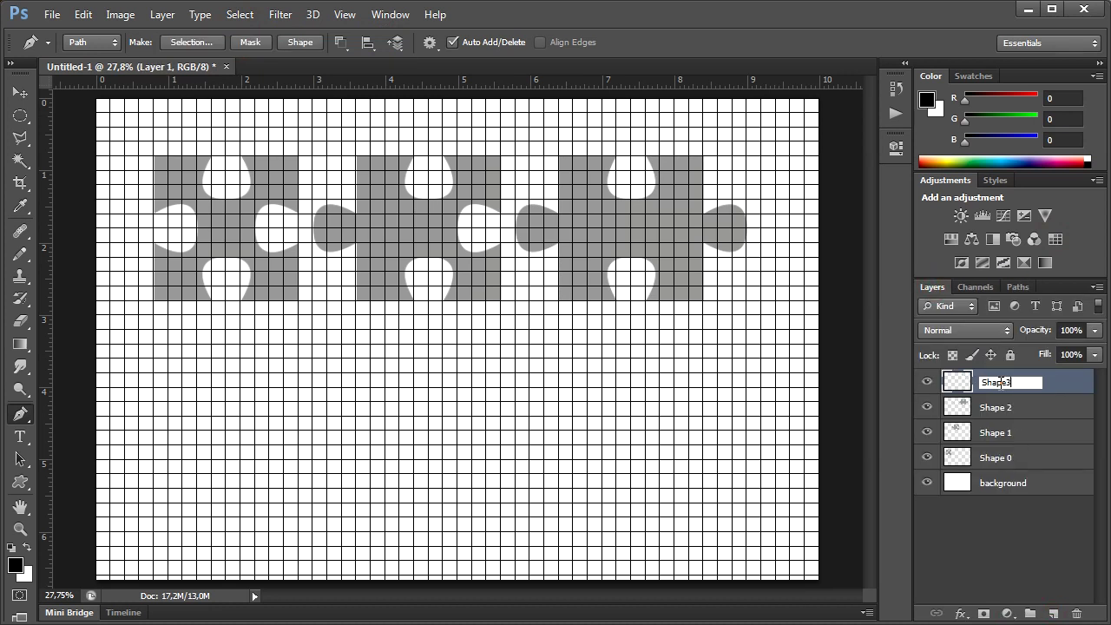
{"action": "key", "text": "Return"}
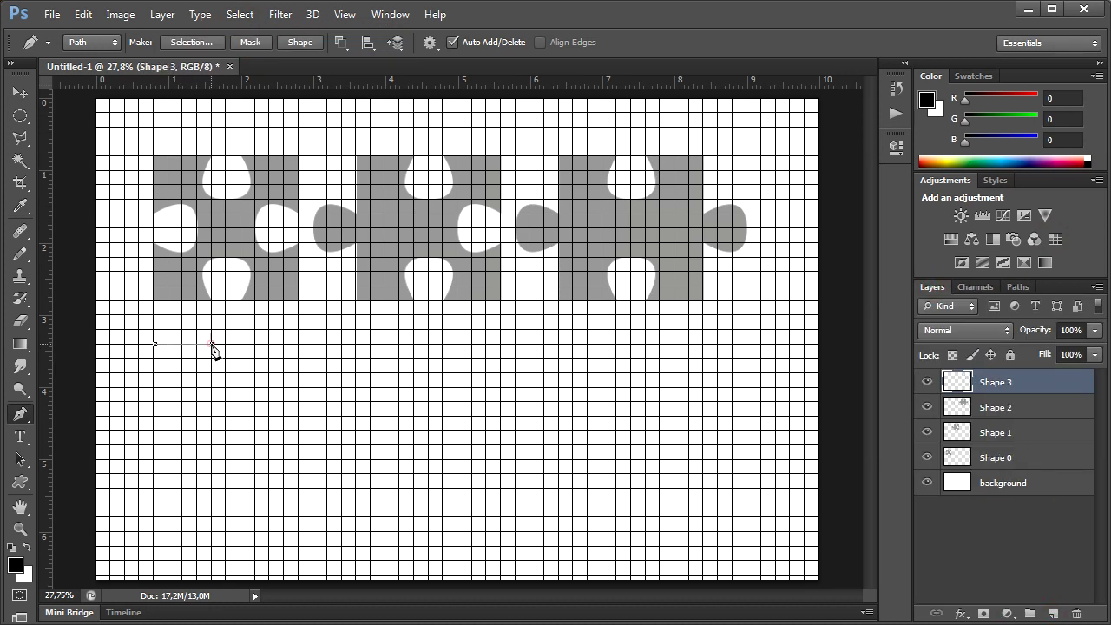
- Begin the fourth piece's outline below the first, undoing one misplaced point
{"action": "left_click_drag", "start_coordinate": [227, 387], "coordinate": [266, 388]}
{"action": "left_click", "coordinate": [242, 344]}
{"action": "left_click", "coordinate": [299, 344]}
{"action": "left_click", "coordinate": [299, 402]}
{"action": "left_click", "coordinate": [299, 451]}
{"action": "left_click", "coordinate": [84, 14]}
{"action": "left_click", "coordinate": [122, 50]}
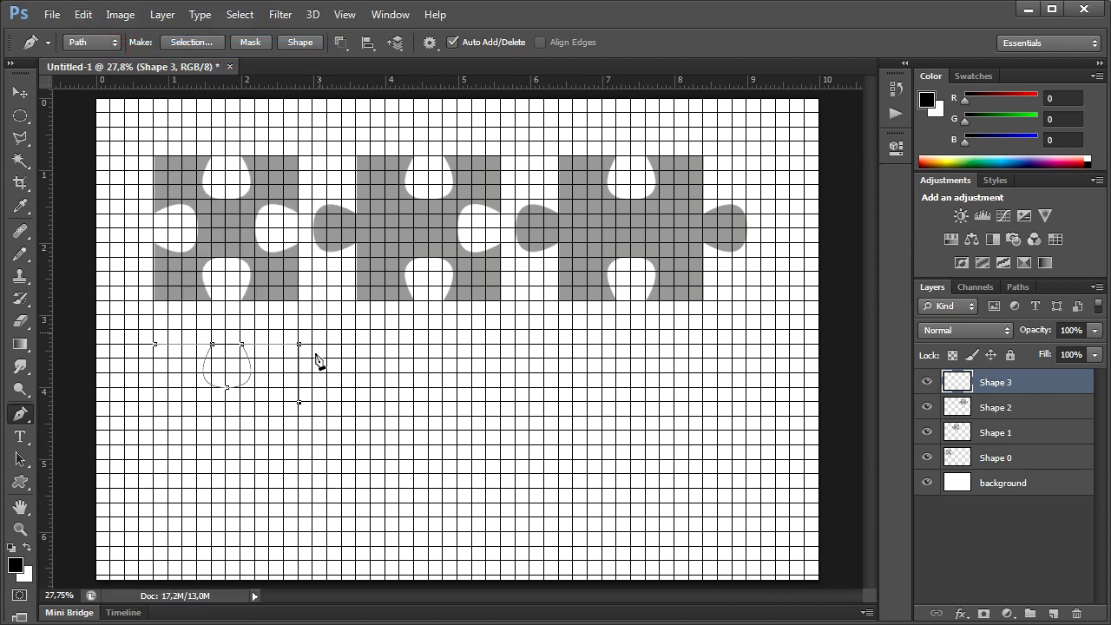
- Complete the fourth piece's outline with its right, bottom and left tabs
{"action": "left_click_drag", "start_coordinate": [343, 416], "coordinate": [343, 439]}
{"action": "left_click", "coordinate": [300, 430]}
{"action": "left_click", "coordinate": [299, 489]}
{"action": "left_click", "coordinate": [242, 489]}
{"action": "left_click_drag", "start_coordinate": [227, 531], "coordinate": [188, 531]}
{"action": "left_click", "coordinate": [213, 489]}
{"action": "left_click", "coordinate": [154, 489]}
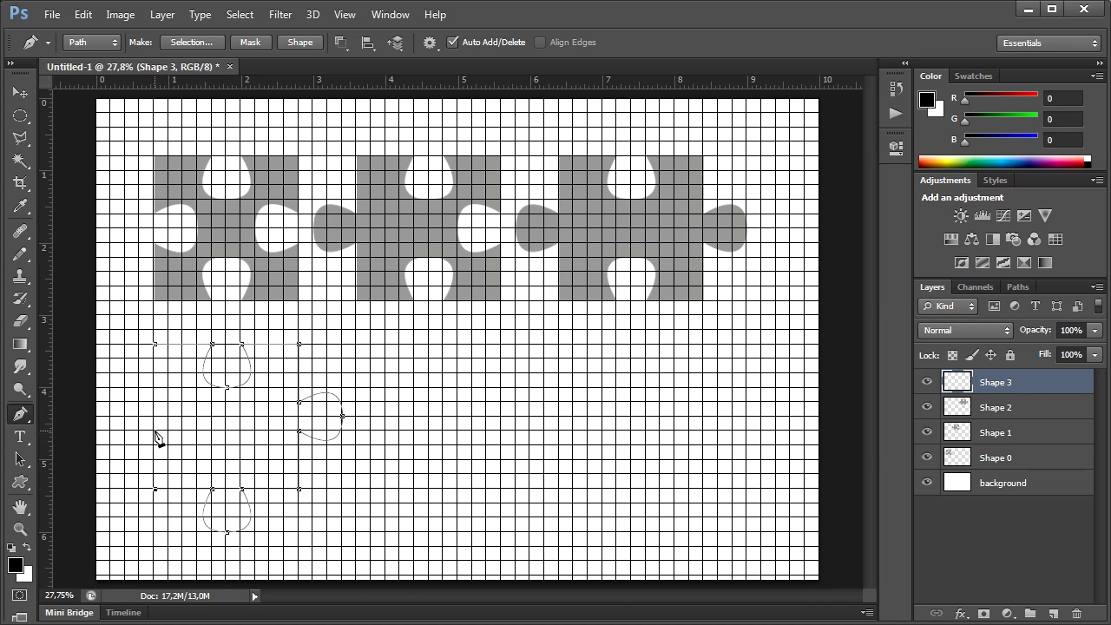
{"action": "left_click", "coordinate": [155, 431]}
{"action": "left_click_drag", "start_coordinate": [111, 416], "coordinate": [111, 438]}
{"action": "left_click", "coordinate": [155, 401]}
- Turn the fourth piece's path into a selection, fill it grey, and deselect
{"action": "left_click", "coordinate": [154, 344]}
{"action": "left_click", "coordinate": [1018, 287]}
{"action": "key", "text": "ctrl+Return"}
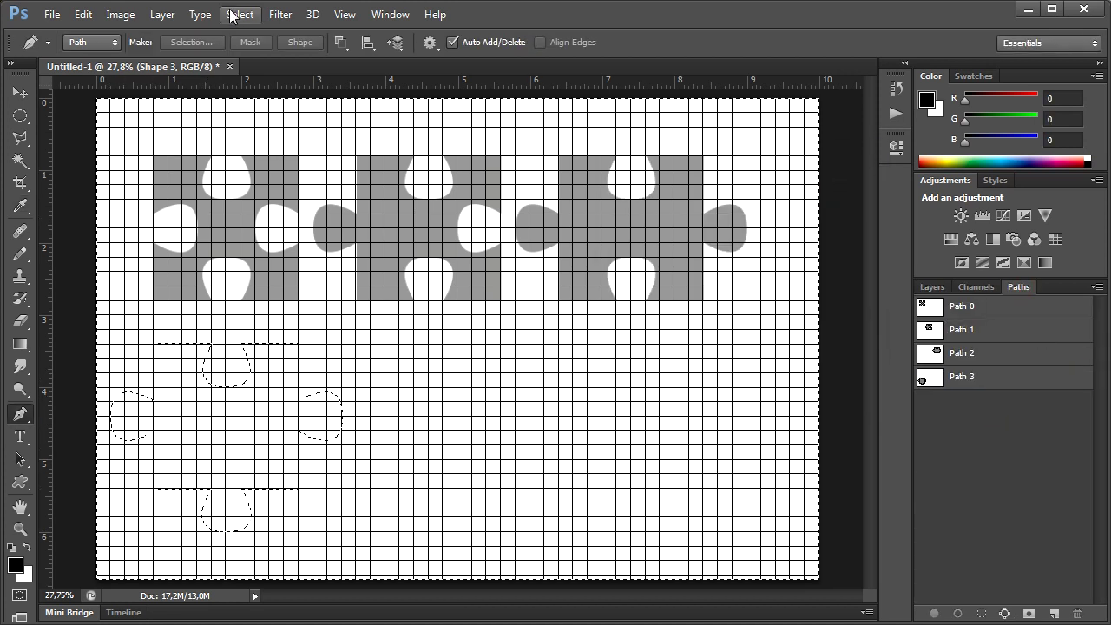
{"action": "left_click", "coordinate": [84, 15]}
{"action": "left_click", "coordinate": [724, 355]}
{"action": "key", "text": "ctrl+d"}
{"action": "left_click", "coordinate": [1018, 286]}
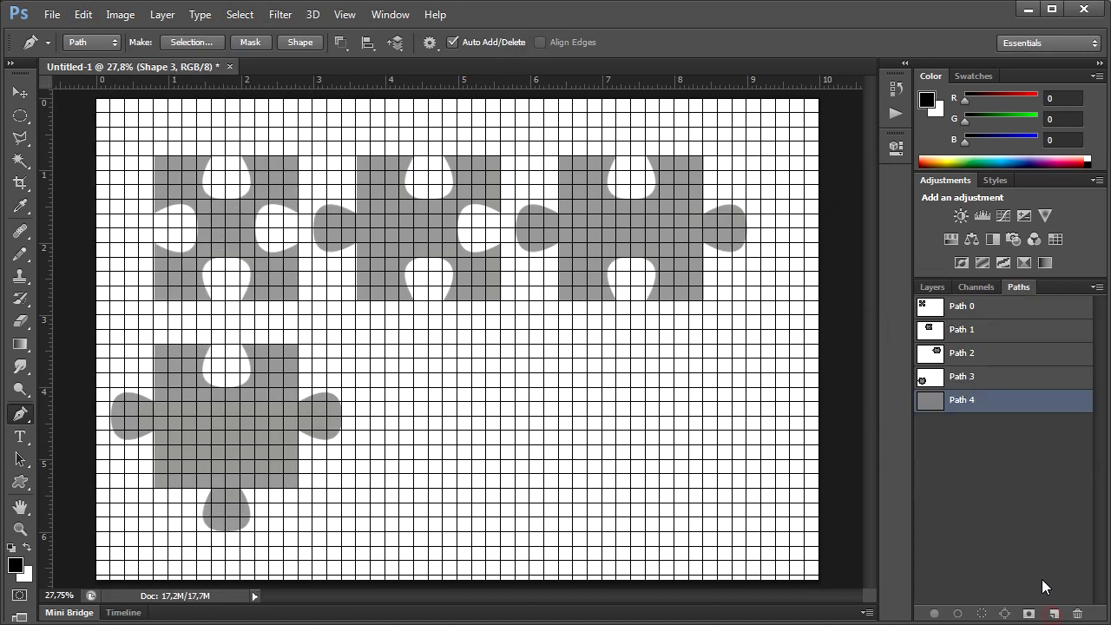
- Add a new top layer named 'Shape 4'
{"action": "left_click", "coordinate": [932, 286]}
{"action": "left_click", "coordinate": [1054, 614]}
{"action": "double_click", "coordinate": [999, 382]}
{"action": "type", "text": "Shape 4"}
{"action": "key", "text": "Return"}
{"action": "left_click", "coordinate": [1018, 287]}
- Undo the stray point and pen-draw the fifth piece's top tab and right tab on Shape 4
{"action": "left_click", "coordinate": [83, 15]}
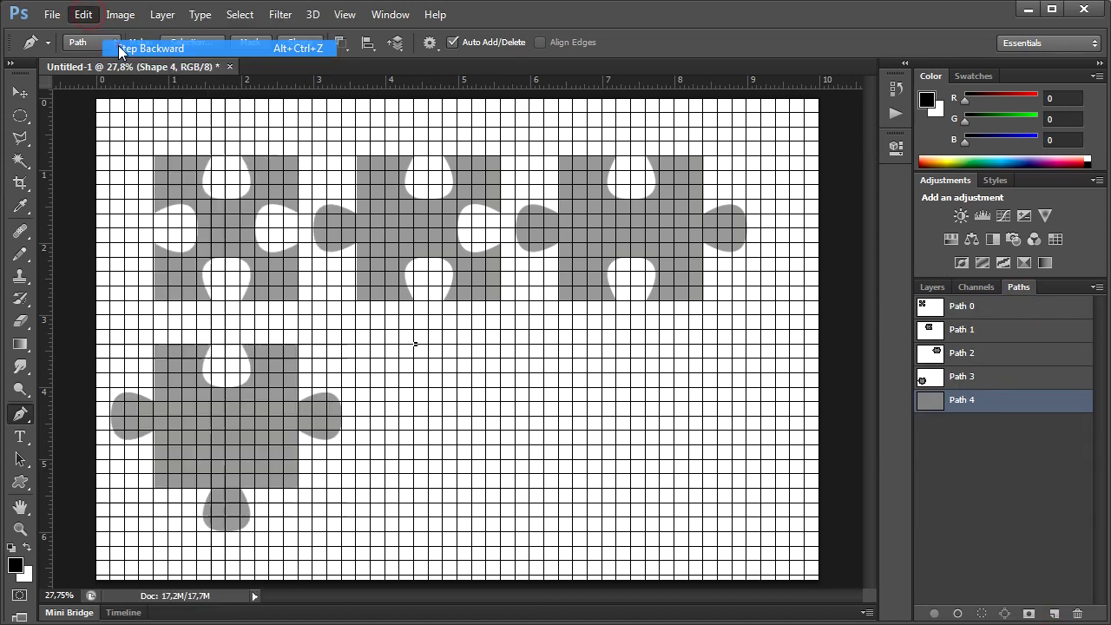
{"action": "left_click", "coordinate": [119, 48]}
{"action": "left_click_drag", "start_coordinate": [474, 387], "coordinate": [415, 387]}
{"action": "left_click_drag", "start_coordinate": [488, 344], "coordinate": [532, 344]}
{"action": "left_click", "coordinate": [502, 388]}
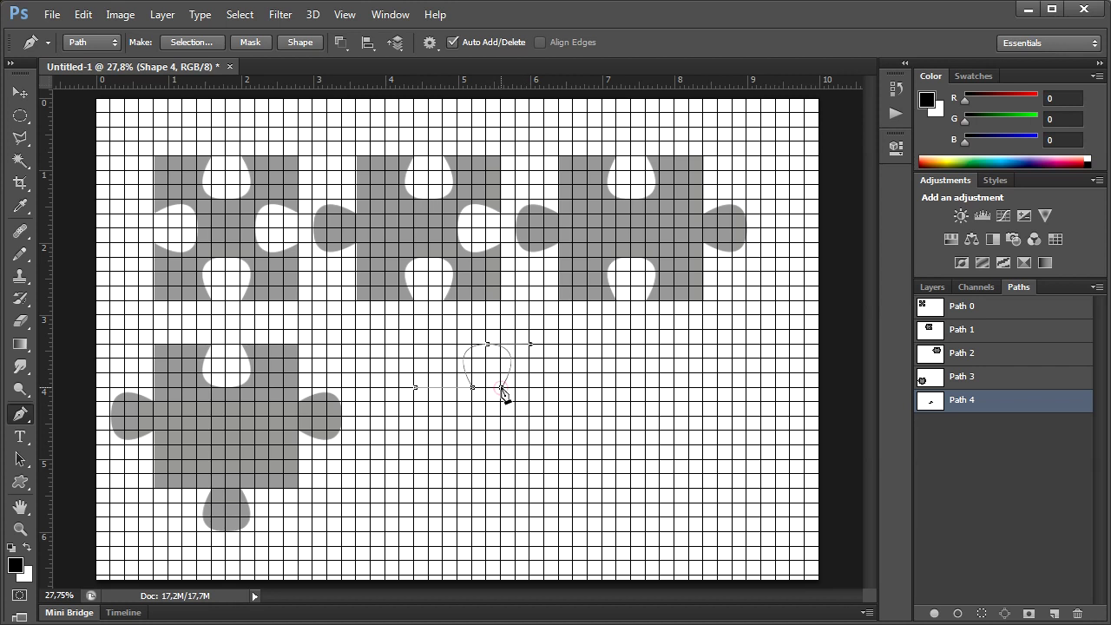
{"action": "left_click", "coordinate": [560, 387]}
{"action": "left_click", "coordinate": [560, 446]}
{"action": "left_click_drag", "start_coordinate": [603, 458], "coordinate": [602, 502]}
{"action": "left_click", "coordinate": [559, 474]}
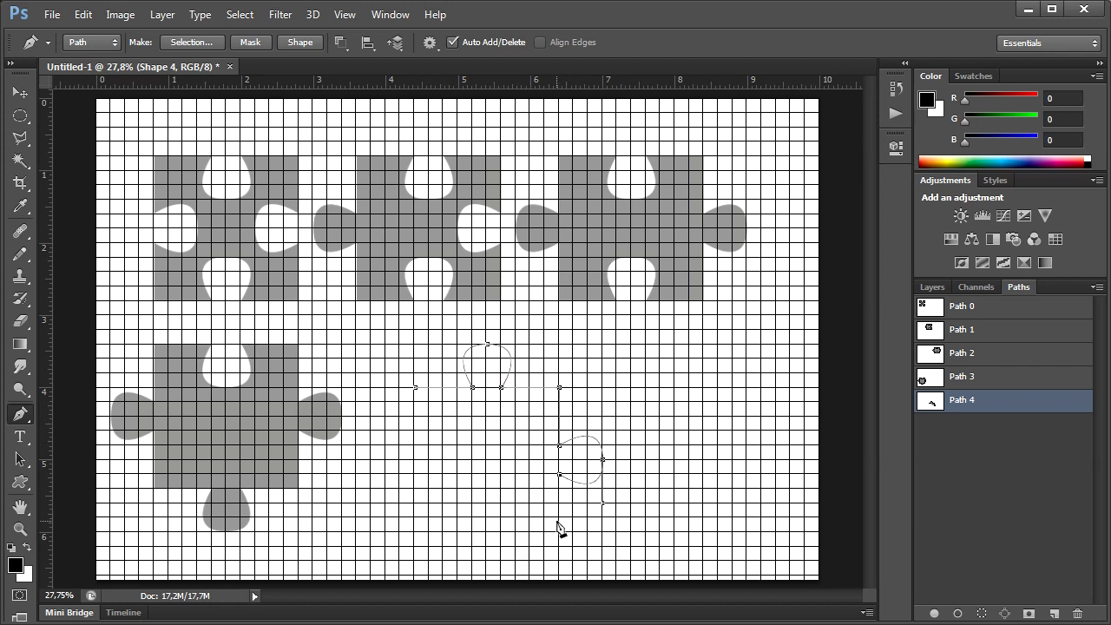
- Complete the fifth piece outline with a bottom tab and a left tab, closing the path
{"action": "left_click", "coordinate": [559, 532]}
{"action": "left_click", "coordinate": [501, 532]}
{"action": "left_click_drag", "start_coordinate": [488, 575], "coordinate": [444, 574]}
{"action": "left_click", "coordinate": [473, 532]}
{"action": "left_click", "coordinate": [415, 474]}
{"action": "left_click_drag", "start_coordinate": [373, 461], "coordinate": [372, 416]}
{"action": "left_click", "coordinate": [415, 446]}
{"action": "left_click", "coordinate": [416, 387]}
- Convert the fifth piece path to a selection, fill it grey, and deselect
{"action": "right_click", "coordinate": [979, 403]}
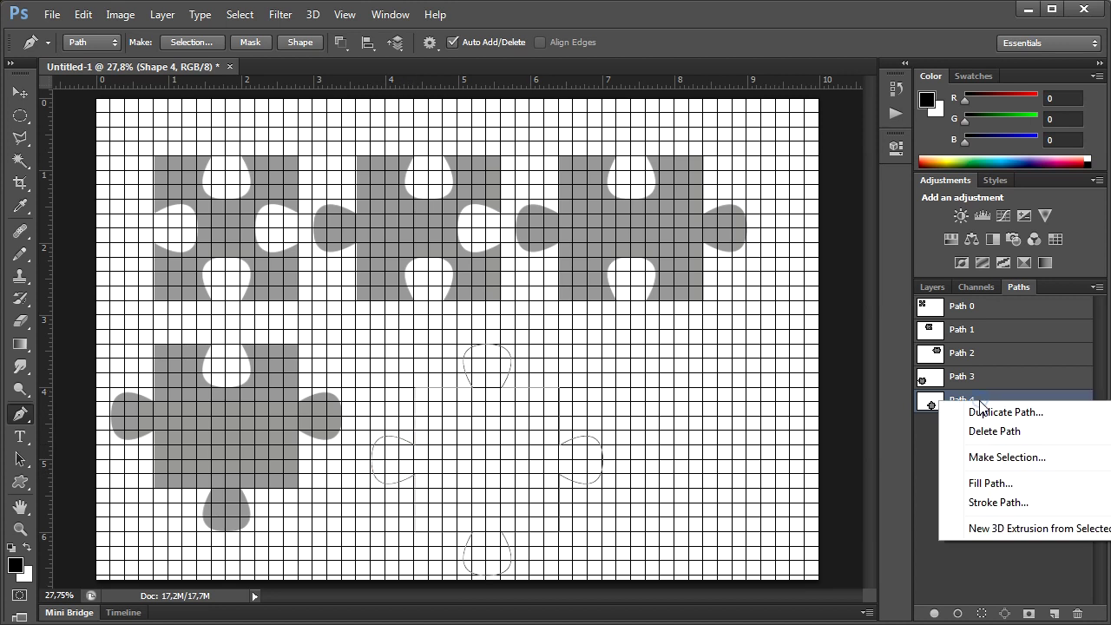
{"action": "left_click", "coordinate": [932, 286]}
{"action": "left_click", "coordinate": [83, 14]}
{"action": "left_click", "coordinate": [130, 246]}
{"action": "key", "text": "Return"}
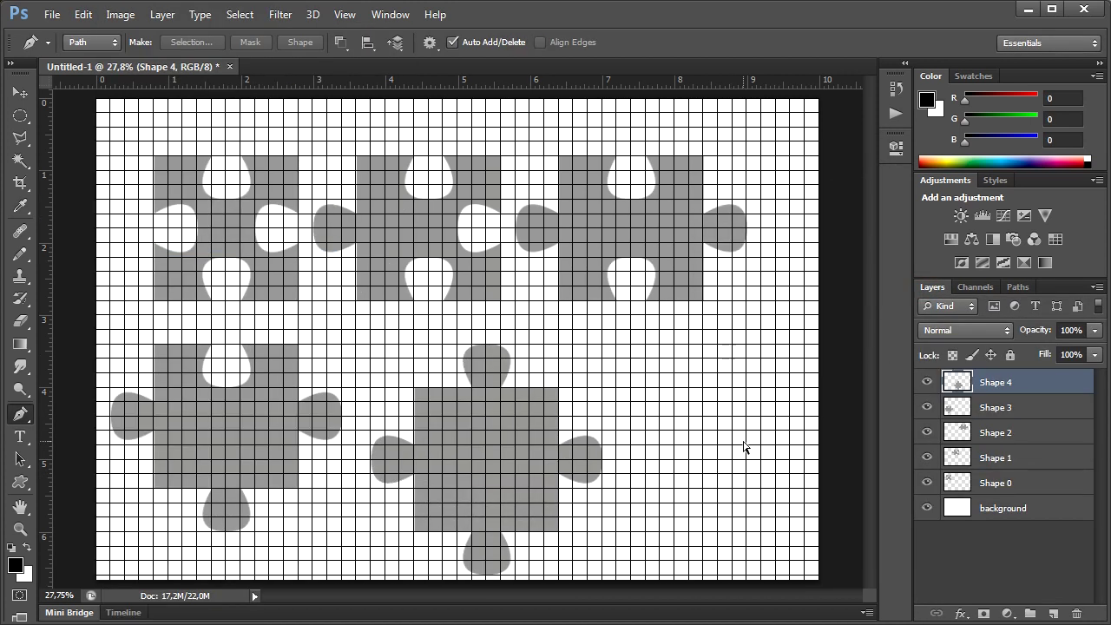
{"action": "left_click", "coordinate": [1018, 287]}
- Add a new top layer named 'Shape 2b'
{"action": "left_click", "coordinate": [981, 426]}
{"action": "left_click", "coordinate": [932, 286]}
{"action": "left_click", "coordinate": [1053, 614]}
{"action": "double_click", "coordinate": [994, 382]}
{"action": "type", "text": "Shape 2b"}
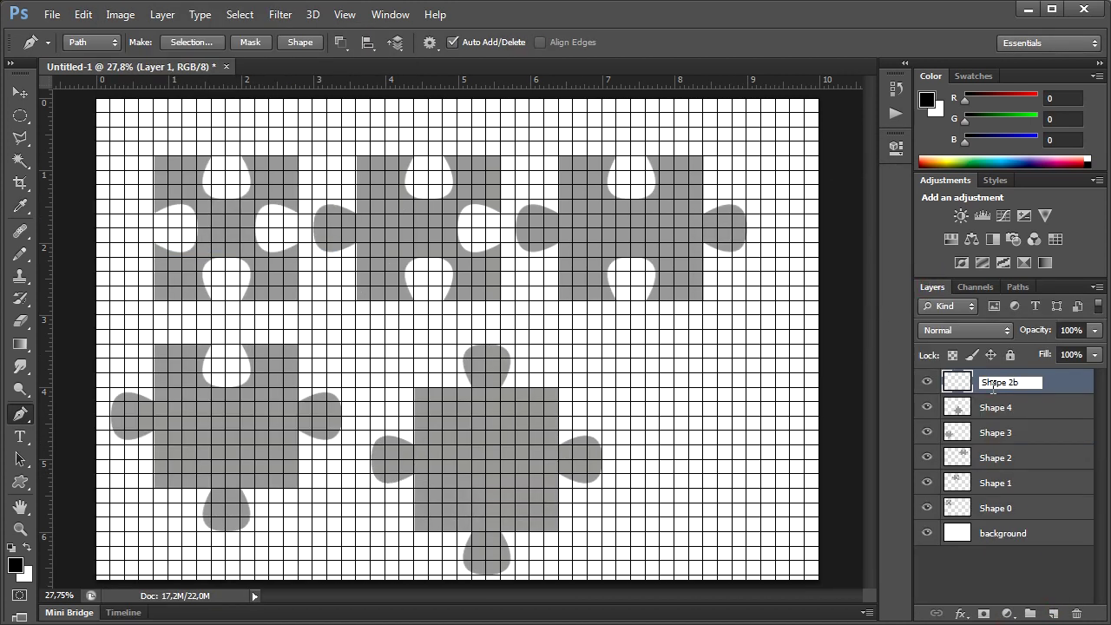
{"action": "left_click", "coordinate": [1017, 287]}
- Pen-draw the sixth piece with a top tab, a right notch and a bottom notch
{"action": "left_click", "coordinate": [617, 358]}
{"action": "left_click", "coordinate": [675, 359]}
{"action": "left_click_drag", "start_coordinate": [688, 317], "coordinate": [705, 321]}
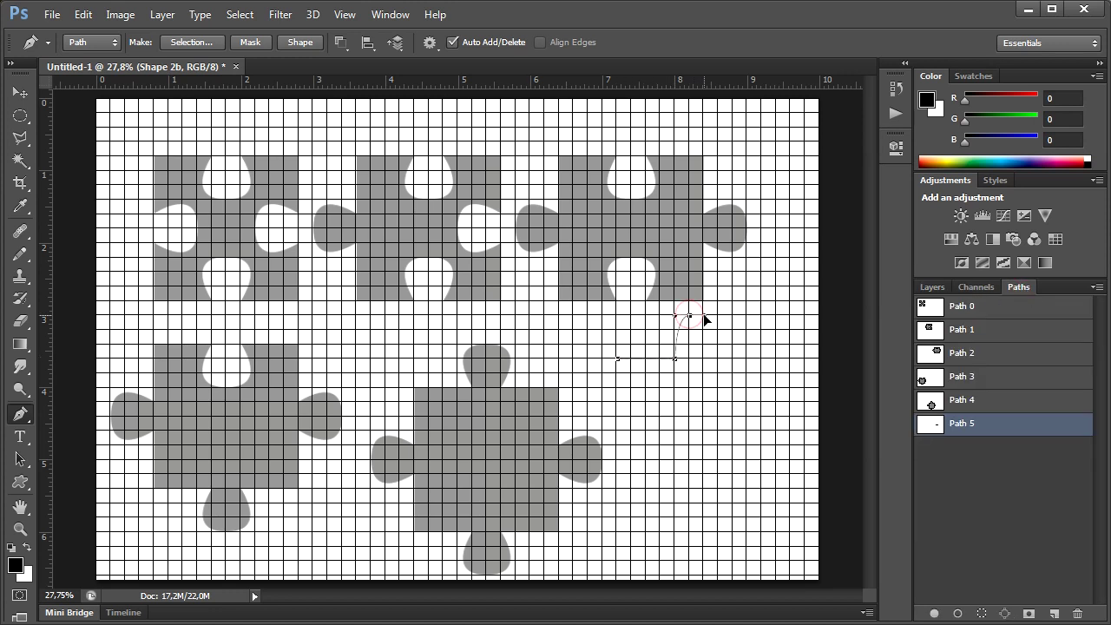
{"action": "left_click", "coordinate": [705, 359]}
{"action": "left_click", "coordinate": [762, 359]}
{"action": "left_click", "coordinate": [760, 418]}
{"action": "mouse_move", "coordinate": [718, 431]}
{"action": "left_mouse_down"}
{"action": "mouse_move", "coordinate": [719, 447]}
{"action": "mouse_move", "coordinate": [675, 460]}
{"action": "left_mouse_up"}
{"action": "left_click", "coordinate": [762, 446]}
{"action": "left_click", "coordinate": [762, 503]}
{"action": "left_click", "coordinate": [705, 503]}
{"action": "left_click", "coordinate": [647, 459]}
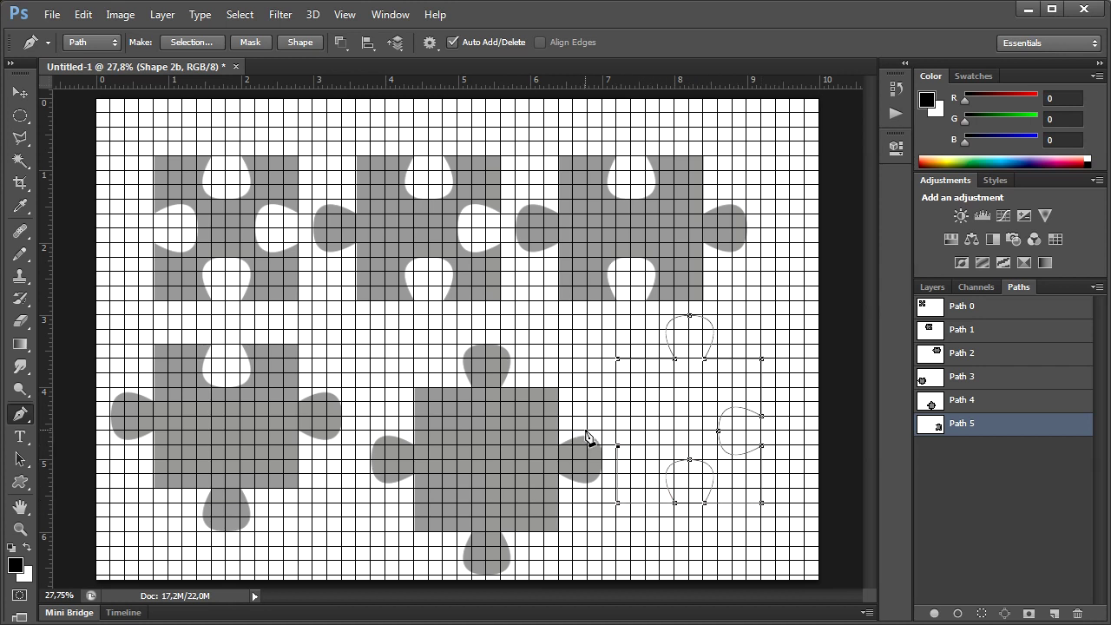
{"action": "key", "text": "ctrl+z"}
- Turn the sixth piece path into a selection, fill it grey, and deselect
{"action": "right_click", "coordinate": [955, 425]}
{"action": "left_click", "coordinate": [1031, 485]}
{"action": "left_click", "coordinate": [240, 14]}
{"action": "left_click", "coordinate": [402, 82]}
{"action": "left_click", "coordinate": [933, 286]}
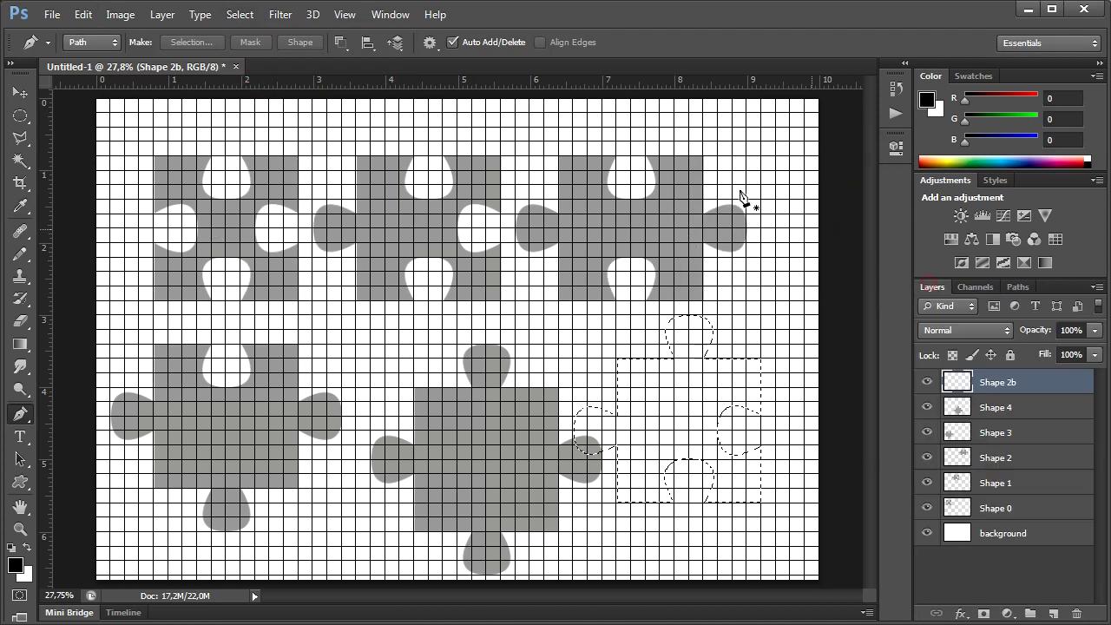
{"action": "key", "text": "shift+F5"}
{"action": "key", "text": "Return"}
{"action": "left_click", "coordinate": [239, 14]}
{"action": "left_click", "coordinate": [434, 47]}
- Use the Move tool to reposition the sixth piece, the first piece, and the four-hole piece
{"action": "key", "text": "v"}
{"action": "left_click_drag", "start_coordinate": [694, 425], "coordinate": [724, 426]}
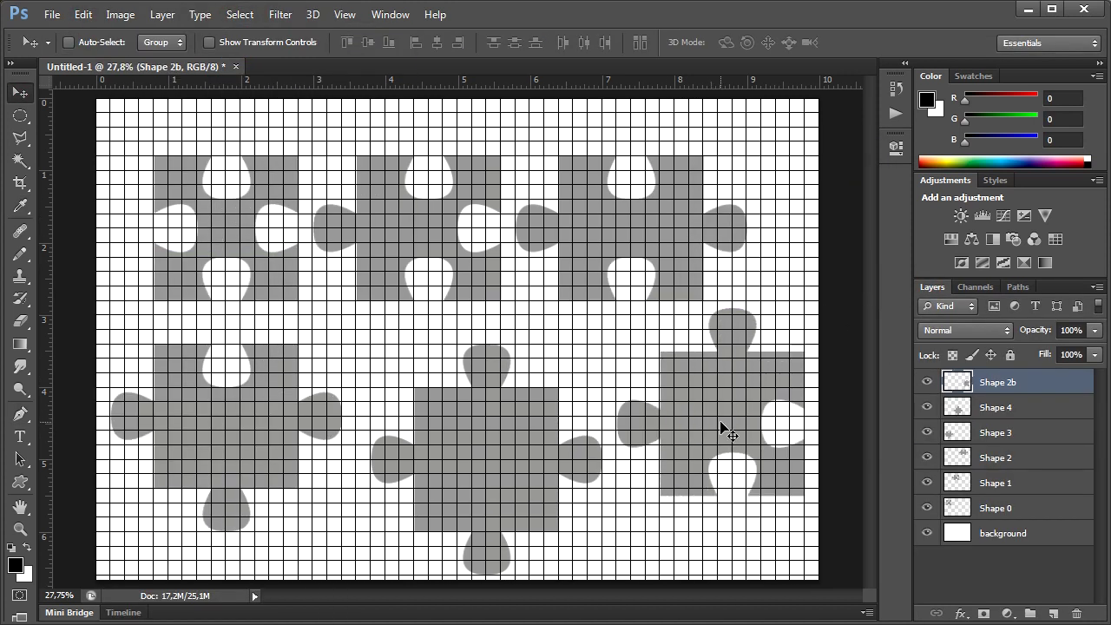
{"action": "left_click", "coordinate": [959, 512]}
{"action": "left_click_drag", "start_coordinate": [226, 236], "coordinate": [616, 408]}
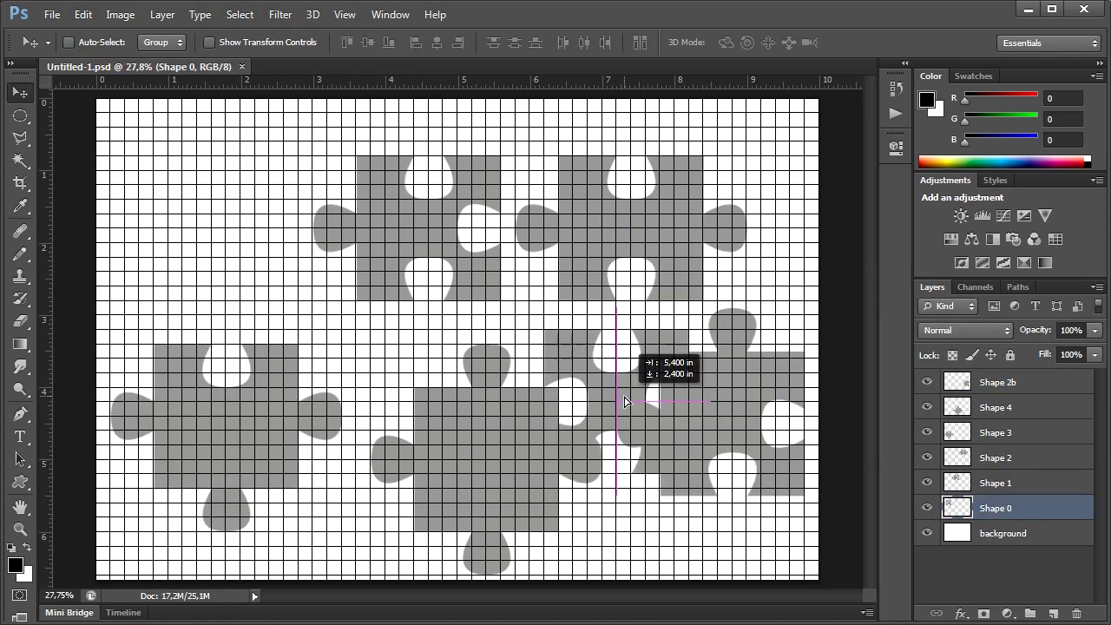
{"action": "left_click", "coordinate": [999, 415]}
{"action": "mouse_move", "coordinate": [494, 471]}
{"action": "left_mouse_down"}
{"action": "mouse_move", "coordinate": [232, 269]}
{"action": "mouse_move", "coordinate": [174, 182]}
{"action": "left_mouse_up"}
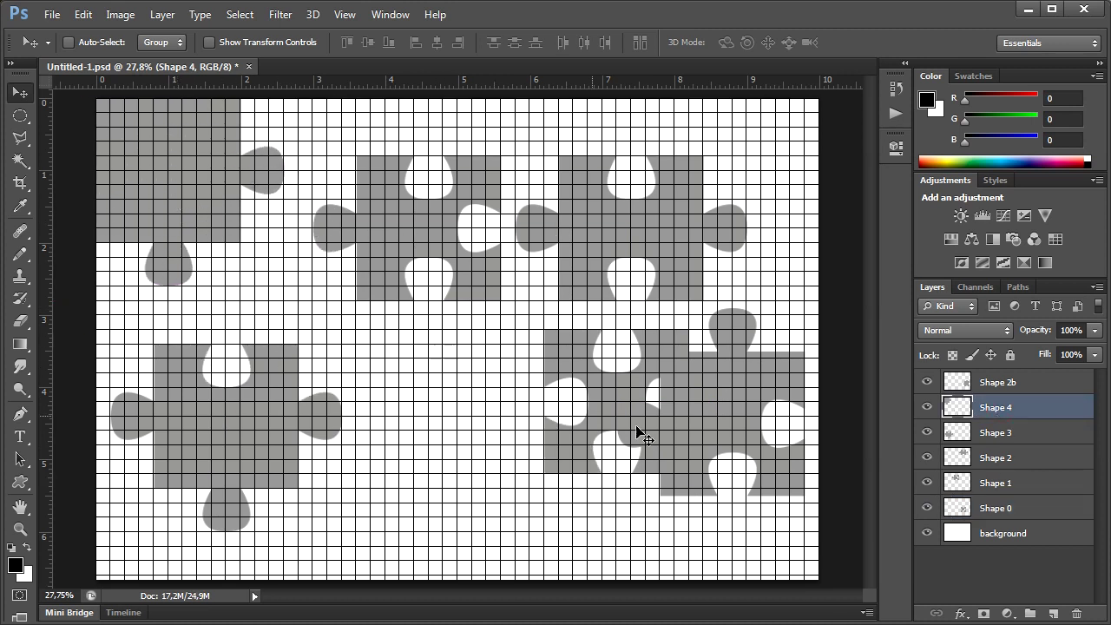
- Move the top-middle piece and Shape 2b, then move Shape 1 to bottom middle
{"action": "left_click", "coordinate": [996, 483]}
{"action": "left_click_drag", "start_coordinate": [430, 225], "coordinate": [454, 456]}
{"action": "left_click", "coordinate": [999, 382]}
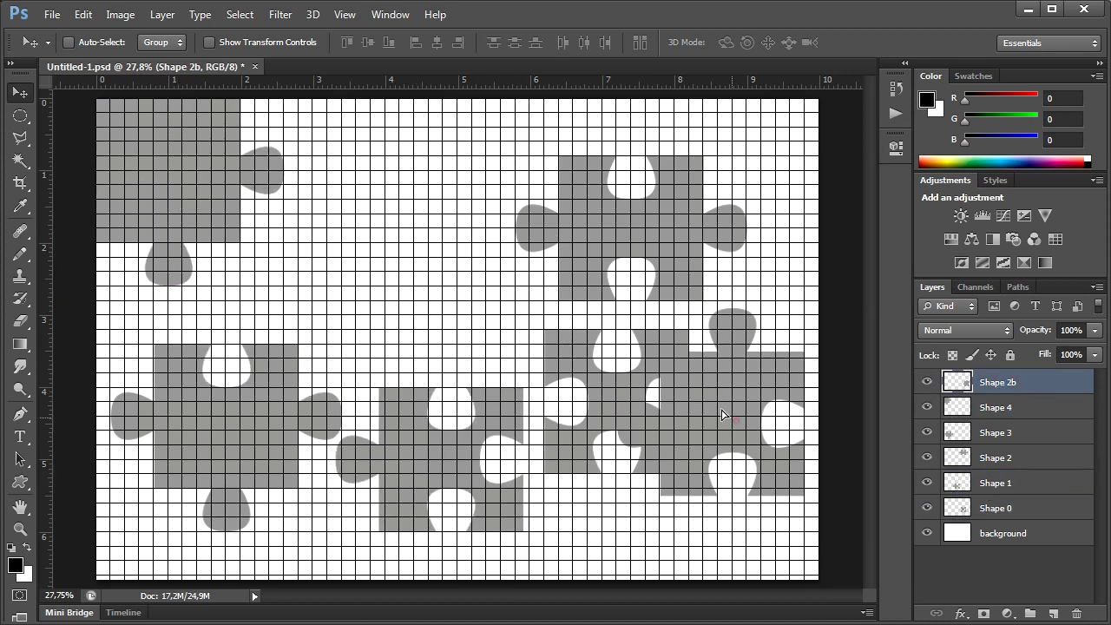
{"action": "mouse_move", "coordinate": [746, 432]}
{"action": "left_mouse_down"}
{"action": "mouse_move", "coordinate": [441, 258]}
{"action": "mouse_move", "coordinate": [717, 447]}
{"action": "left_mouse_up"}
{"action": "left_click", "coordinate": [995, 483]}
{"action": "left_click", "coordinate": [162, 15]}
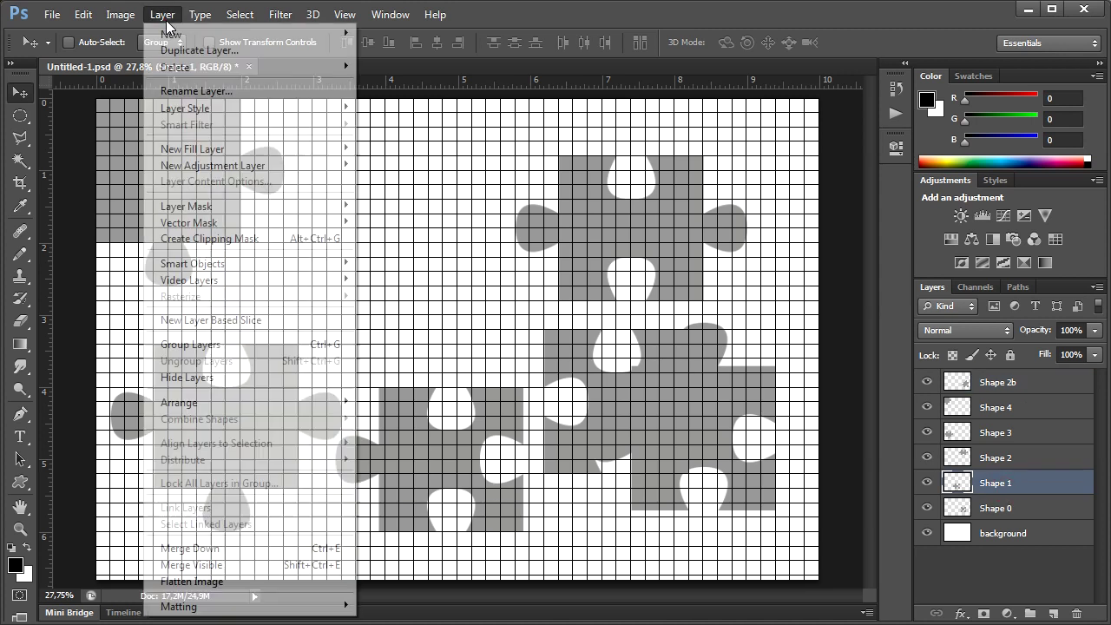
{"action": "left_click", "coordinate": [454, 459]}
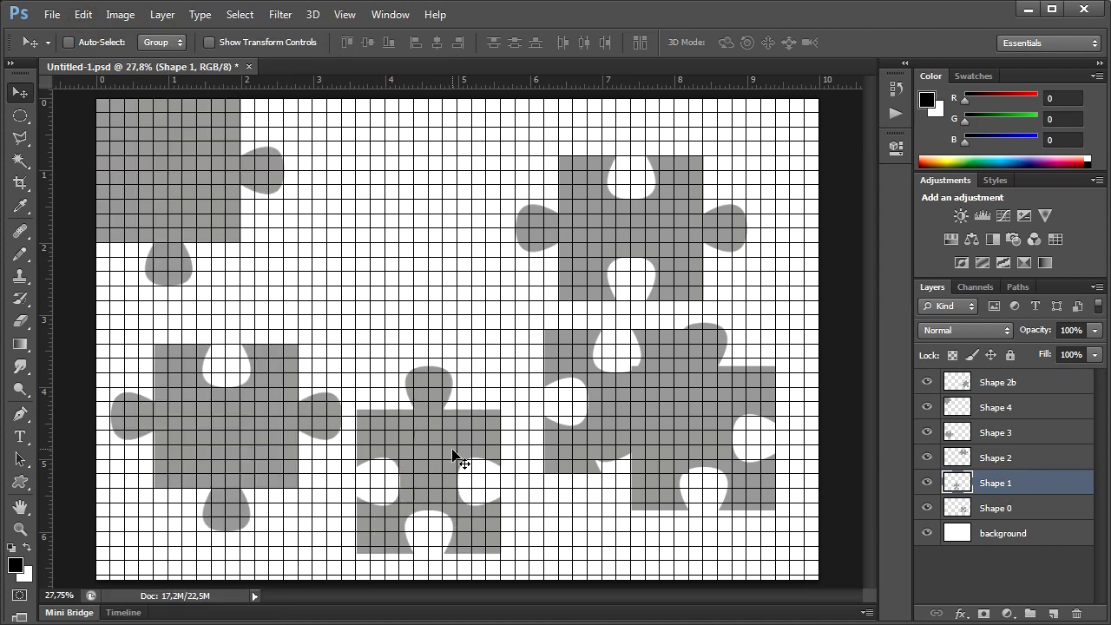
{"action": "mouse_move", "coordinate": [455, 459]}
{"action": "left_mouse_down"}
{"action": "mouse_move", "coordinate": [371, 159]}
{"action": "mouse_move", "coordinate": [334, 144]}
{"action": "mouse_move", "coordinate": [456, 178]}
{"action": "left_mouse_up"}
- Duplicate Shape 4 and place the copy beside the top-left piece
{"action": "left_click", "coordinate": [996, 407]}
{"action": "left_click", "coordinate": [162, 15]}
{"action": "left_click", "coordinate": [196, 71]}
{"action": "left_click", "coordinate": [740, 196]}
- Move Shape 2 to bottom middle and Shape 0 to the top right
{"action": "left_click", "coordinate": [996, 483]}
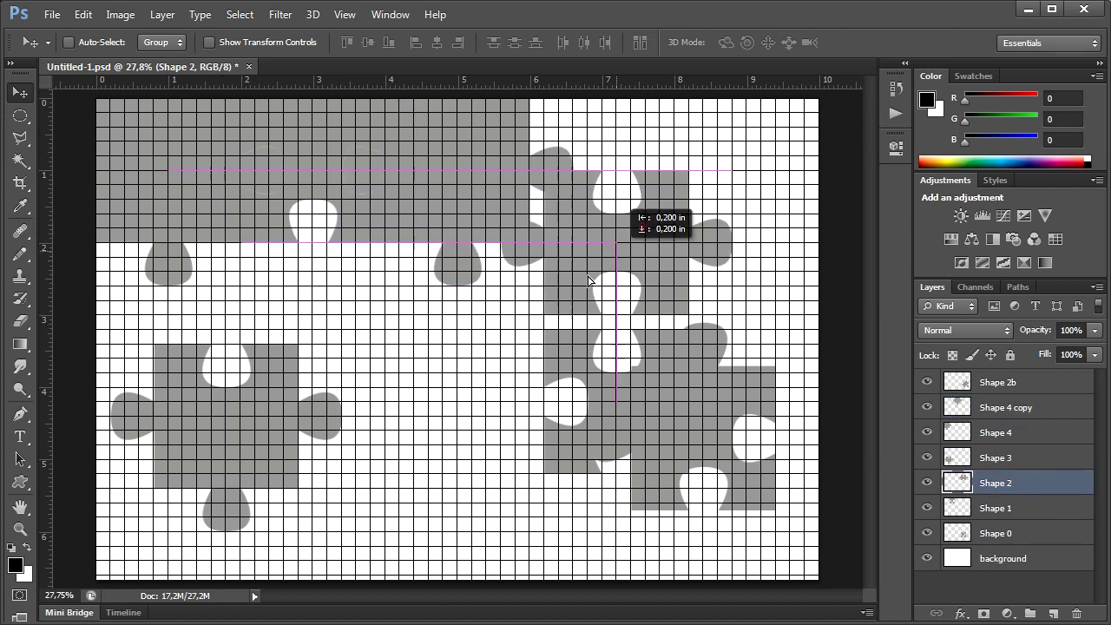
{"action": "left_click_drag", "start_coordinate": [647, 227], "coordinate": [442, 464]}
{"action": "left_click", "coordinate": [996, 533]}
{"action": "left_click_drag", "start_coordinate": [547, 525], "coordinate": [707, 273]}
- Turn Shape 2 upside down, rotate Shape 2b 90° CW and move it into the top row
{"action": "left_click", "coordinate": [995, 483]}
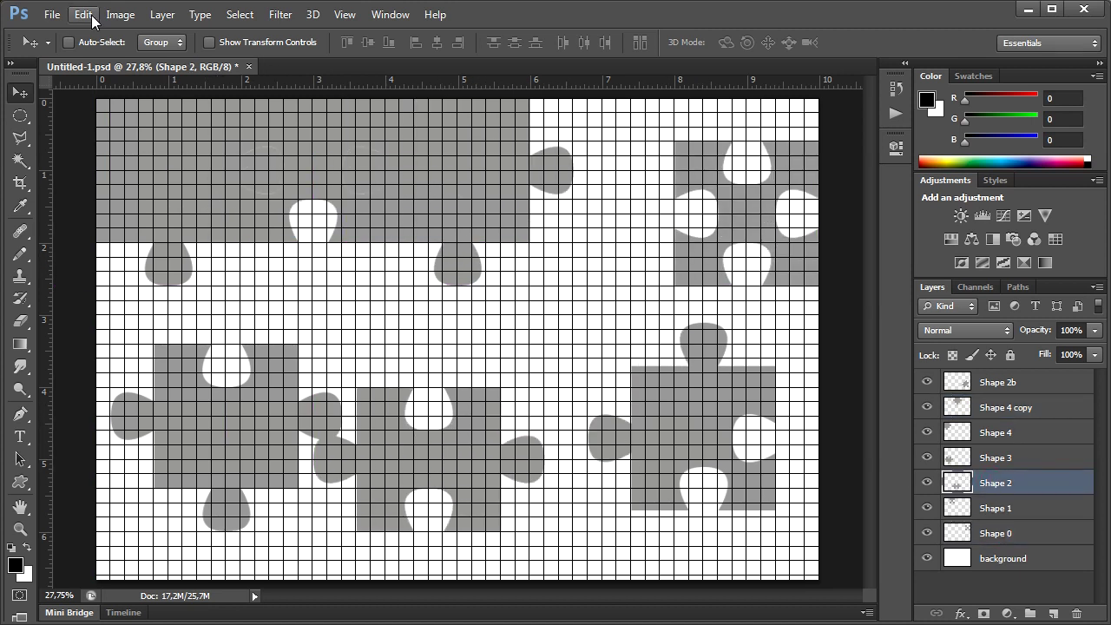
{"action": "left_click", "coordinate": [83, 15]}
{"action": "left_click", "coordinate": [404, 465]}
{"action": "left_click", "coordinate": [996, 382]}
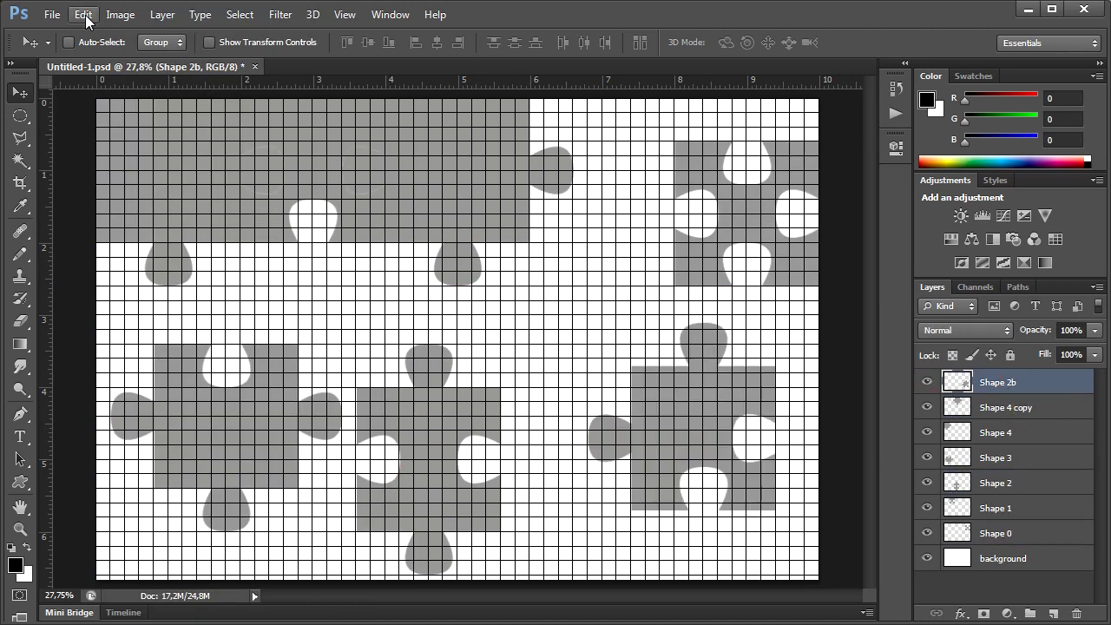
{"action": "left_click", "coordinate": [83, 15]}
{"action": "left_click", "coordinate": [388, 484]}
{"action": "left_click_drag", "start_coordinate": [486, 199], "coordinate": [657, 172]}
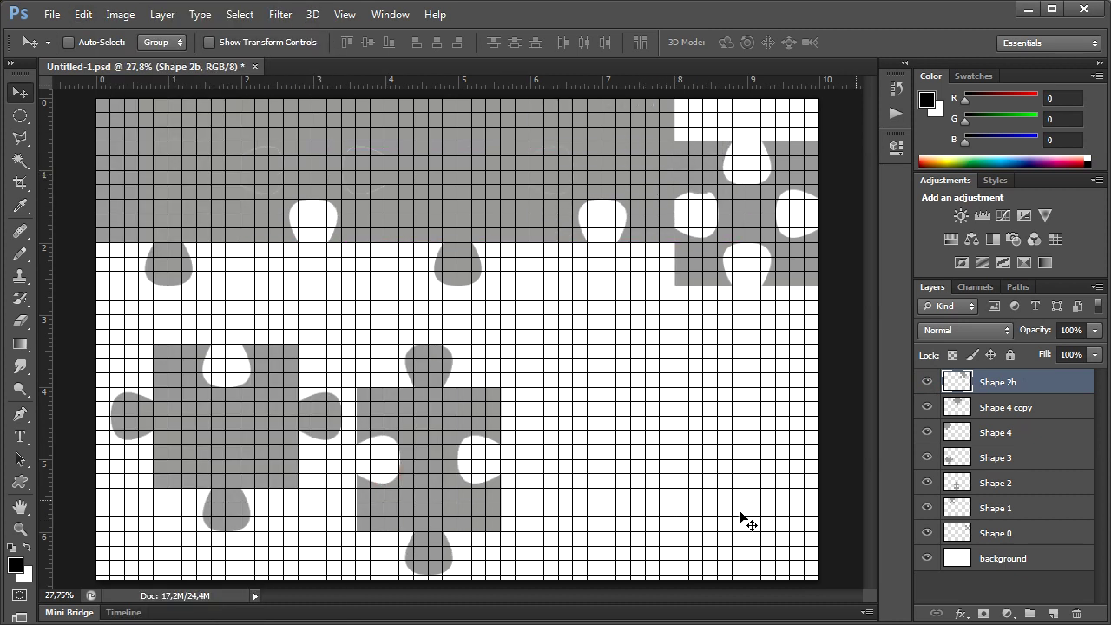
- Move Shape 3 to the lower right and rotate Shape 2 90° into the upper left
{"action": "left_click", "coordinate": [995, 482]}
{"action": "left_click", "coordinate": [995, 458]}
{"action": "left_click_drag", "start_coordinate": [222, 456], "coordinate": [707, 464]}
{"action": "left_click", "coordinate": [996, 482]}
{"action": "left_click", "coordinate": [83, 14]}
{"action": "left_click", "coordinate": [388, 483]}
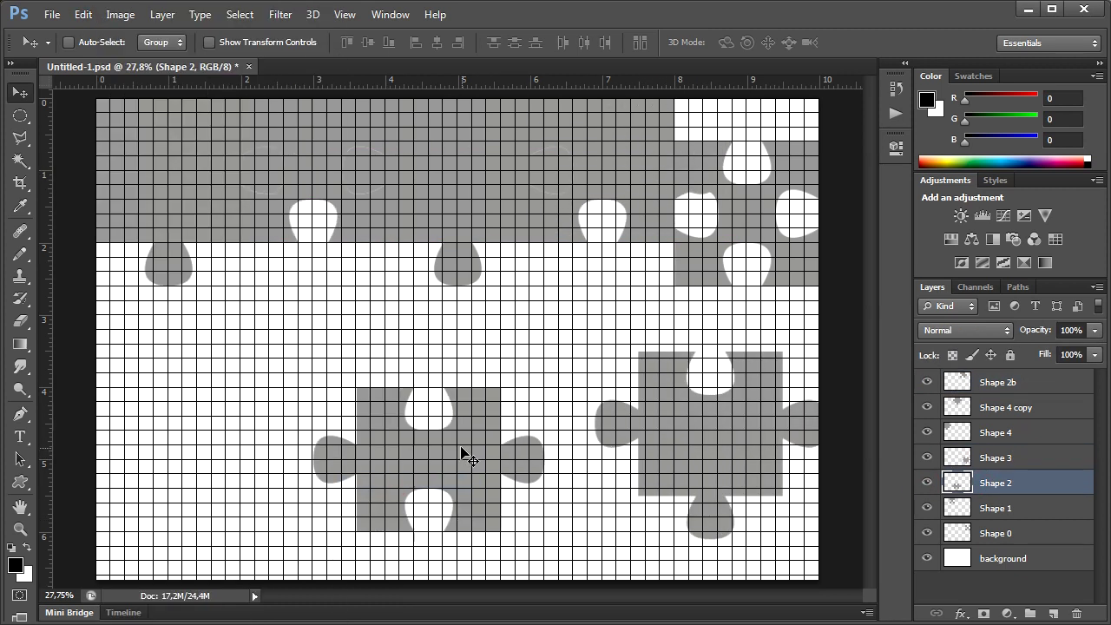
{"action": "mouse_move", "coordinate": [464, 449]}
{"action": "left_mouse_down"}
{"action": "mouse_move", "coordinate": [207, 342]}
{"action": "mouse_move", "coordinate": [221, 329]}
{"action": "left_mouse_up"}
{"action": "left_click", "coordinate": [927, 483]}
- Duplicate Shape 2b to the left middle and move Shape 0 into the middle gap
{"action": "left_click", "coordinate": [996, 382]}
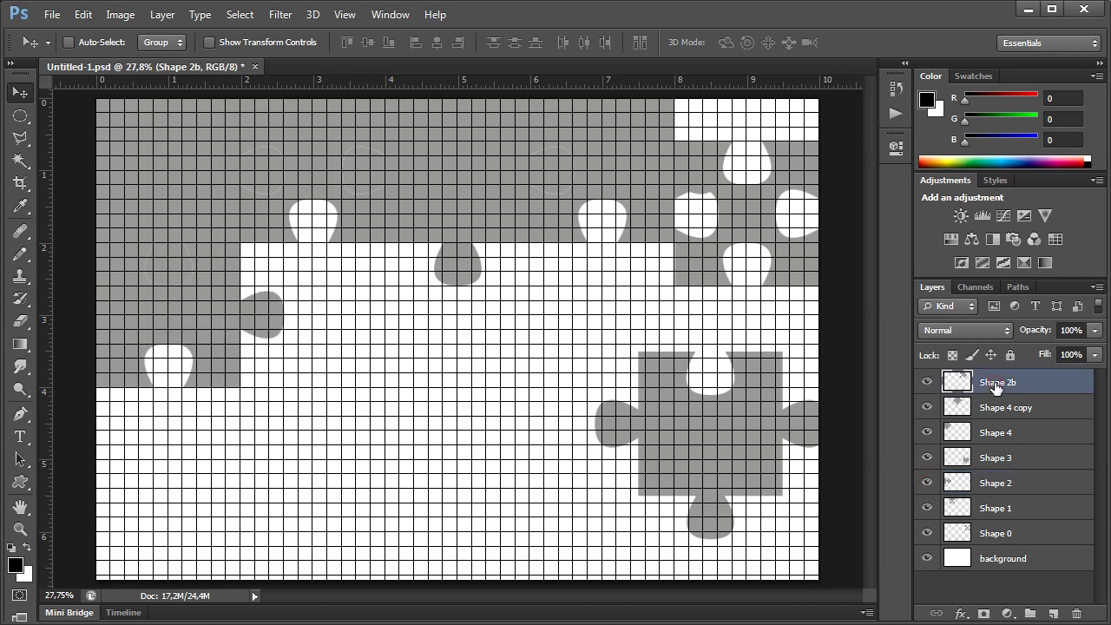
{"action": "key", "text": "ctrl+j"}
{"action": "left_click_drag", "start_coordinate": [744, 198], "coordinate": [318, 318]}
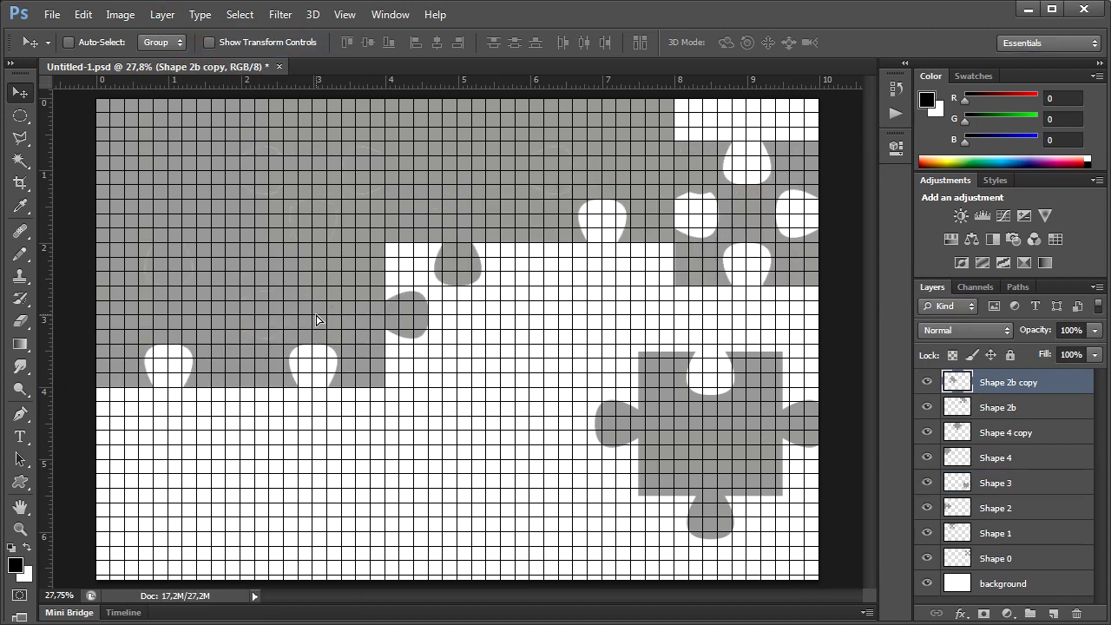
{"action": "left_click", "coordinate": [755, 213], "text": "ctrl"}
{"action": "left_click_drag", "start_coordinate": [755, 213], "coordinate": [469, 316]}
- Rotate Shape 3 twice by 90° CW and fit it into the gap
{"action": "left_click", "coordinate": [927, 483]}
{"action": "left_click", "coordinate": [985, 482]}
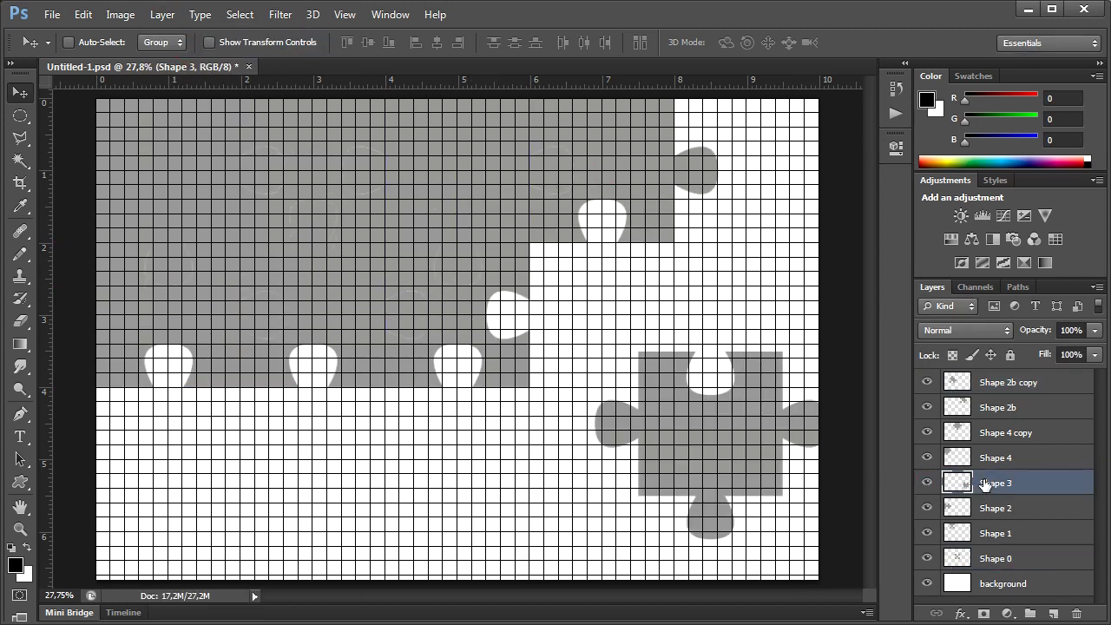
{"action": "left_click_drag", "start_coordinate": [710, 424], "coordinate": [674, 430]}
{"action": "left_click", "coordinate": [83, 15]}
{"action": "left_click", "coordinate": [407, 479]}
{"action": "left_click", "coordinate": [84, 15]}
{"action": "left_click", "coordinate": [406, 479]}
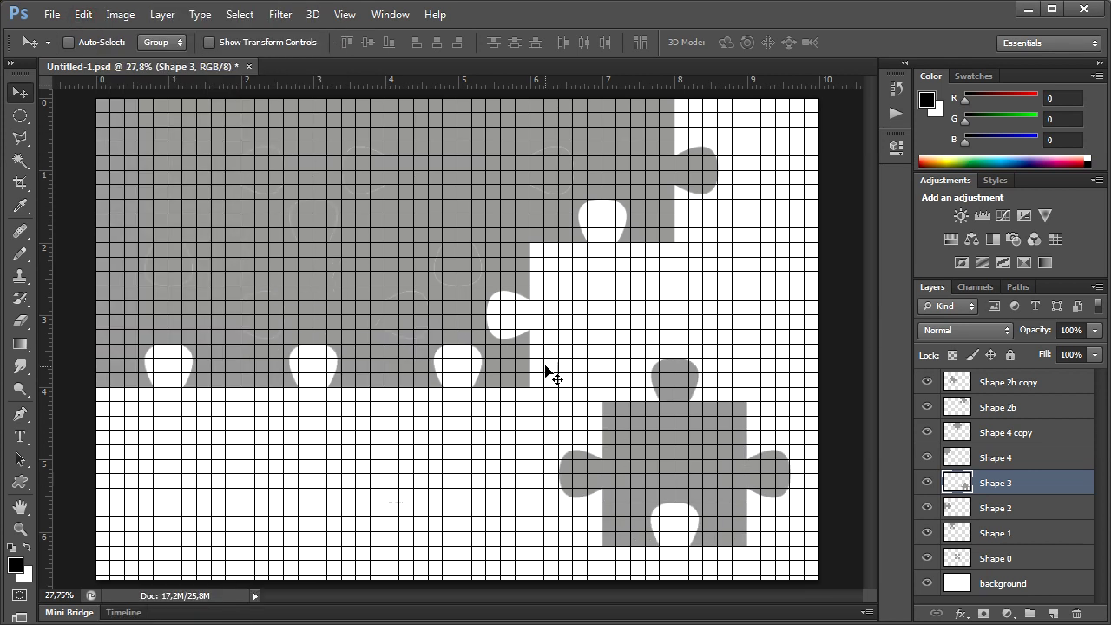
{"action": "left_click_drag", "start_coordinate": [549, 374], "coordinate": [628, 327]}
- Duplicate Shape 3 to the lower left and duplicate Shape 4 into the grid
{"action": "left_click", "coordinate": [743, 195]}
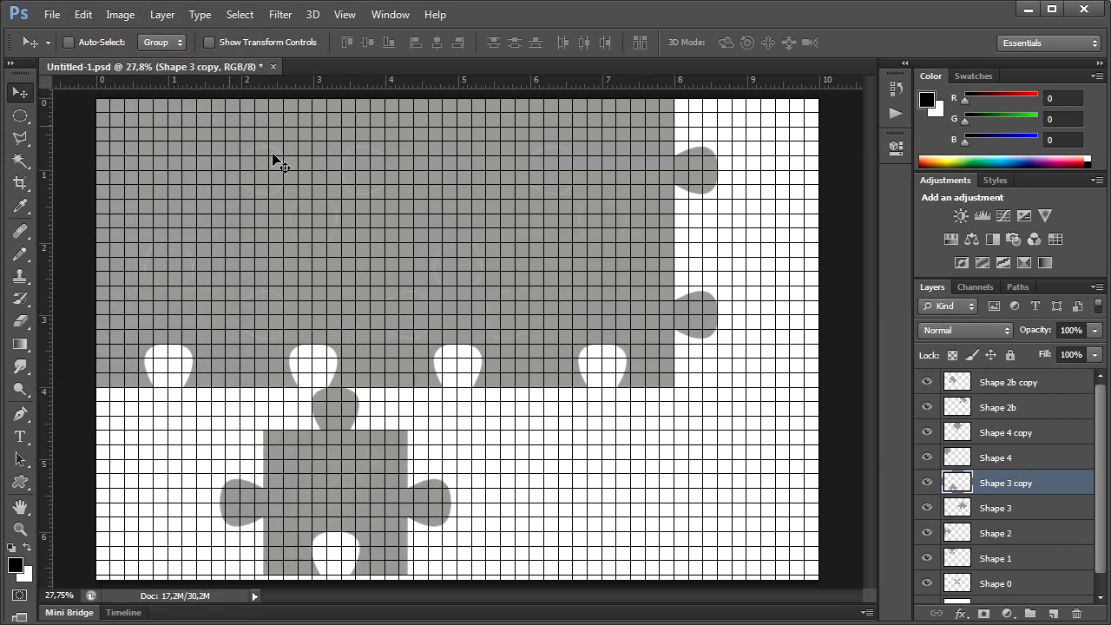
{"action": "left_click", "coordinate": [83, 14]}
{"action": "mouse_move", "coordinate": [348, 512]}
{"action": "left_mouse_down"}
{"action": "mouse_move", "coordinate": [233, 519]}
{"action": "mouse_move", "coordinate": [190, 480]}
{"action": "left_mouse_up"}
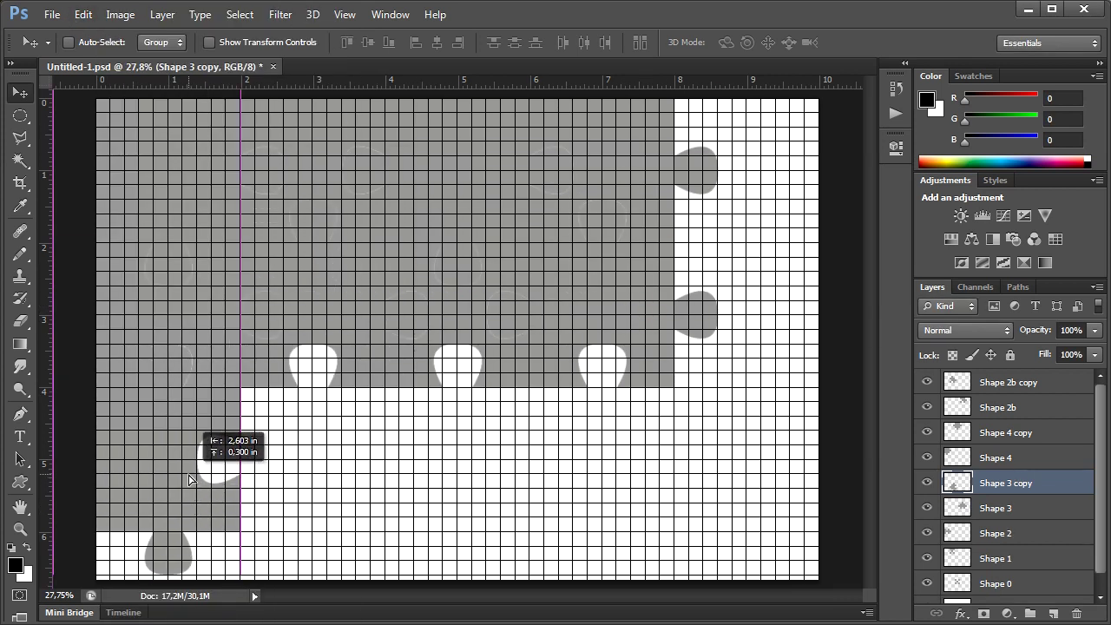
{"action": "right_click", "coordinate": [998, 458]}
{"action": "left_click", "coordinate": [1025, 495]}
{"action": "left_click", "coordinate": [736, 194]}
{"action": "left_click_drag", "start_coordinate": [565, 287], "coordinate": [373, 476]}
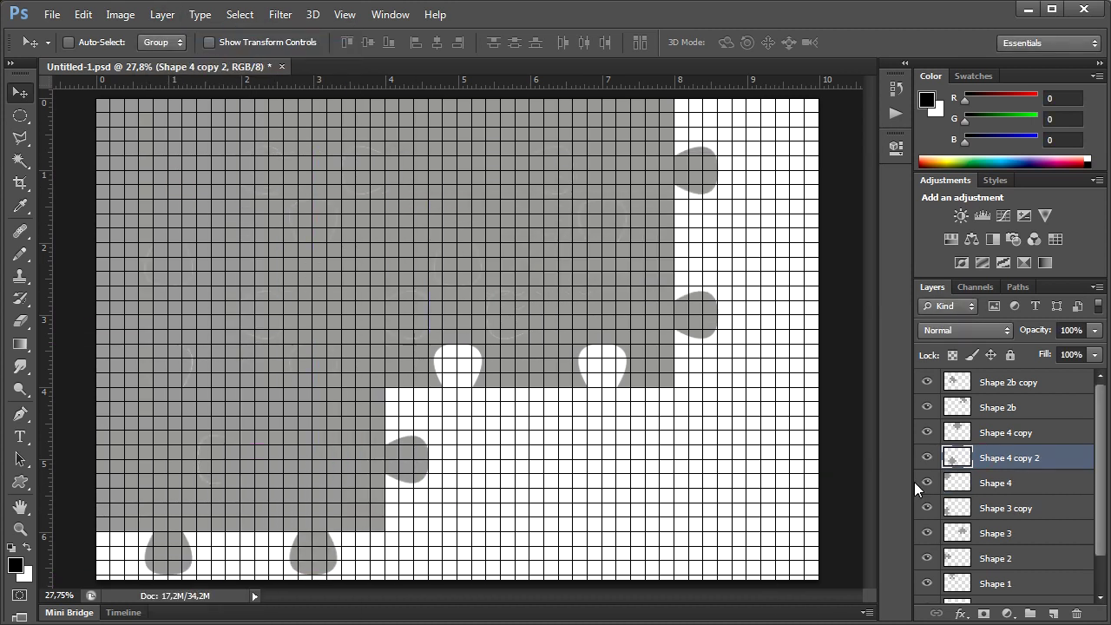
- Duplicate Shape 3 copy as 'Shape 3 copy 2' and move it to the canvas centre
{"action": "left_click", "coordinate": [998, 533]}
{"action": "left_click", "coordinate": [927, 533]}
{"action": "left_click", "coordinate": [1007, 508]}
{"action": "left_click", "coordinate": [163, 15]}
{"action": "left_click", "coordinate": [195, 65]}
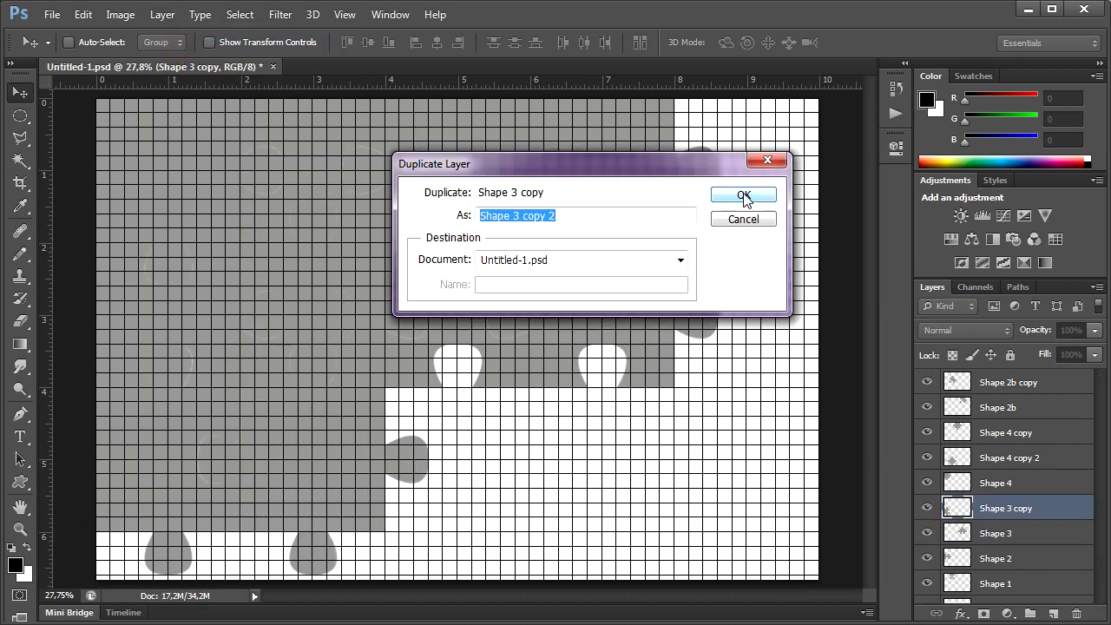
{"action": "left_click", "coordinate": [744, 194]}
{"action": "left_click_drag", "start_coordinate": [184, 359], "coordinate": [417, 385]}
- Flip the duplicate horizontally, then fill the last gap with 'Shape 3 copy 3'
{"action": "left_click", "coordinate": [83, 15]}
{"action": "left_click", "coordinate": [391, 472]}
{"action": "left_click_drag", "start_coordinate": [565, 515], "coordinate": [516, 495]}
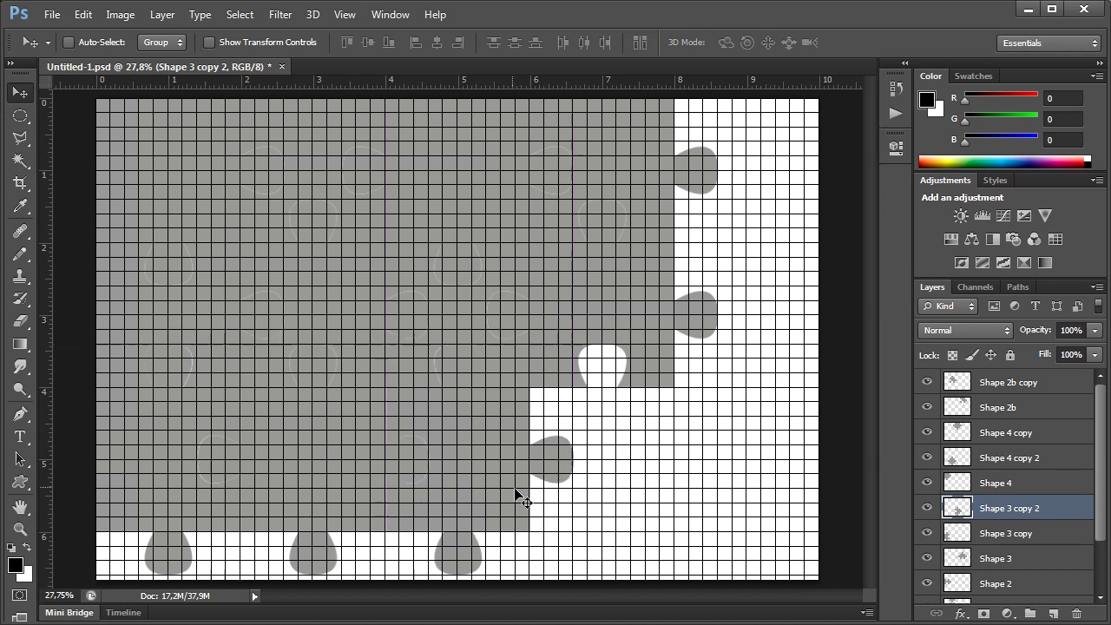
{"action": "key", "text": "ctrl+j"}
{"action": "left_click_drag", "start_coordinate": [674, 453], "coordinate": [777, 492]}
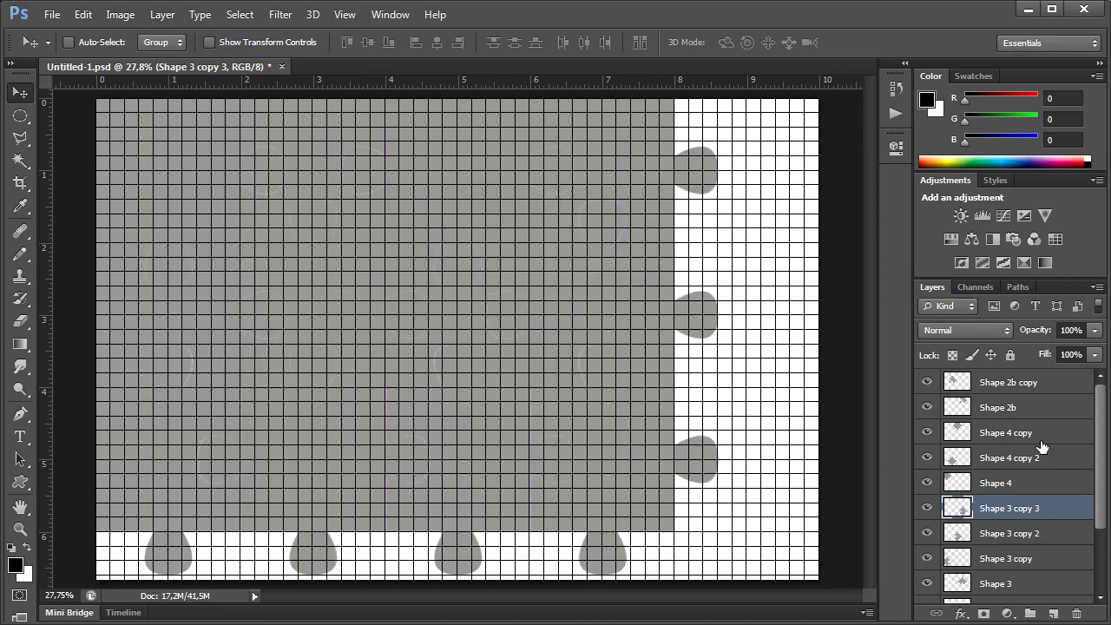
{"action": "left_click", "coordinate": [1030, 390]}
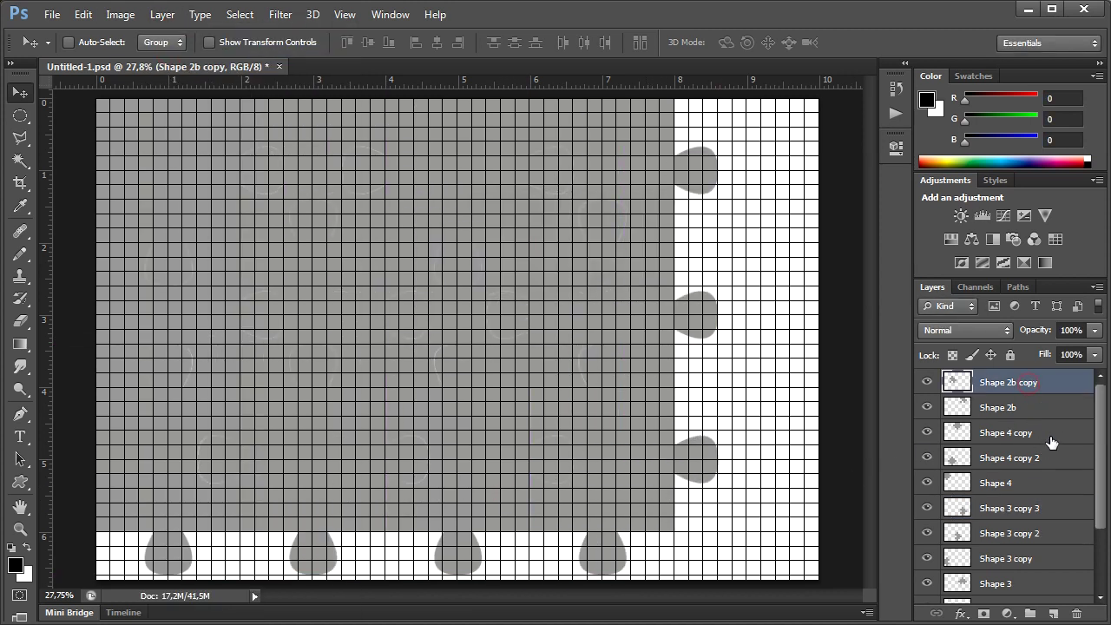
{"action": "scroll", "coordinate": [1051, 432], "scroll_direction": "down", "scroll_amount": 3}
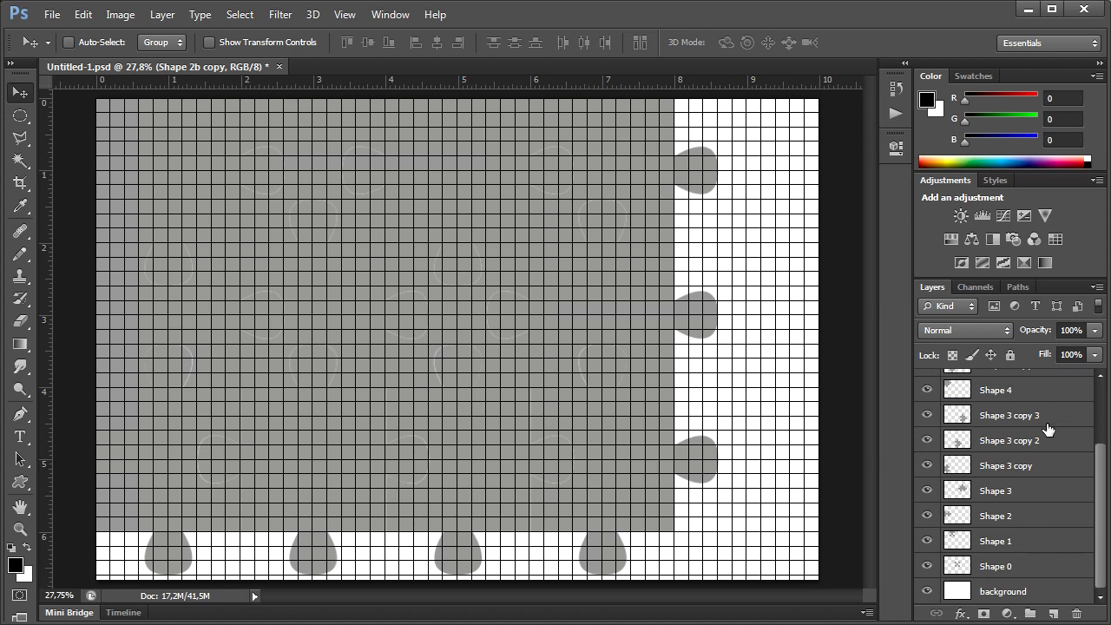
- Group all puzzle piece layers into Group 1 and free-transform it wider
{"action": "left_click", "coordinate": [1023, 568], "text": "shift"}
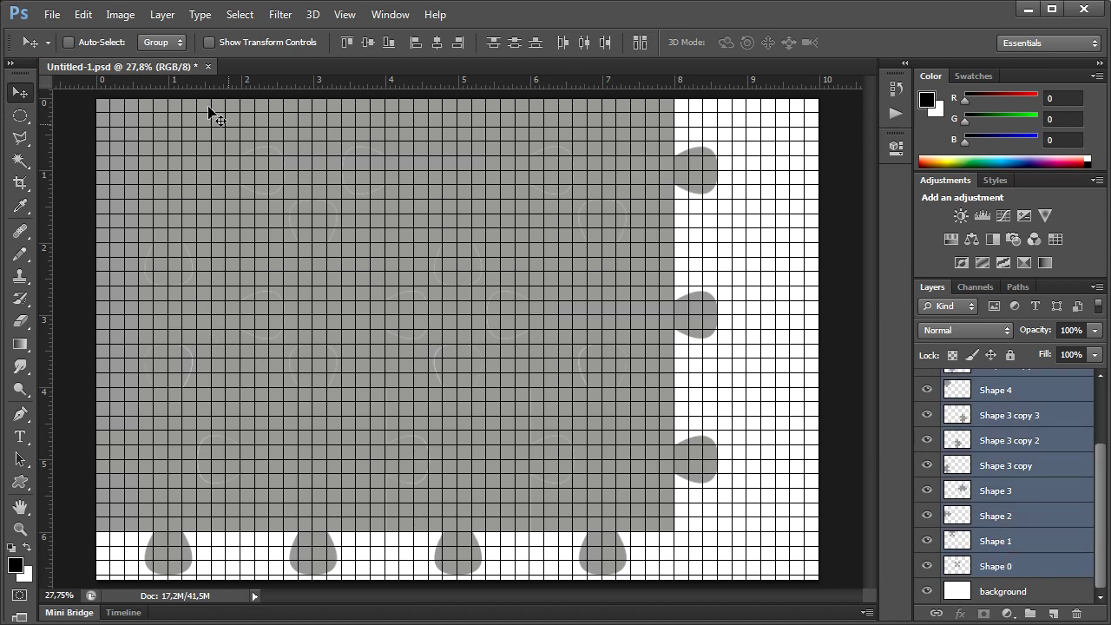
{"action": "left_click", "coordinate": [163, 15]}
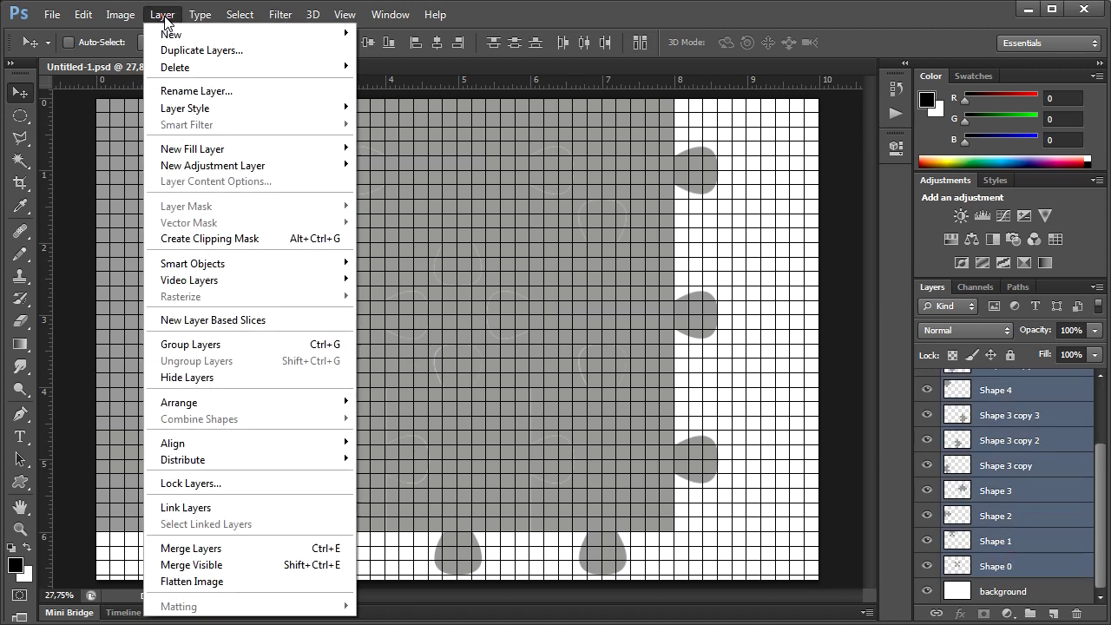
{"action": "left_click", "coordinate": [201, 343]}
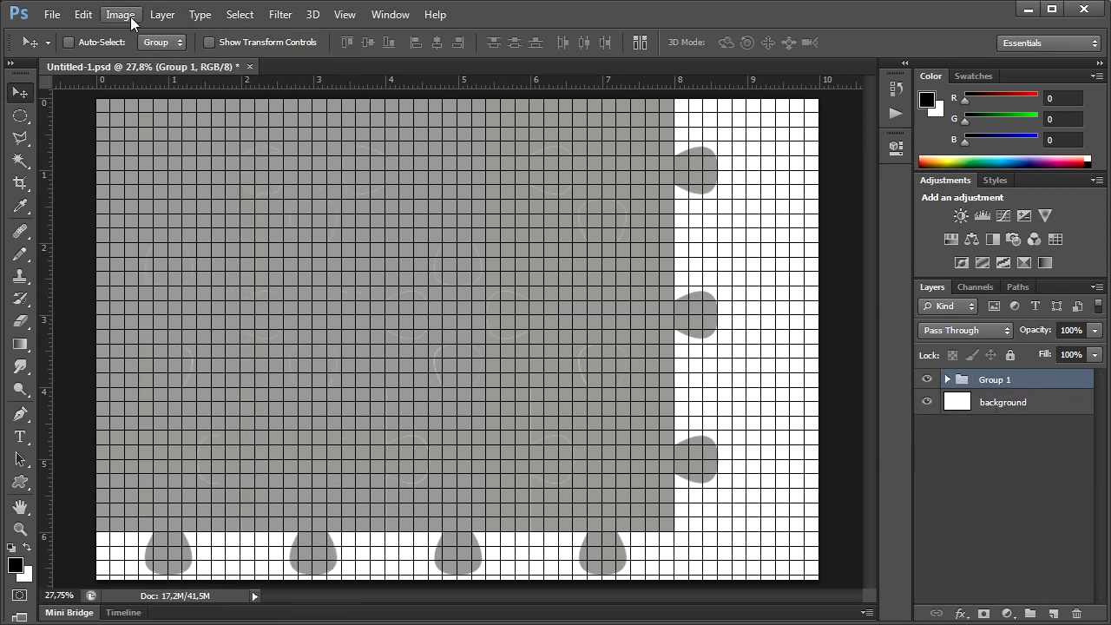
{"action": "left_click", "coordinate": [83, 15]}
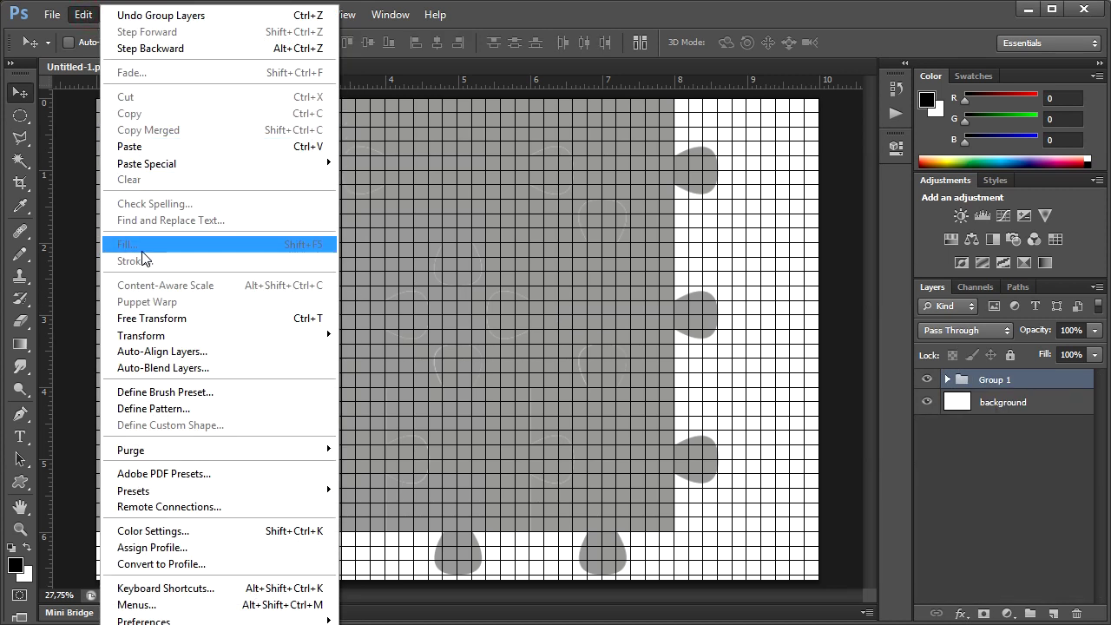
{"action": "left_click", "coordinate": [155, 318]}
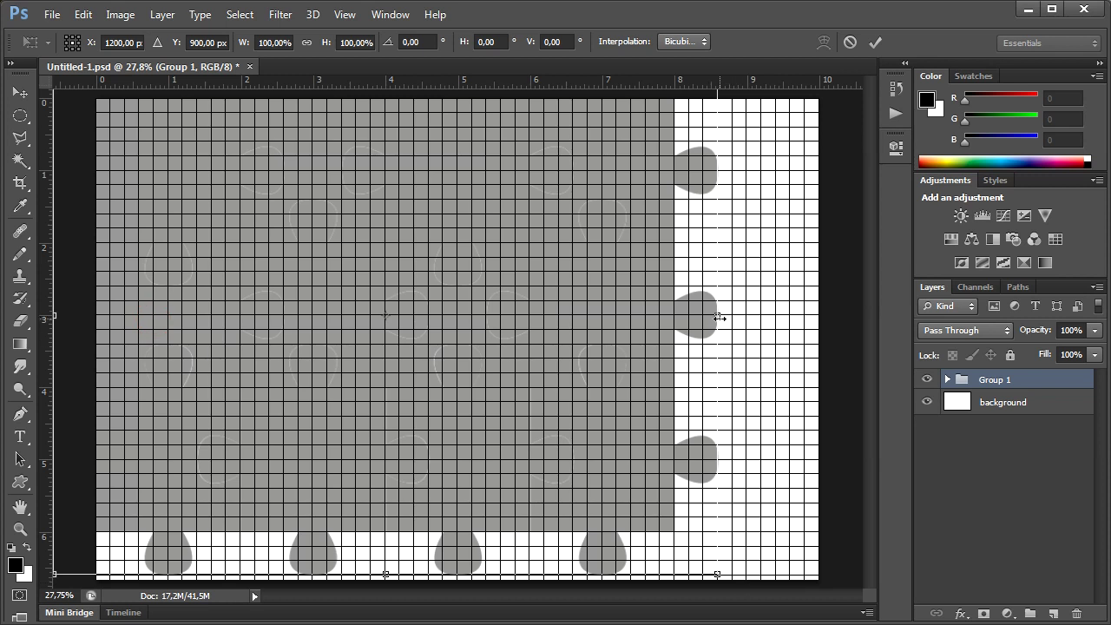
{"action": "left_click_drag", "start_coordinate": [719, 317], "coordinate": [859, 316]}
{"action": "left_click", "coordinate": [875, 42]}
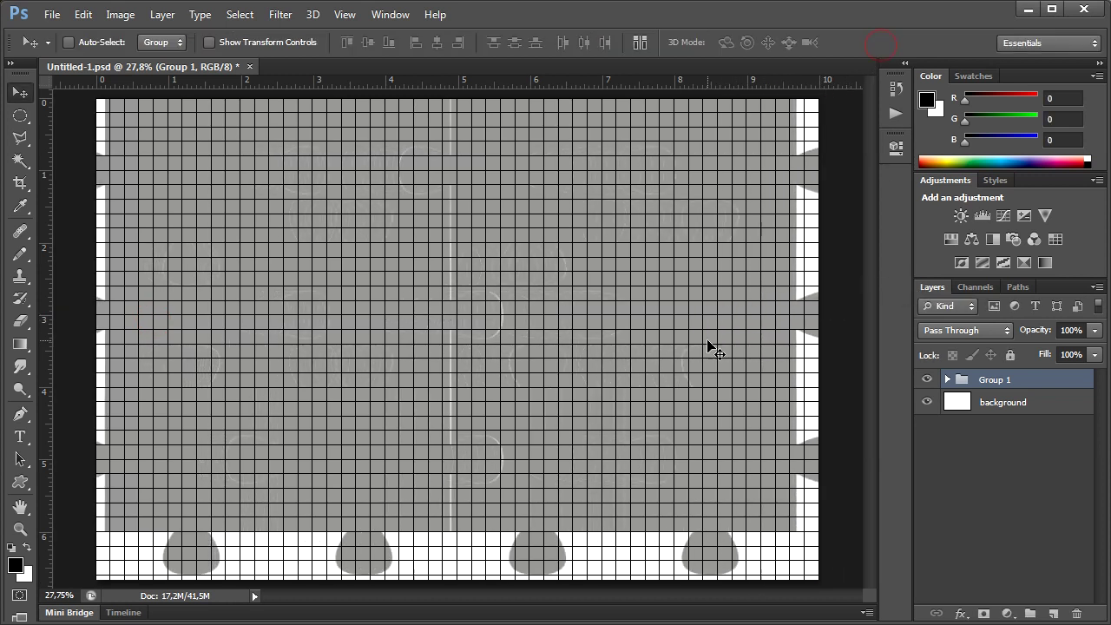
{"action": "key", "text": "ctrl+minus"}
{"action": "key", "text": "ctrl+minus"}
- Free-transform Group 1 so the puzzle extends past all four canvas edges
{"action": "left_click", "coordinate": [83, 15]}
{"action": "left_click", "coordinate": [152, 314]}
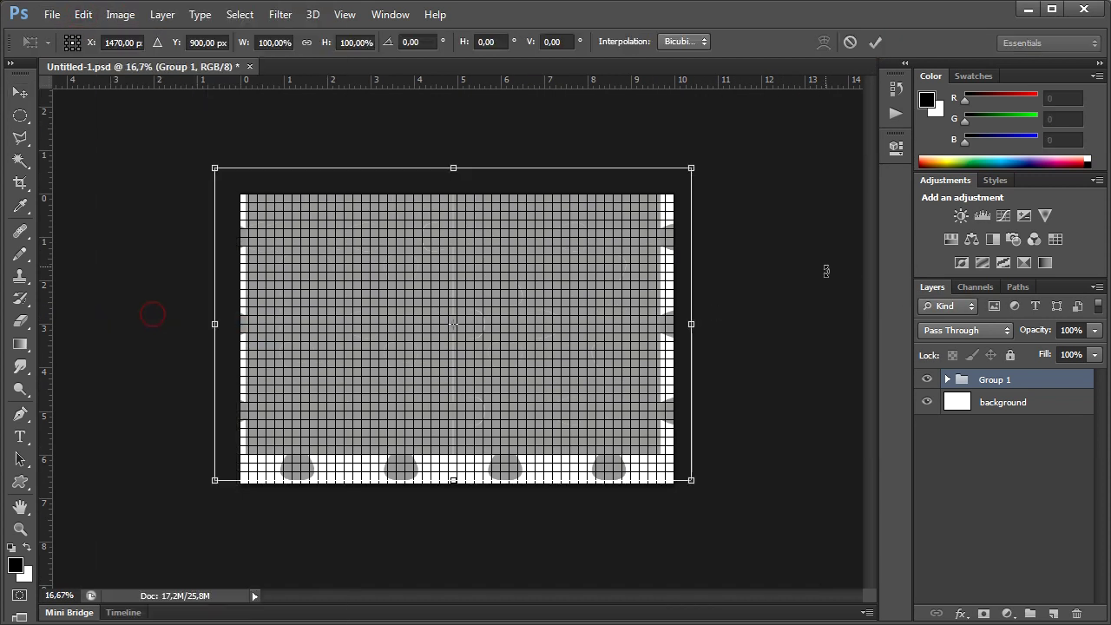
{"action": "left_click_drag", "start_coordinate": [453, 480], "coordinate": [457, 512]}
{"action": "left_click_drag", "start_coordinate": [453, 168], "coordinate": [458, 159]}
{"action": "left_click_drag", "start_coordinate": [691, 337], "coordinate": [708, 337]}
{"action": "left_click_drag", "start_coordinate": [213, 337], "coordinate": [206, 336]}
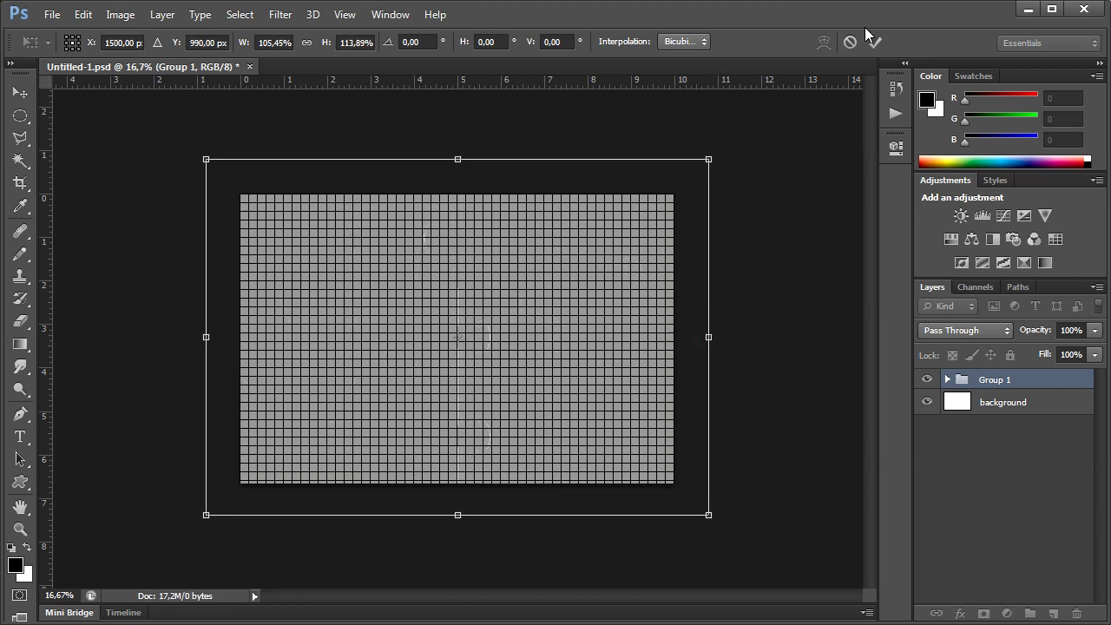
{"action": "left_click", "coordinate": [345, 17]}
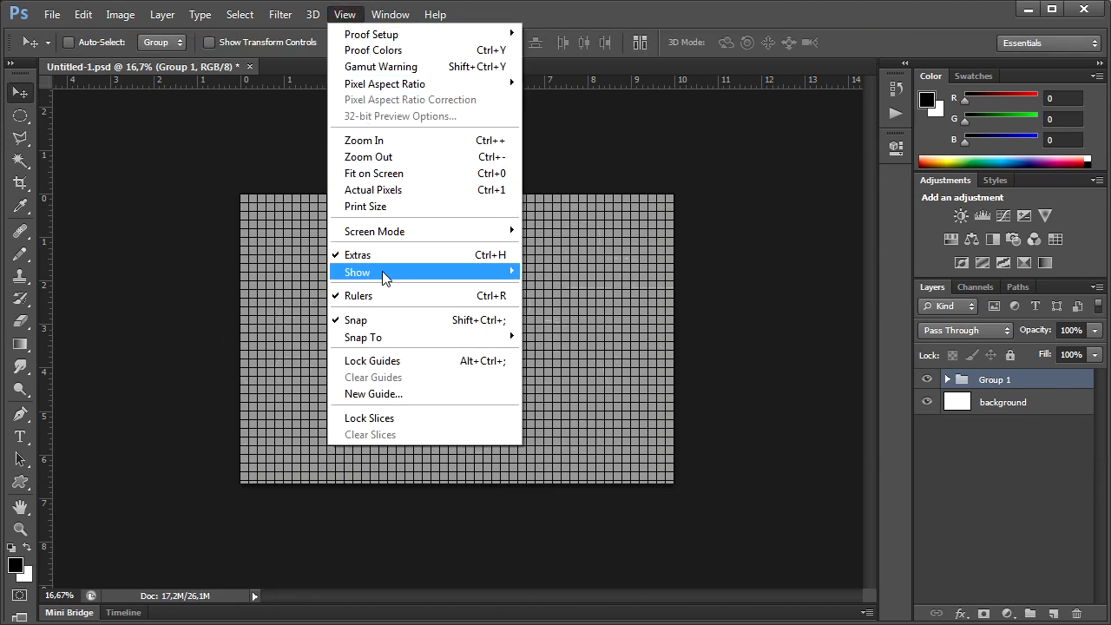
- Hide the grid, fit the canvas on screen with Ctrl+0, and expand Group 1
{"action": "left_click", "coordinate": [554, 322]}
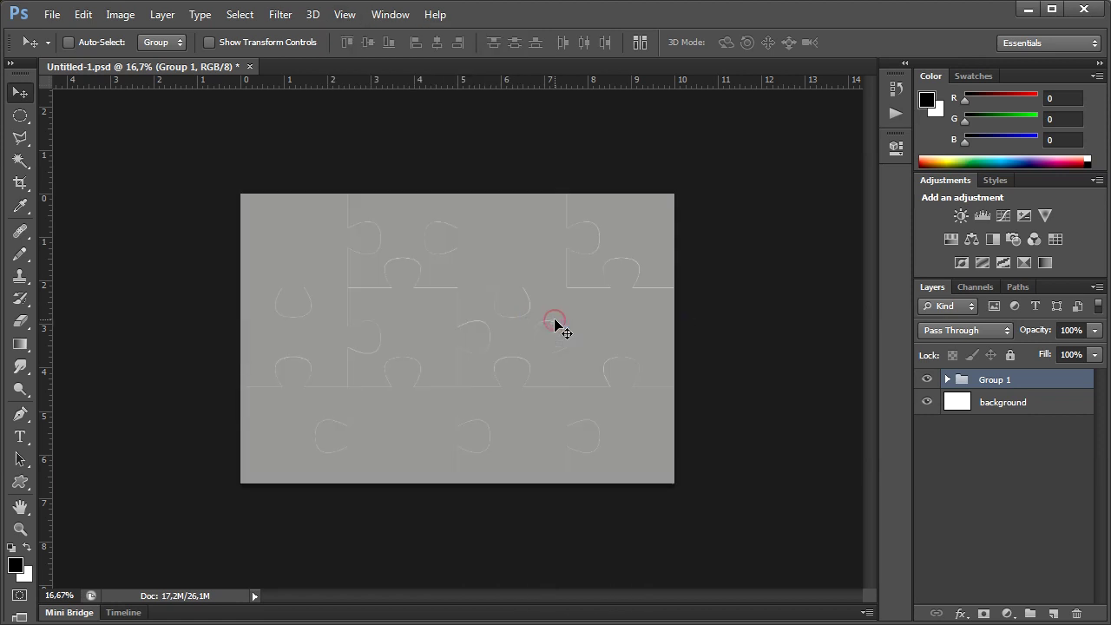
{"action": "key", "text": "ctrl+0"}
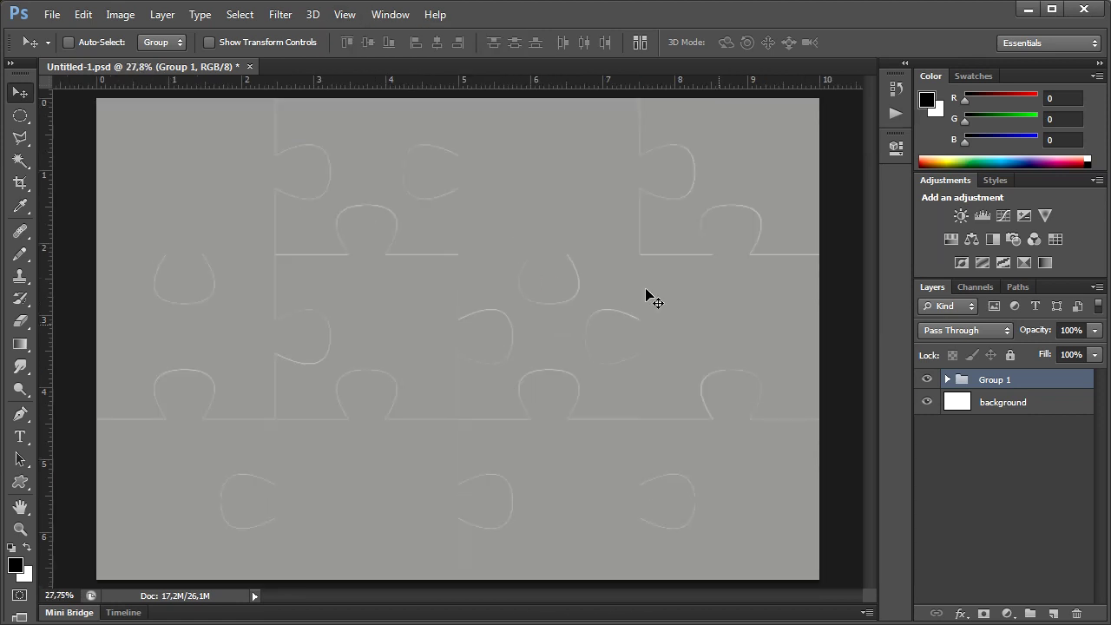
{"action": "left_click", "coordinate": [947, 380]}
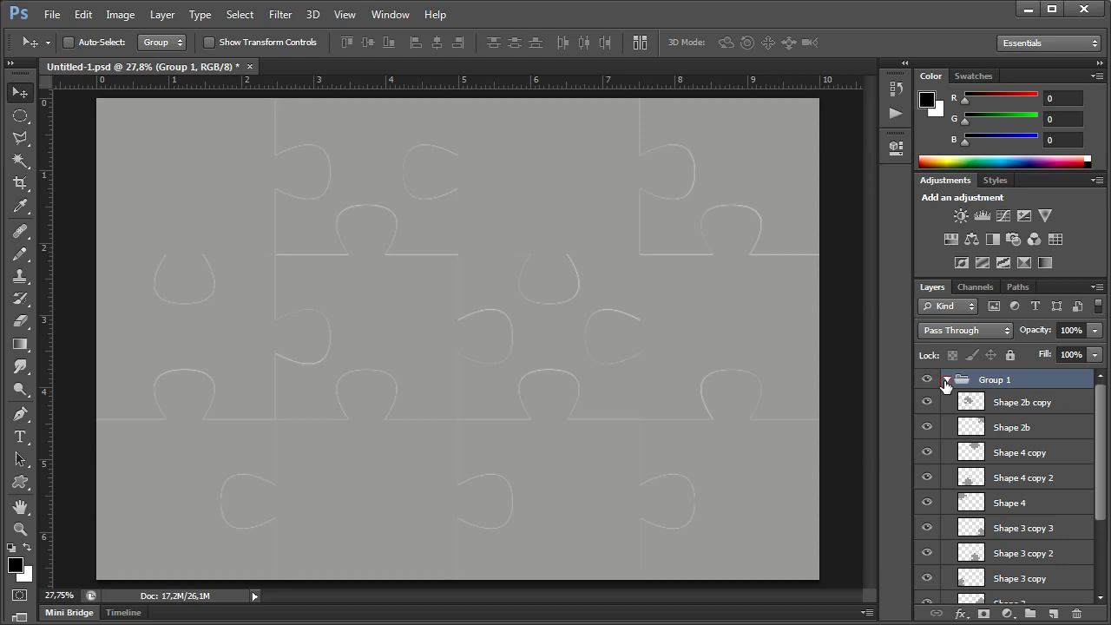
- Give Shape 2b copy a Bevel & Emboss of depth 20 and size 5, plus a 20 px white stroke
{"action": "left_click", "coordinate": [1010, 406]}
{"action": "left_click", "coordinate": [164, 15]}
{"action": "mouse_move", "coordinate": [185, 108]}
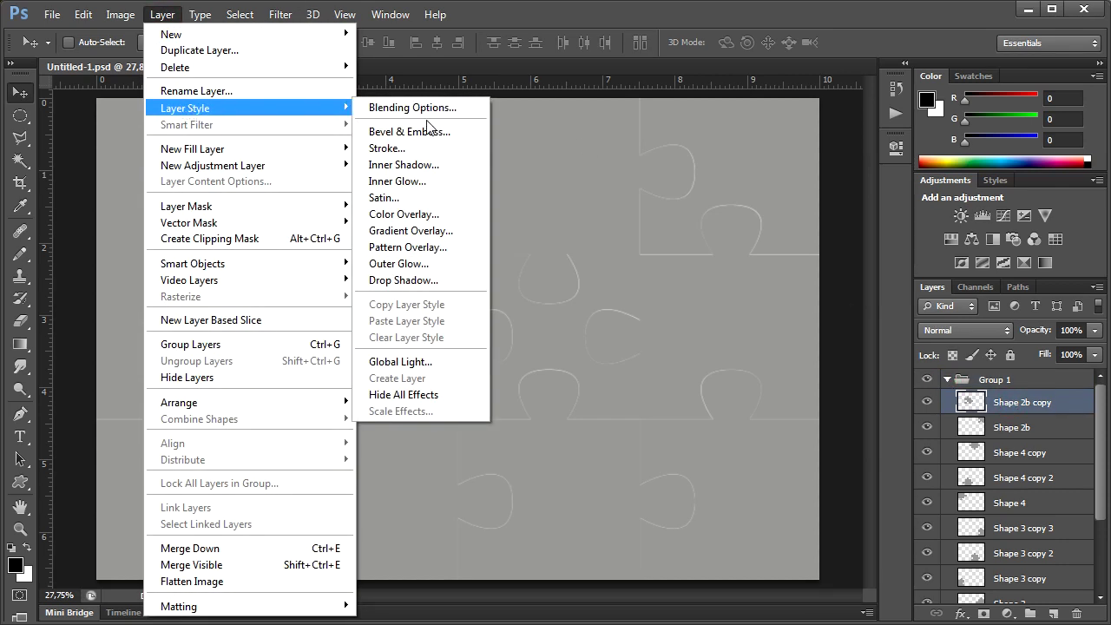
{"action": "left_click", "coordinate": [425, 131]}
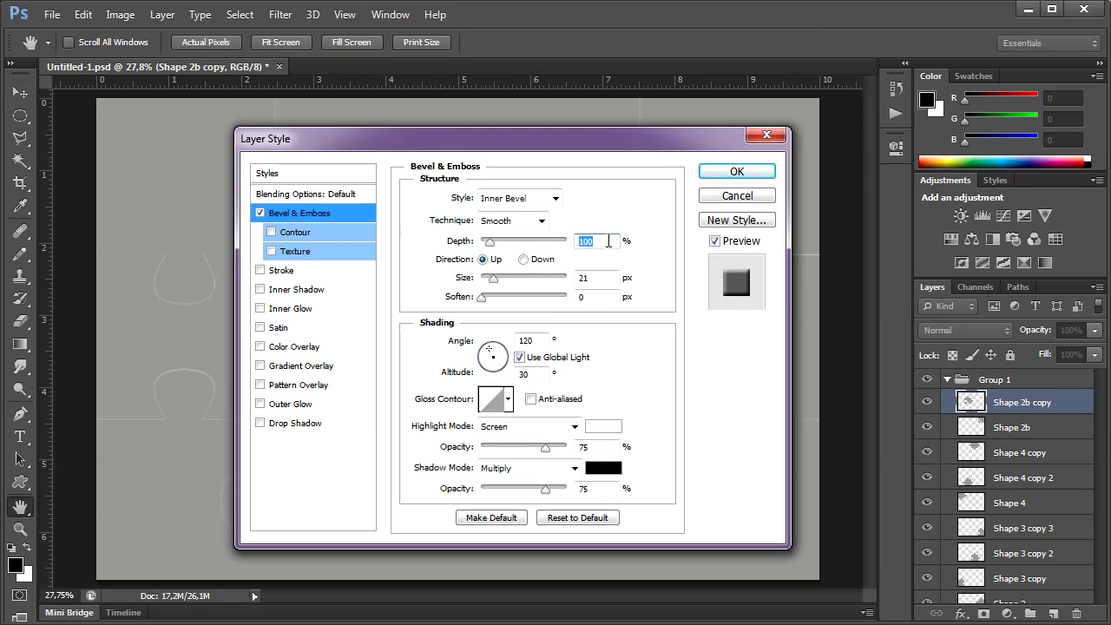
{"action": "type", "text": "20"}
{"action": "key", "text": "Tab"}
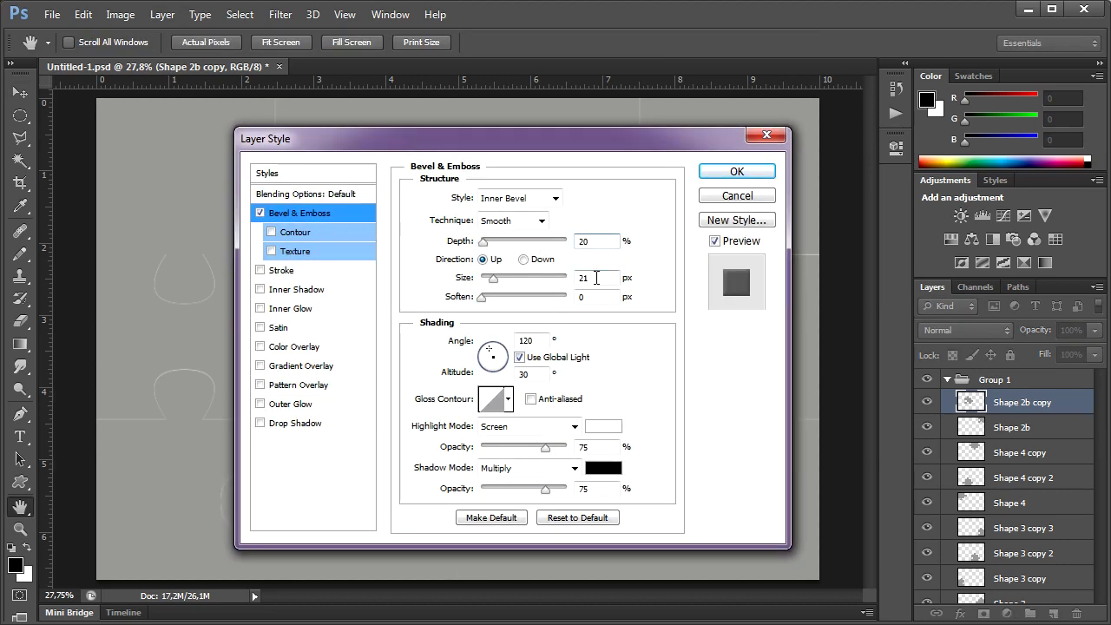
{"action": "type", "text": "5"}
{"action": "left_click", "coordinate": [299, 272]}
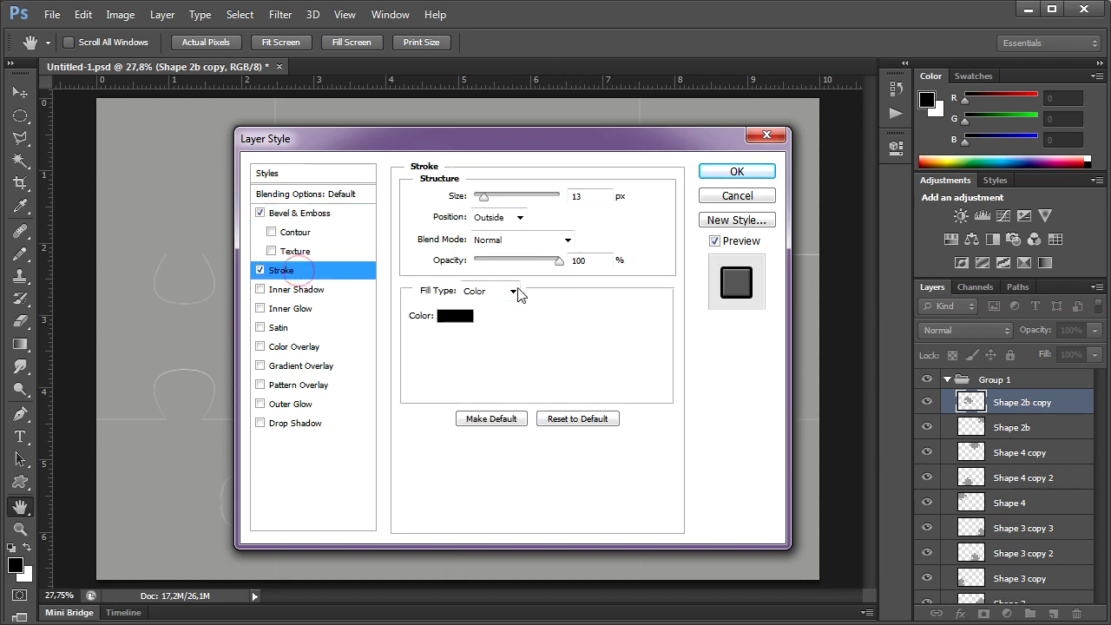
{"action": "left_click", "coordinate": [456, 325]}
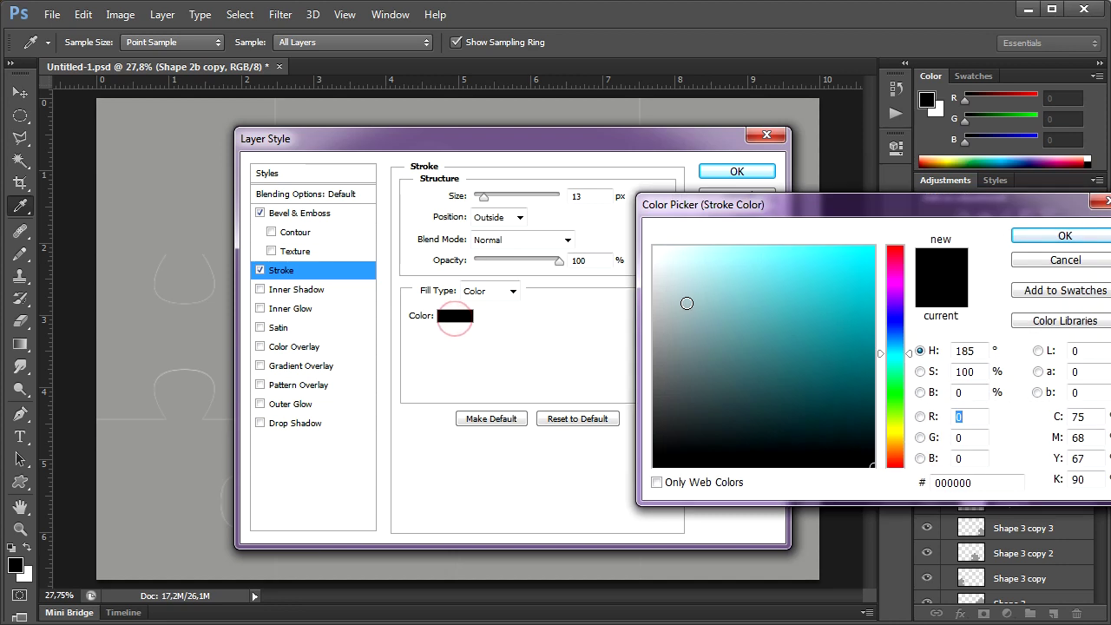
{"action": "left_click_drag", "start_coordinate": [688, 299], "coordinate": [640, 227]}
{"action": "left_click", "coordinate": [1042, 238]}
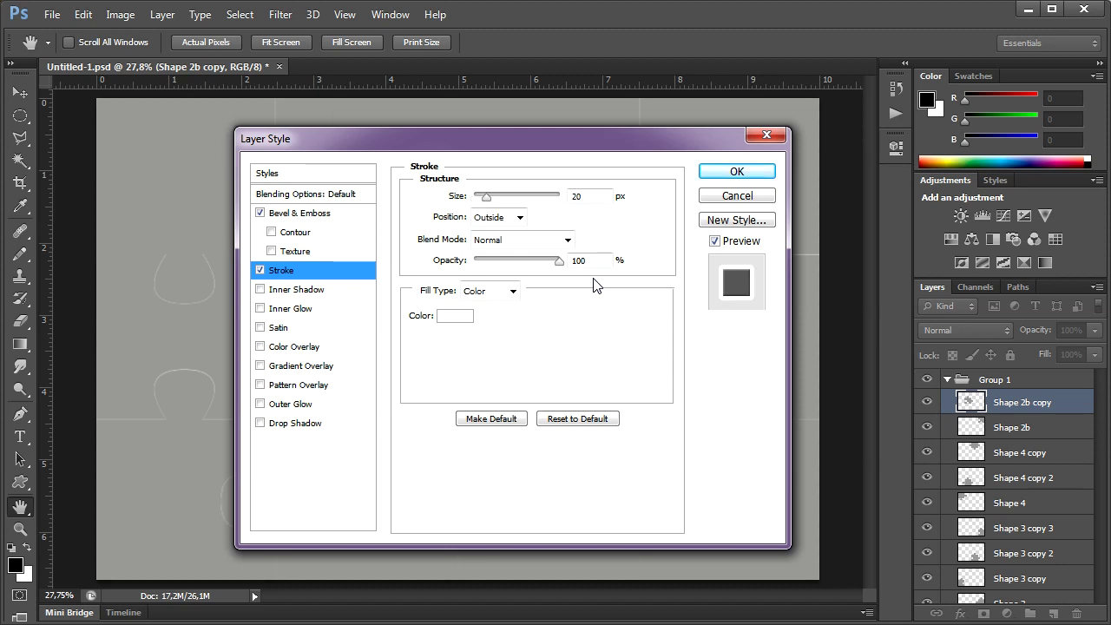
{"action": "left_click", "coordinate": [738, 174]}
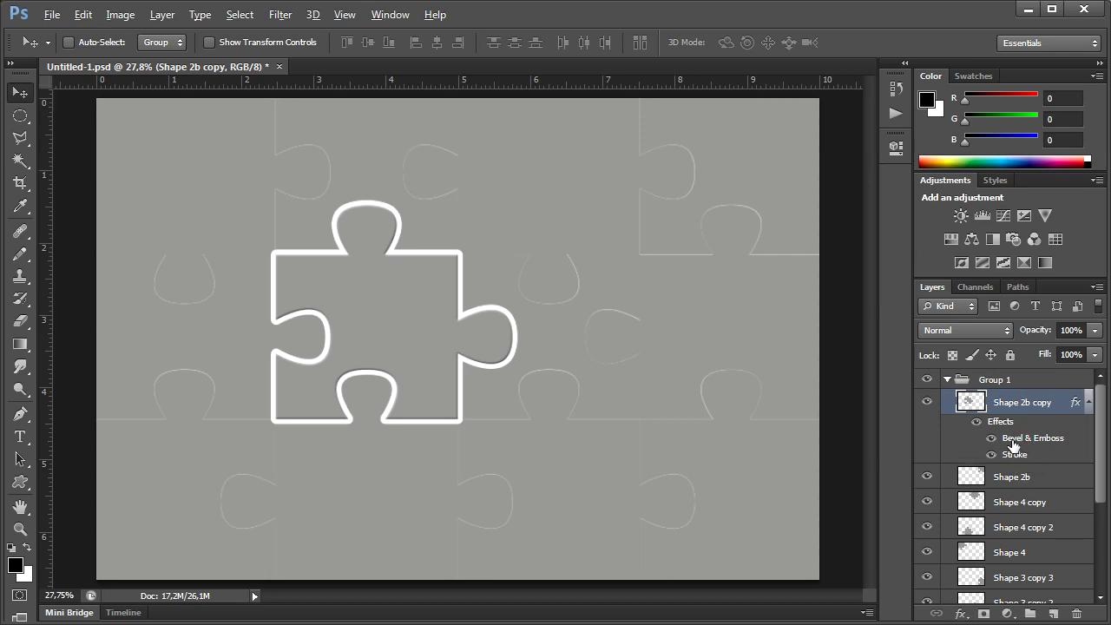
- Copy the bevel and stroke effects onto Shape 2b, Shape 4 copy, Shape 4 copy 2, Shape 4, Shape 3 copy 3 and Shape 0
{"action": "left_click_drag", "start_coordinate": [1011, 479], "coordinate": [1011, 482]}
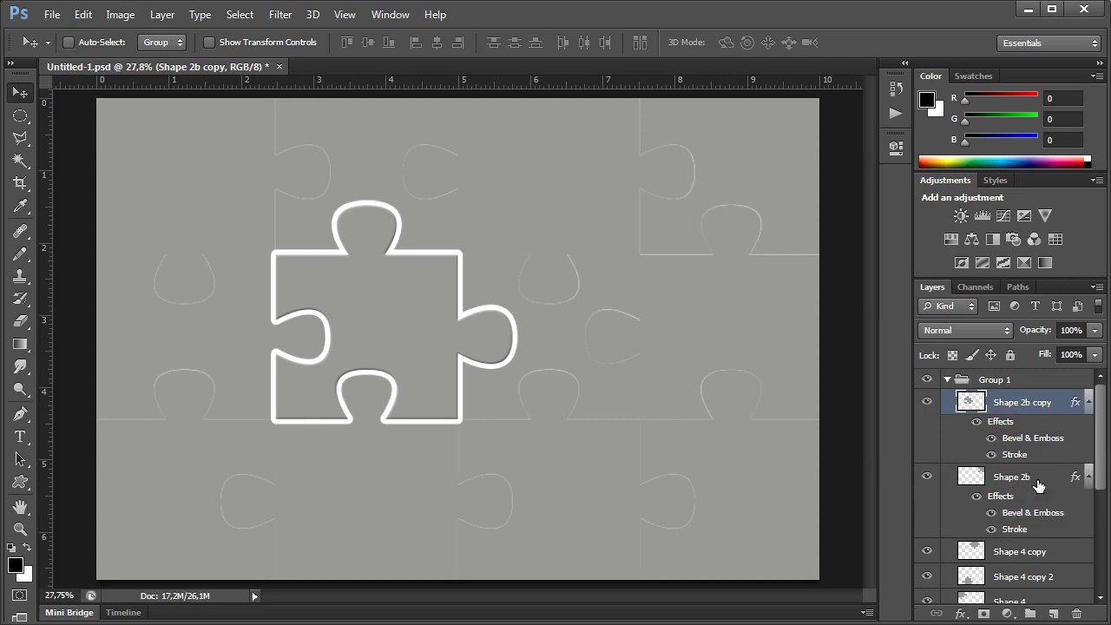
{"action": "left_click_drag", "start_coordinate": [1010, 553], "coordinate": [1009, 553]}
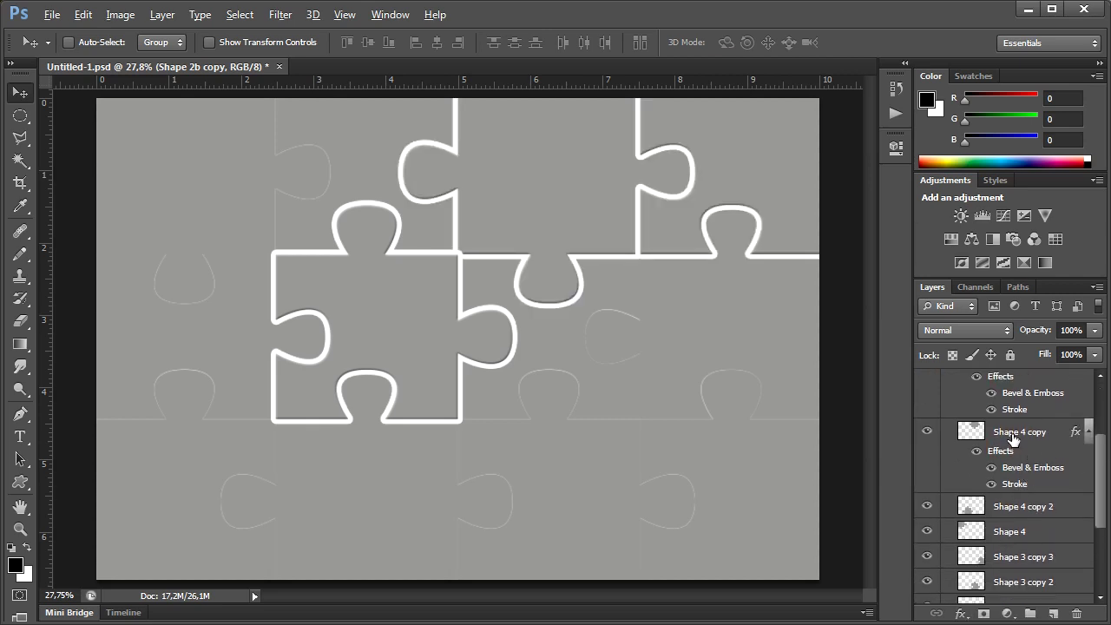
{"action": "left_click_drag", "start_coordinate": [1009, 516], "coordinate": [1010, 516]}
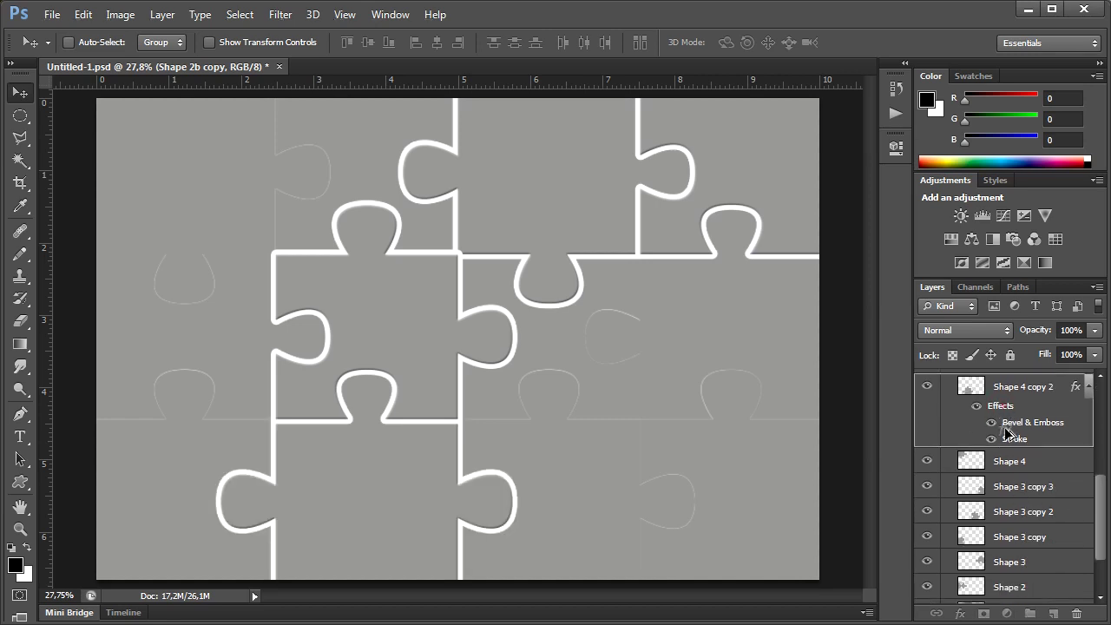
{"action": "left_click_drag", "start_coordinate": [1007, 434], "coordinate": [1009, 461]}
{"action": "mouse_move", "coordinate": [1005, 402]}
{"action": "left_mouse_down"}
{"action": "mouse_move", "coordinate": [1010, 518]}
{"action": "mouse_move", "coordinate": [1042, 540]}
{"action": "left_mouse_up"}
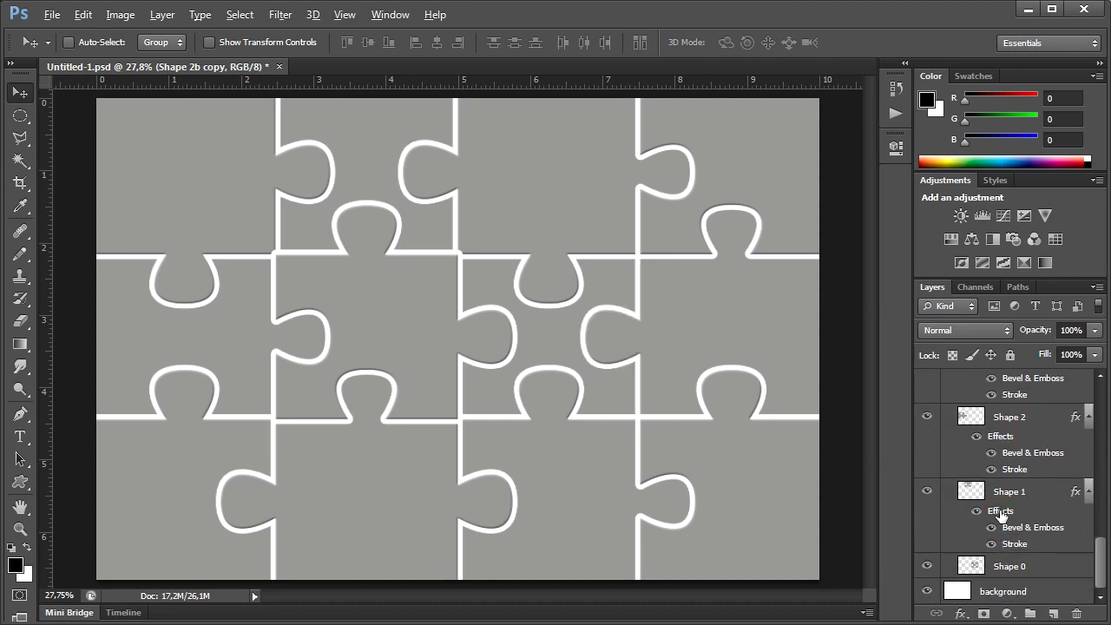
{"action": "left_click_drag", "start_coordinate": [1000, 511], "coordinate": [1009, 556]}
{"action": "scroll", "coordinate": [1050, 474], "scroll_direction": "up", "scroll_amount": 5}
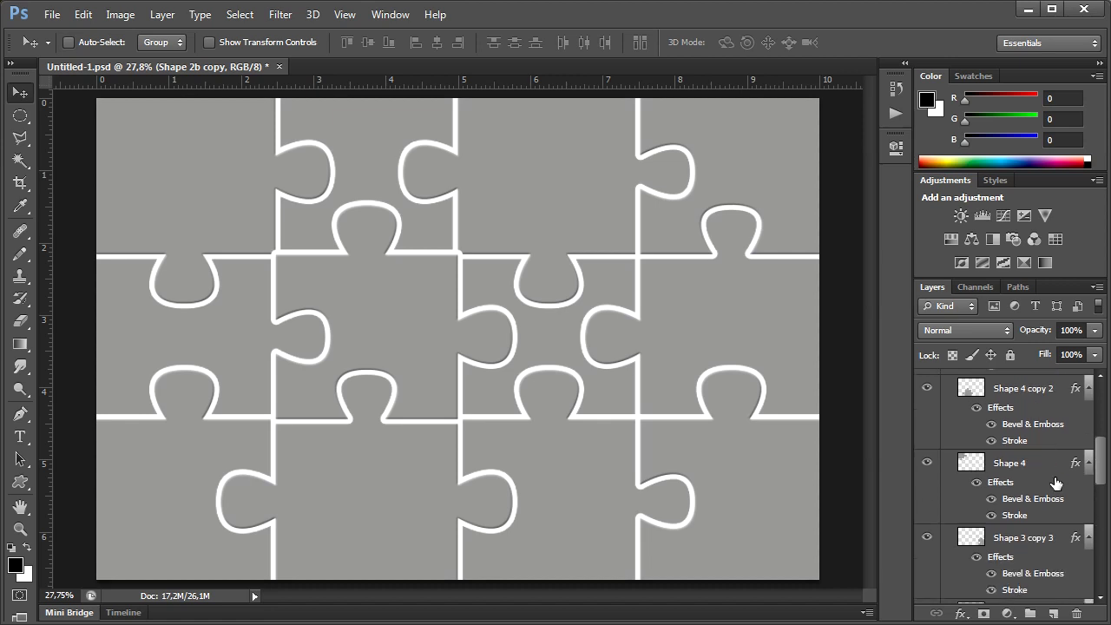
{"action": "scroll", "coordinate": [1052, 478], "scroll_direction": "up", "scroll_amount": 5}
{"action": "scroll", "coordinate": [1055, 485], "scroll_direction": "up", "scroll_amount": 5}
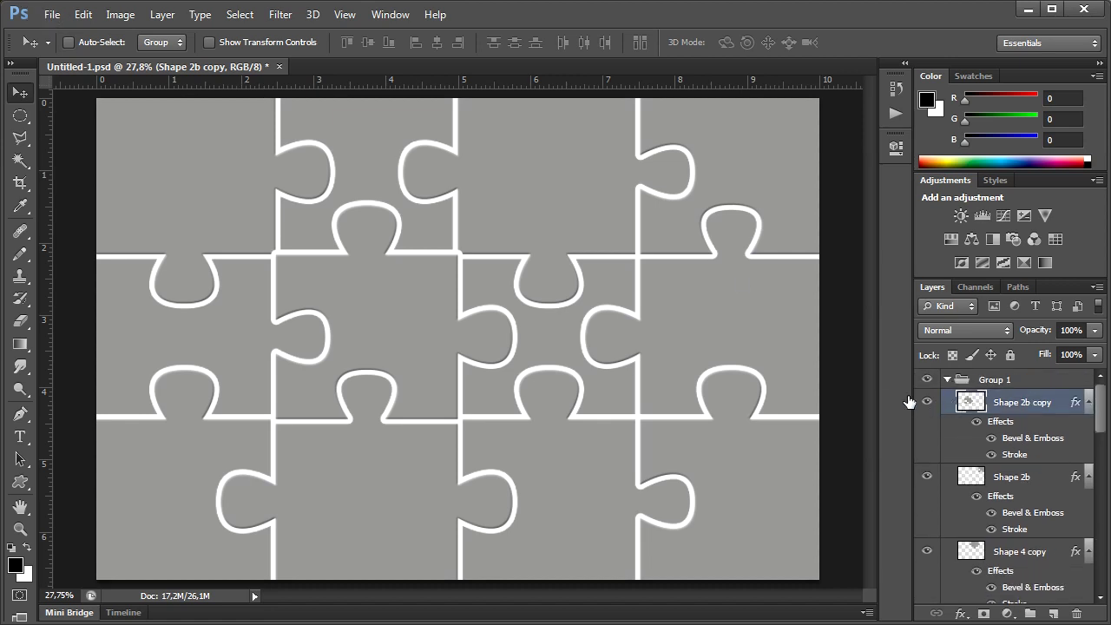
- Save the puzzle document and briefly hide the centre piece to identify it
{"action": "left_click", "coordinate": [48, 18]}
{"action": "left_click", "coordinate": [64, 208]}
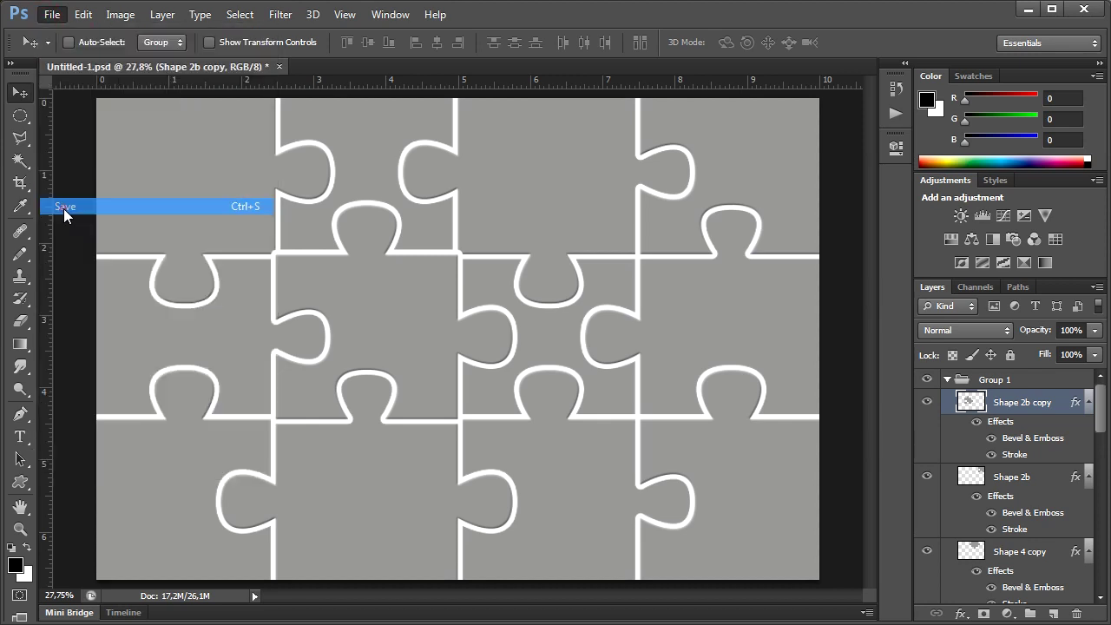
{"action": "left_click", "coordinate": [926, 403]}
{"action": "left_click", "coordinate": [926, 402]}
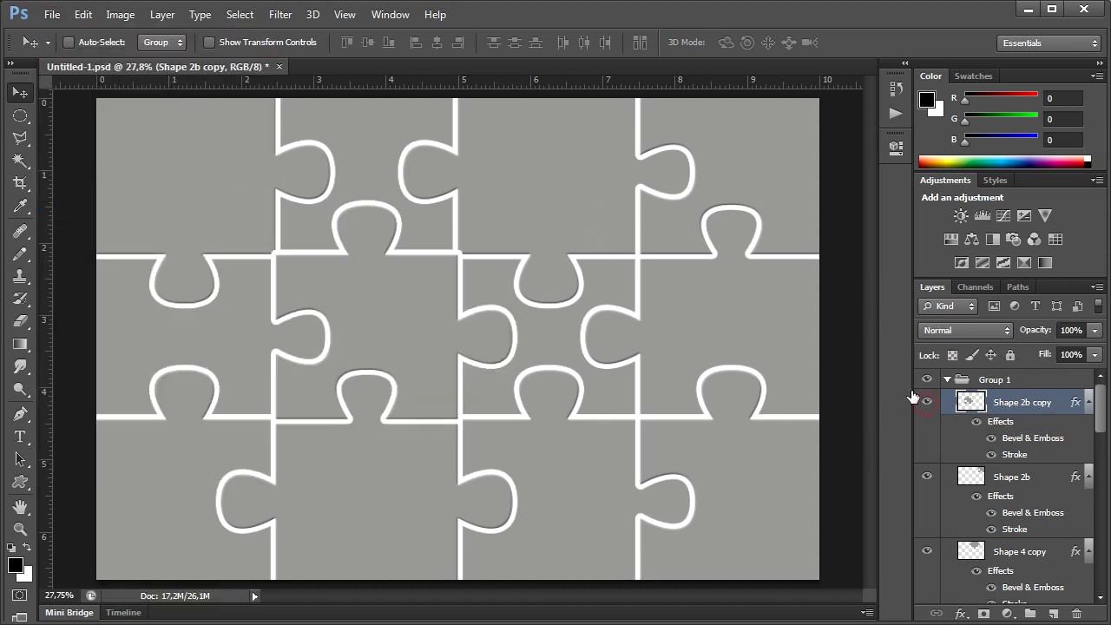
- Place the aroni-738287 photo over the centre piece and clip it to Shape 2b copy
{"action": "left_click", "coordinate": [49, 17]}
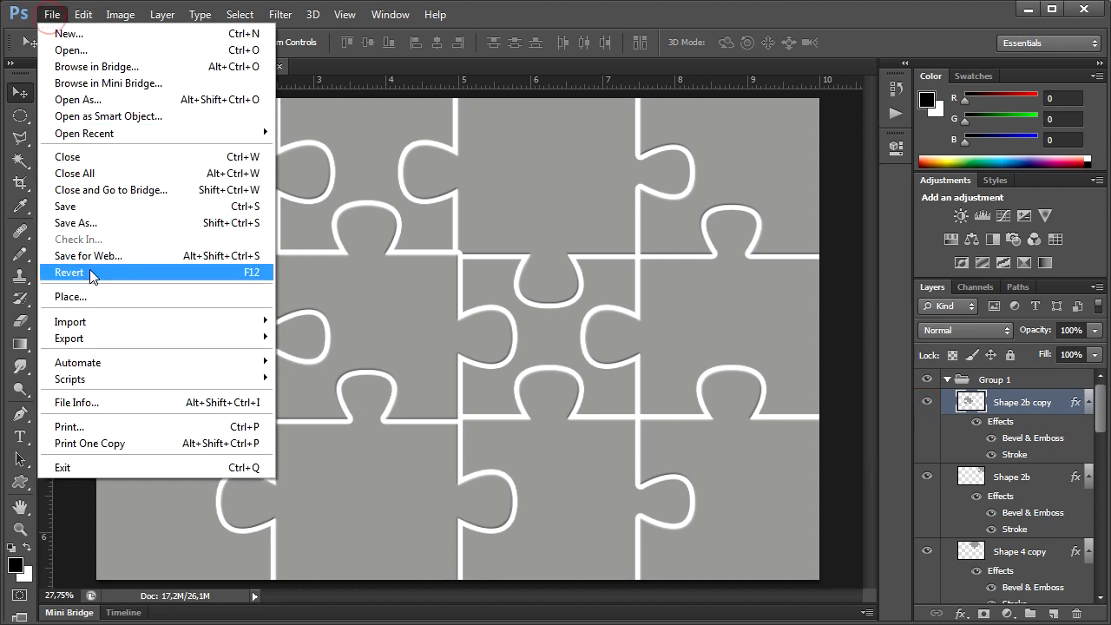
{"action": "left_click", "coordinate": [85, 293]}
{"action": "double_click", "coordinate": [434, 144]}
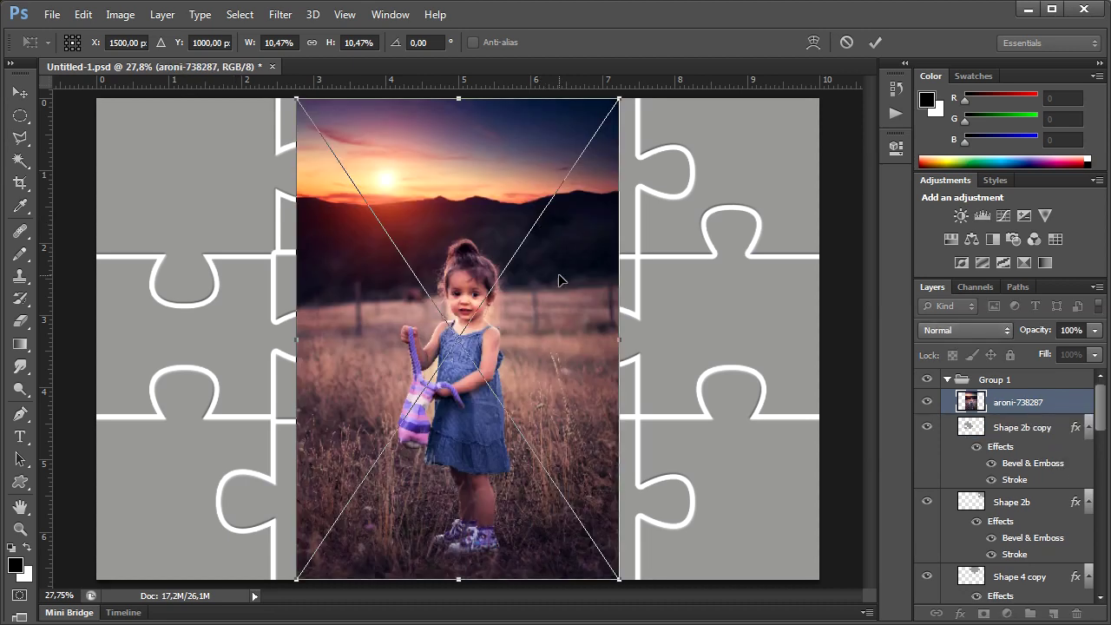
{"action": "left_click_drag", "start_coordinate": [460, 277], "coordinate": [732, 197]}
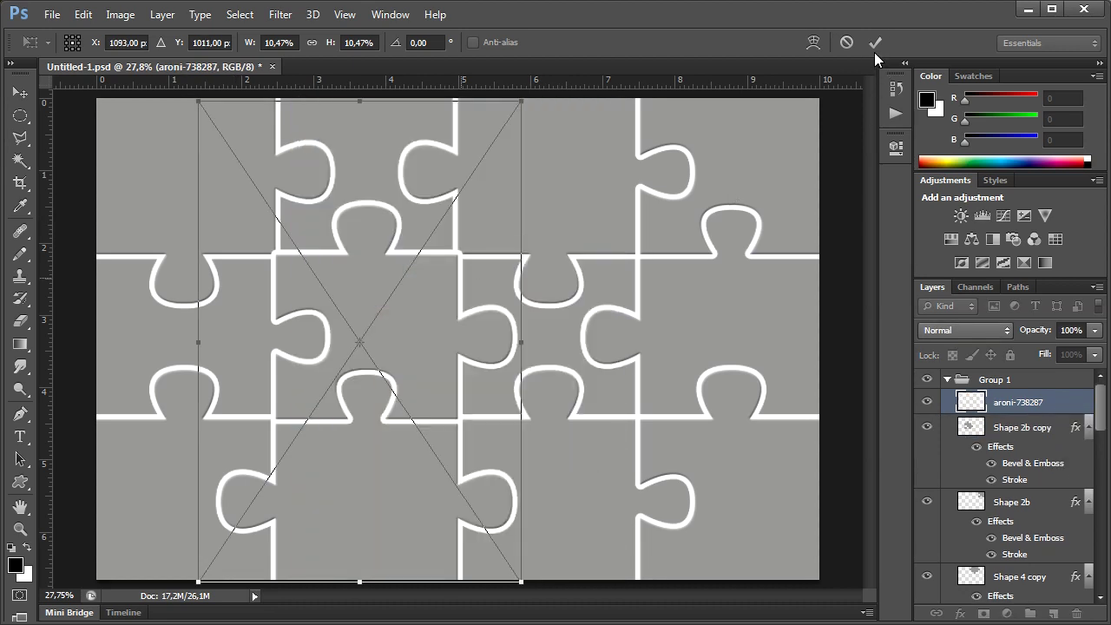
{"action": "left_click", "coordinate": [177, 19]}
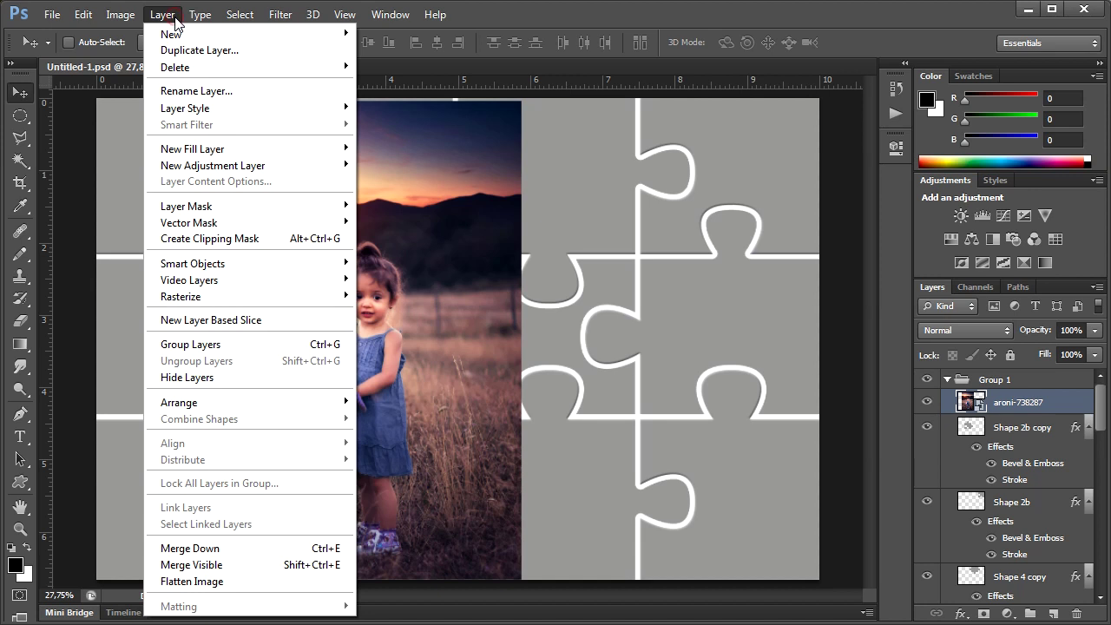
{"action": "left_click", "coordinate": [184, 240]}
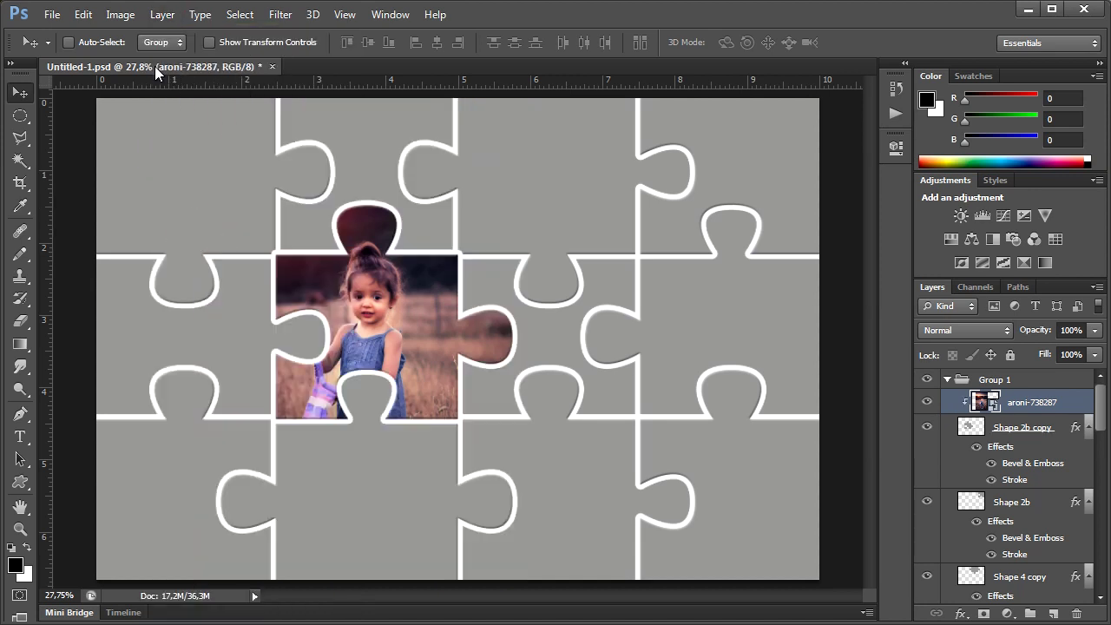
- Free-transform the clipped photo smaller from its corners and move it up within the piece
{"action": "left_click", "coordinate": [83, 20]}
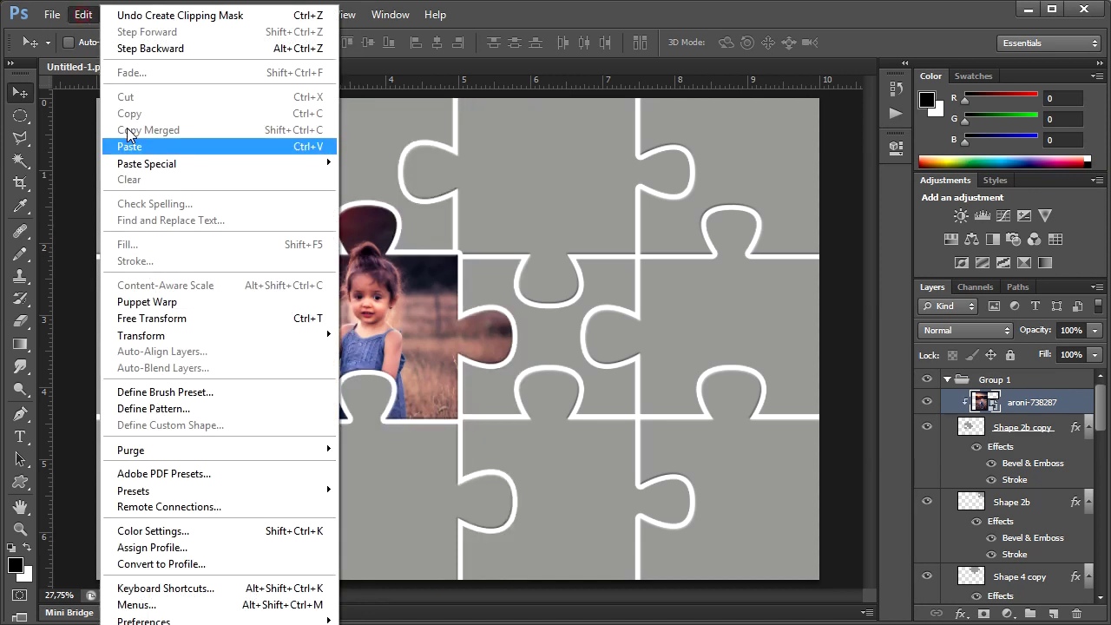
{"action": "left_click", "coordinate": [150, 314]}
{"action": "left_click_drag", "start_coordinate": [198, 103], "coordinate": [247, 184]}
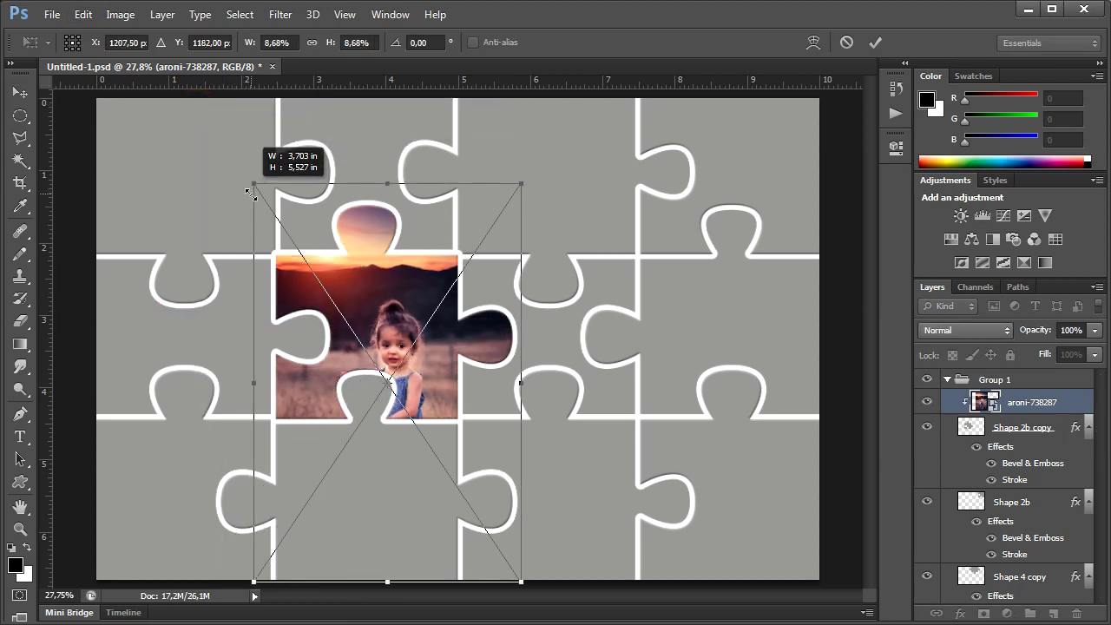
{"action": "left_click_drag", "start_coordinate": [248, 184], "coordinate": [258, 190]}
{"action": "left_click_drag", "start_coordinate": [525, 588], "coordinate": [531, 580]}
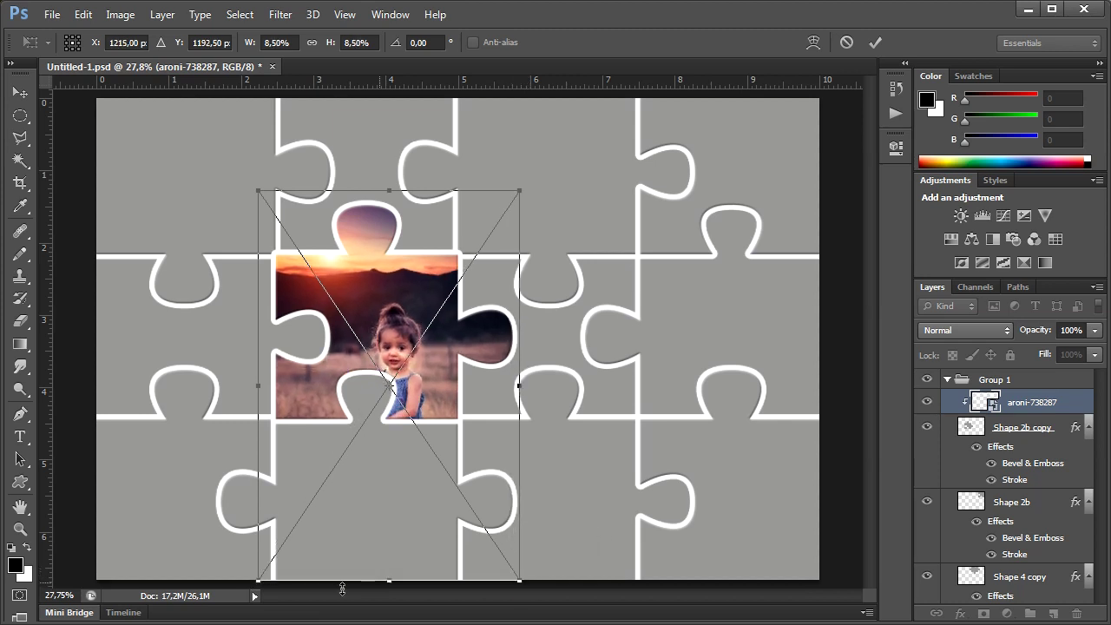
{"action": "left_click_drag", "start_coordinate": [256, 581], "coordinate": [271, 573]}
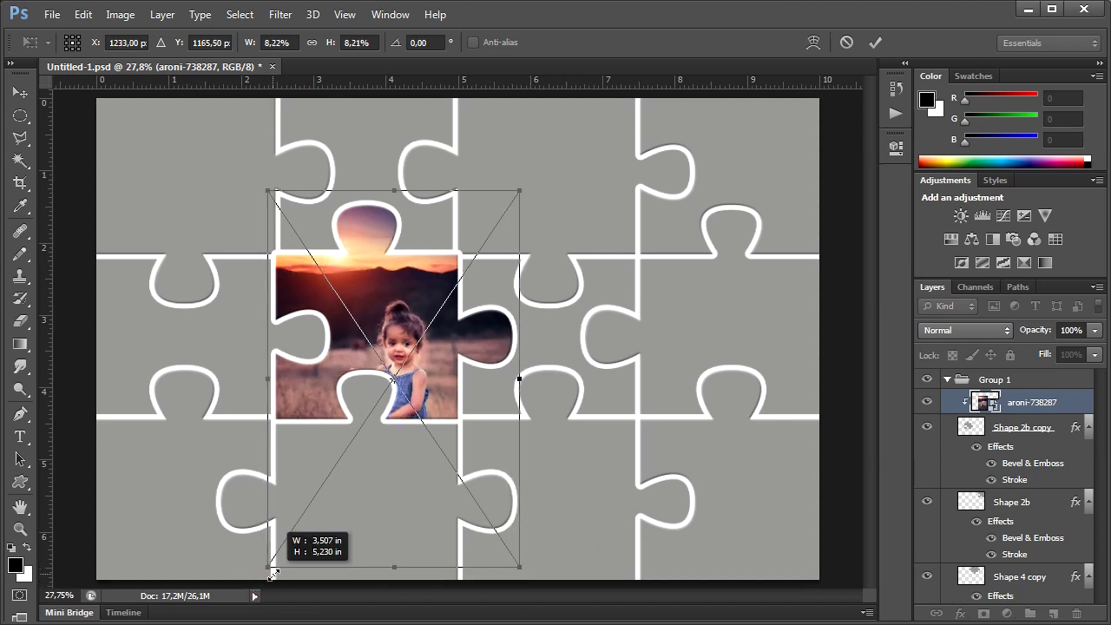
{"action": "left_click_drag", "start_coordinate": [391, 499], "coordinate": [389, 463]}
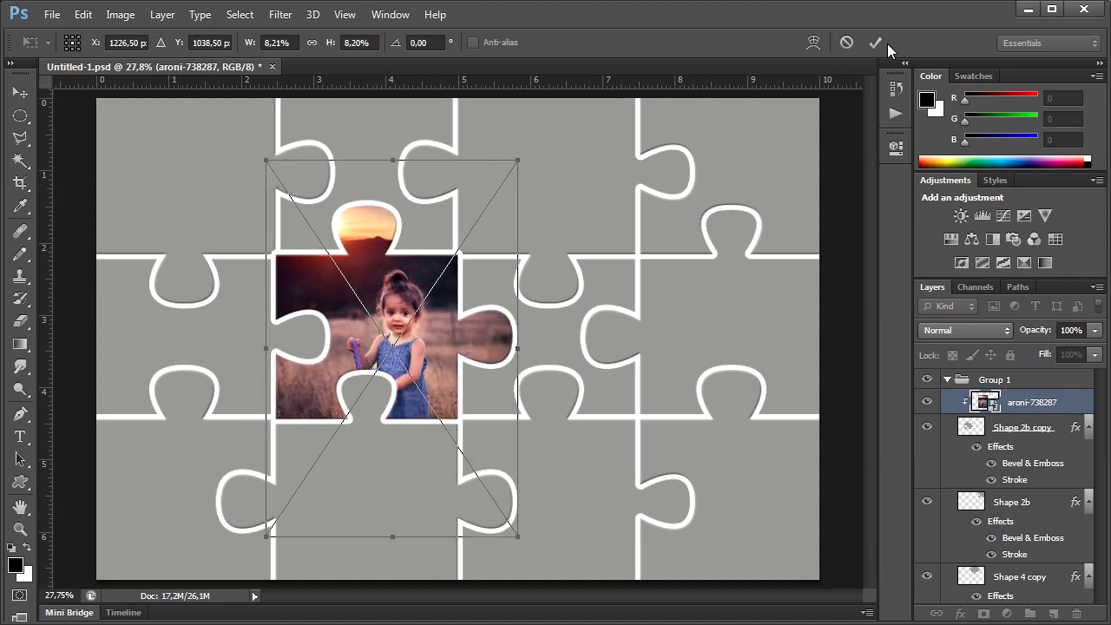
{"action": "left_click", "coordinate": [1026, 503]}
- Place the as-children-1822704 splashing-water photo over the top-right piece and clip it to Shape 2b
{"action": "left_click", "coordinate": [927, 503]}
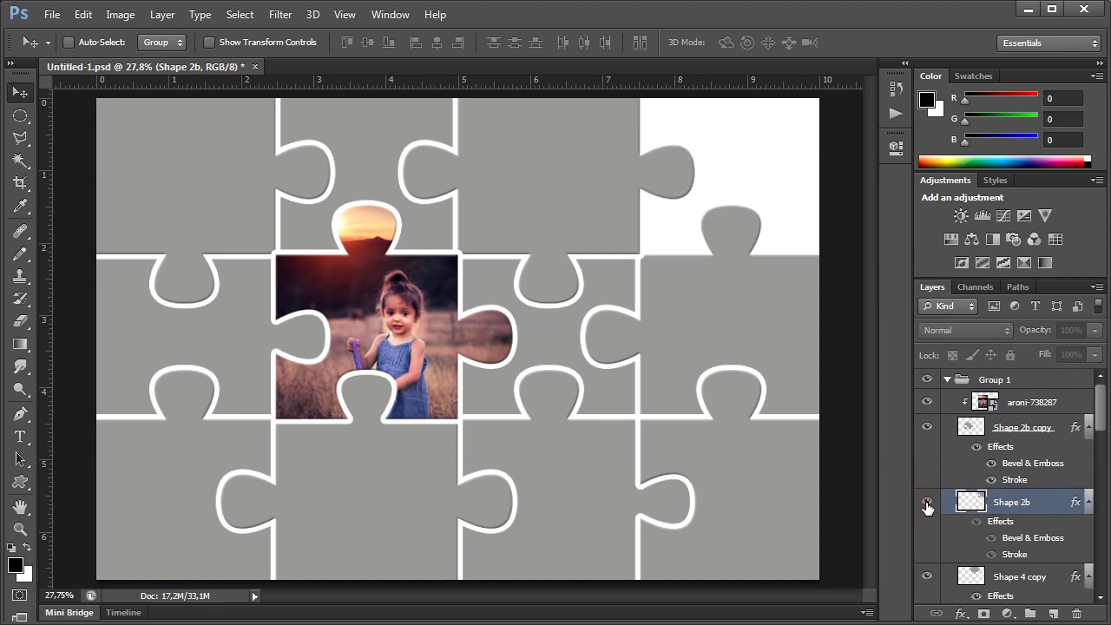
{"action": "left_click", "coordinate": [927, 503]}
{"action": "left_click", "coordinate": [52, 14]}
{"action": "left_click", "coordinate": [79, 299]}
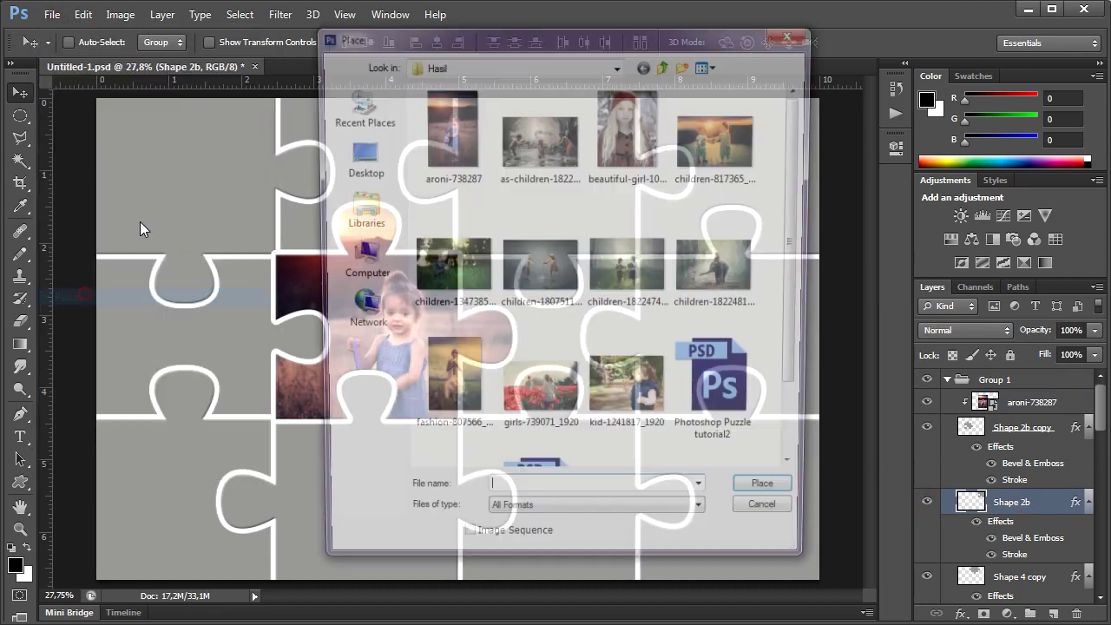
{"action": "double_click", "coordinate": [547, 151]}
{"action": "left_click_drag", "start_coordinate": [578, 348], "coordinate": [760, 230]}
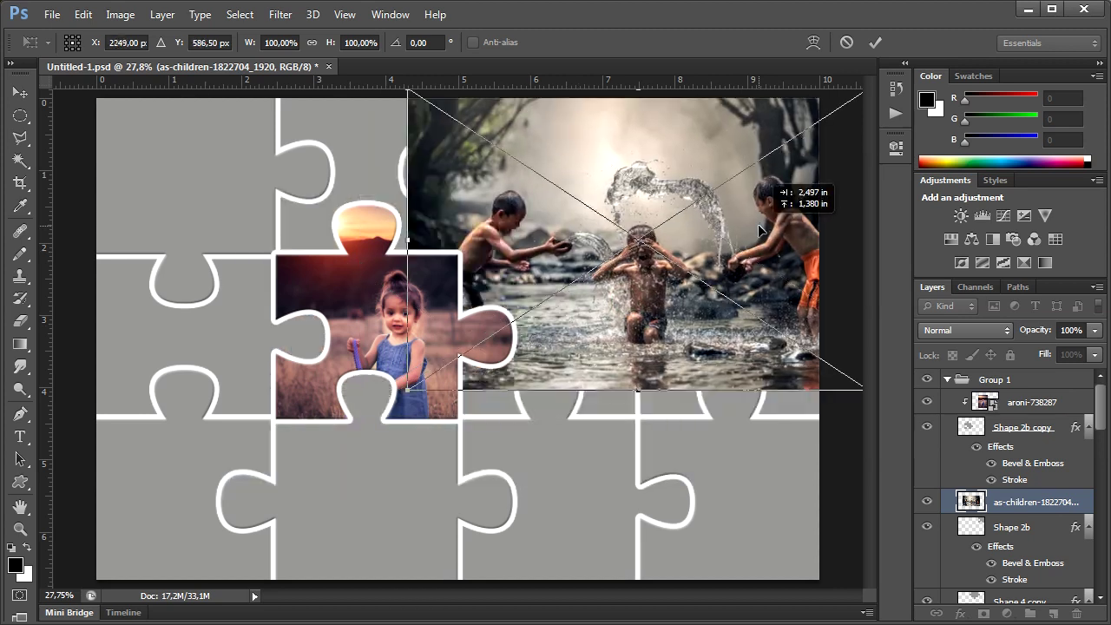
{"action": "left_click", "coordinate": [875, 41]}
{"action": "left_click", "coordinate": [162, 14]}
{"action": "left_click", "coordinate": [185, 231]}
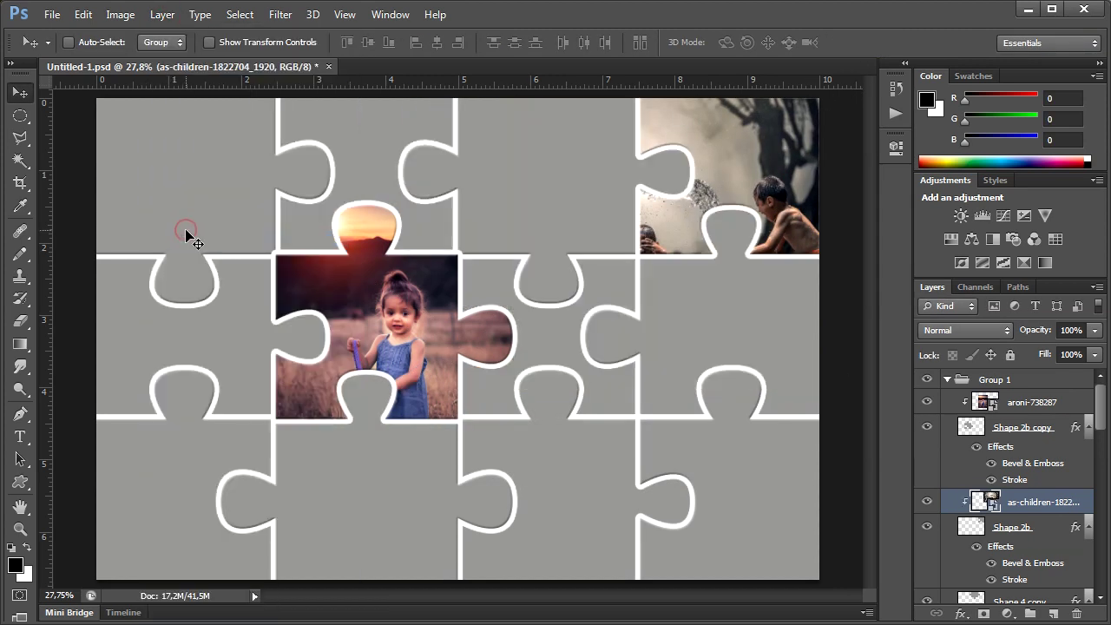
- Scale the clipped splashing-water photo down to fit the top-right piece
{"action": "key", "text": "ctrl+minus"}
{"action": "key", "text": "ctrl+minus"}
{"action": "left_click", "coordinate": [83, 14]}
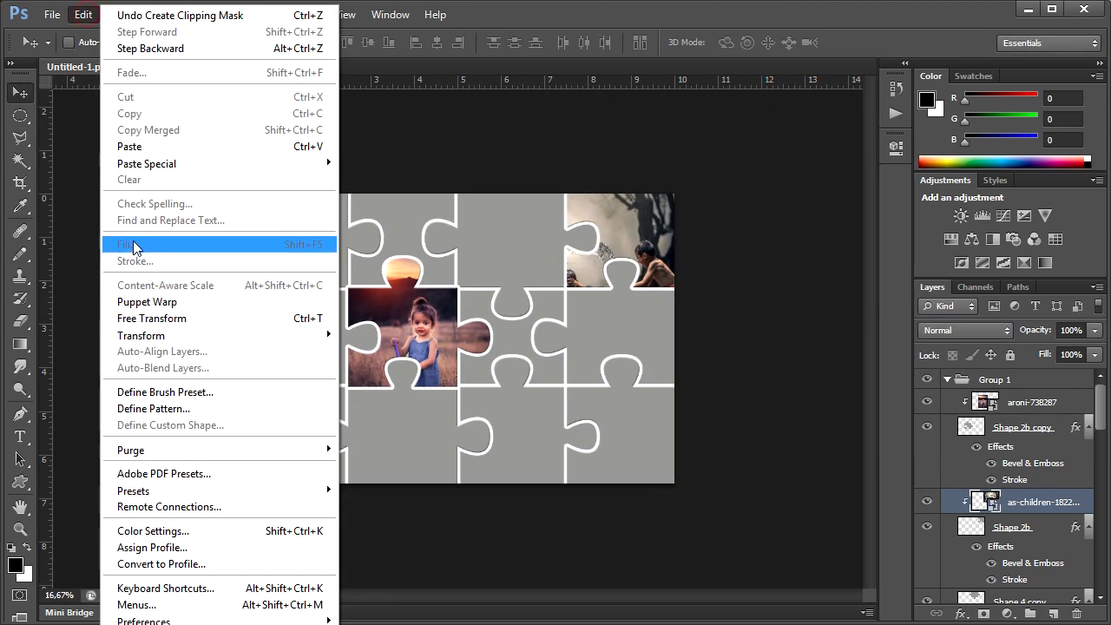
{"action": "left_click", "coordinate": [200, 318]}
{"action": "left_click_drag", "start_coordinate": [431, 366], "coordinate": [554, 313]}
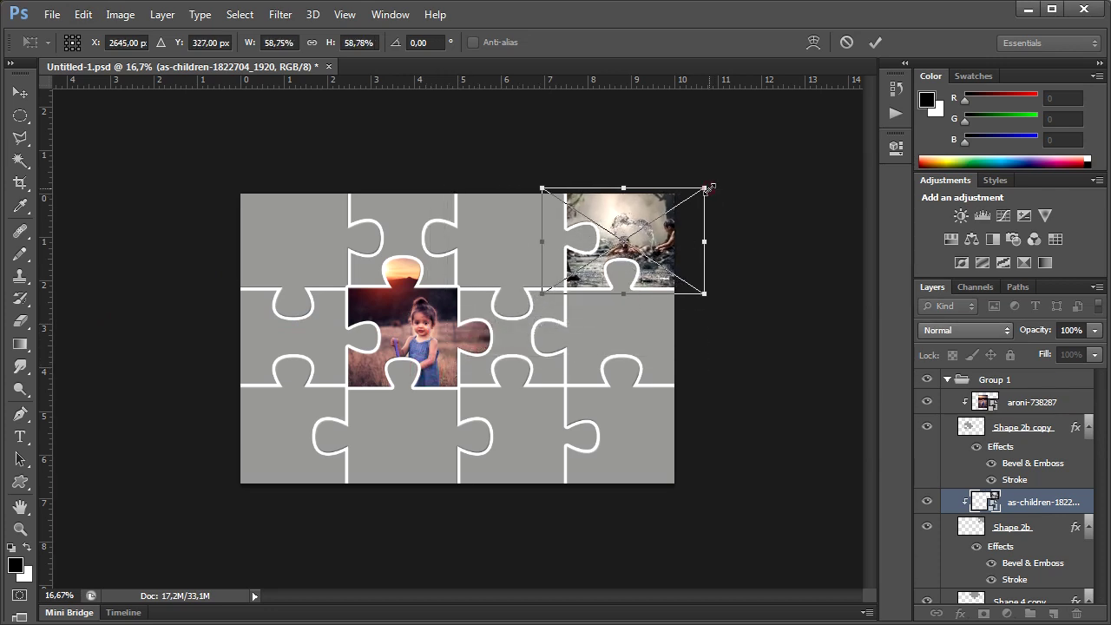
{"action": "left_click", "coordinate": [875, 41]}
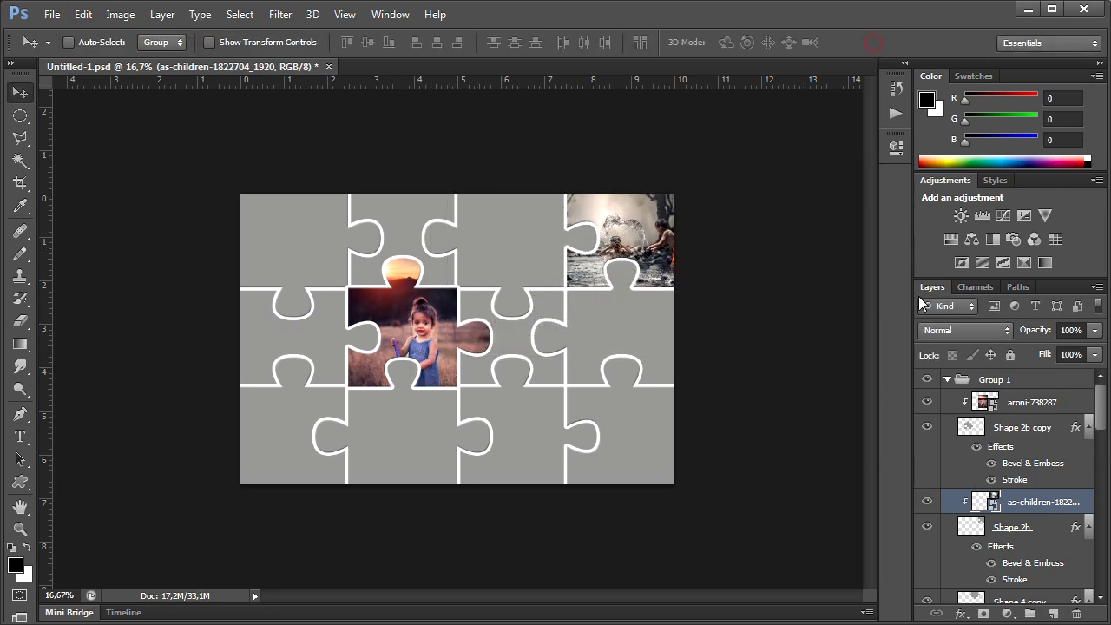
{"action": "scroll", "coordinate": [999, 486], "scroll_direction": "down", "scroll_amount": 2}
{"action": "left_click", "coordinate": [999, 504]}
- Place the red-hatted girl photo, clip it into its piece and resize it to fit
{"action": "left_click", "coordinate": [52, 15]}
{"action": "left_click", "coordinate": [54, 298]}
{"action": "key", "text": "Return"}
{"action": "left_click", "coordinate": [163, 15]}
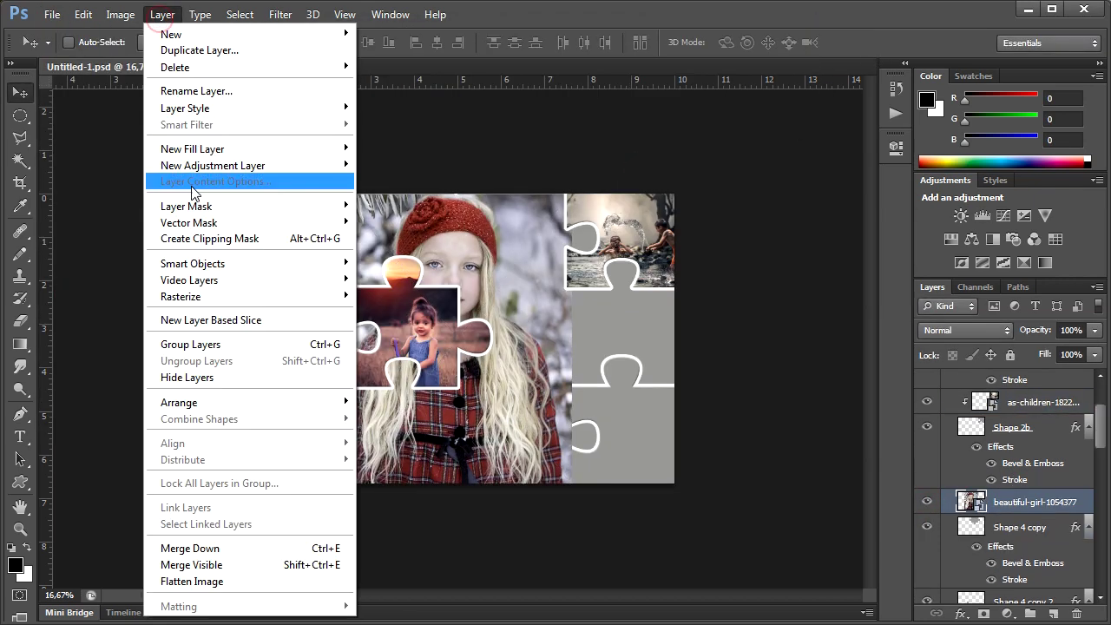
{"action": "left_click", "coordinate": [165, 236]}
{"action": "key", "text": "ctrl+t"}
{"action": "left_click_drag", "start_coordinate": [486, 382], "coordinate": [682, 342]}
{"action": "key", "text": "Return"}
- Clip the two-children-holding-hands photo into Shape 4 copy 2 and shrink it to fit the bottom piece
{"action": "left_click", "coordinate": [998, 522]}
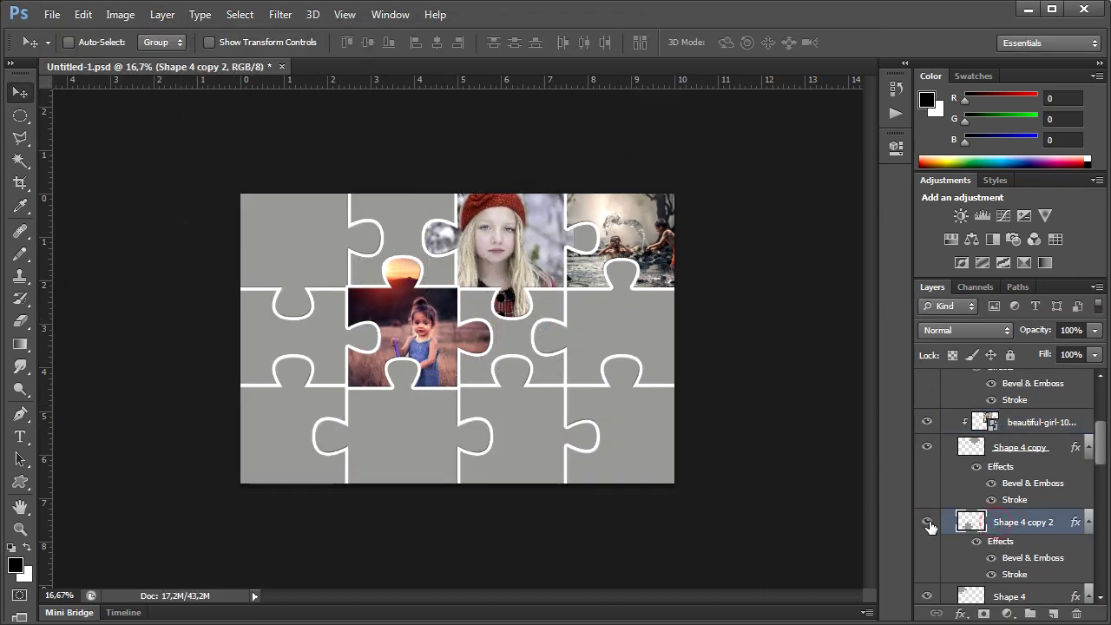
{"action": "left_click", "coordinate": [52, 14]}
{"action": "left_click", "coordinate": [105, 297]}
{"action": "left_click", "coordinate": [162, 15]}
{"action": "left_click", "coordinate": [164, 235]}
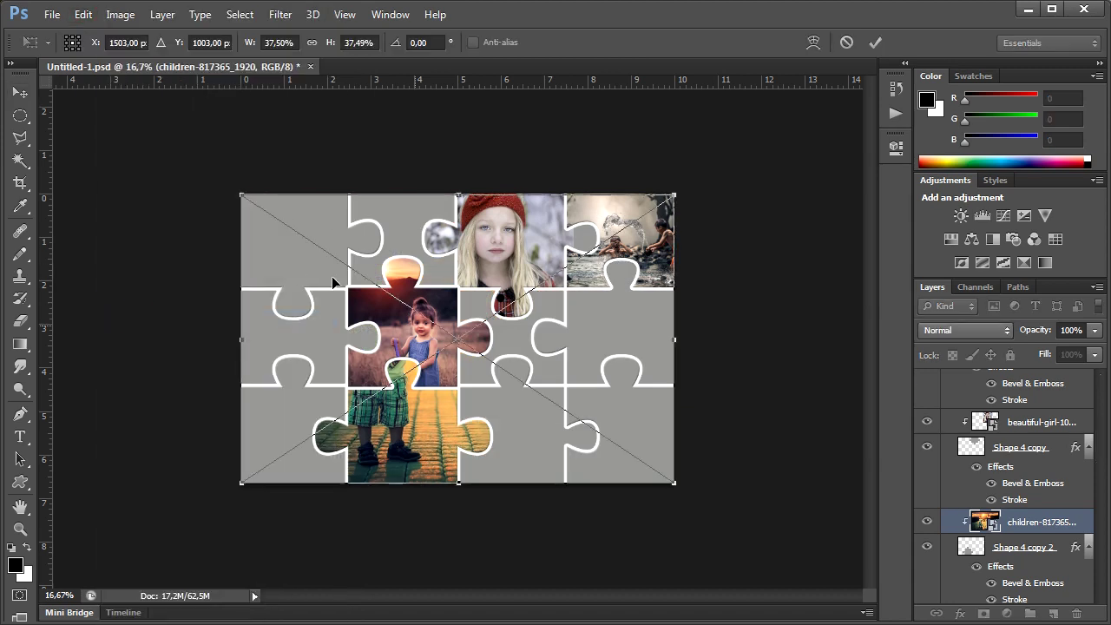
{"action": "left_click_drag", "start_coordinate": [242, 196], "coordinate": [301, 276]}
{"action": "mouse_move", "coordinate": [674, 256]}
{"action": "left_mouse_down"}
{"action": "mouse_move", "coordinate": [509, 347]}
{"action": "mouse_move", "coordinate": [528, 354]}
{"action": "left_mouse_up"}
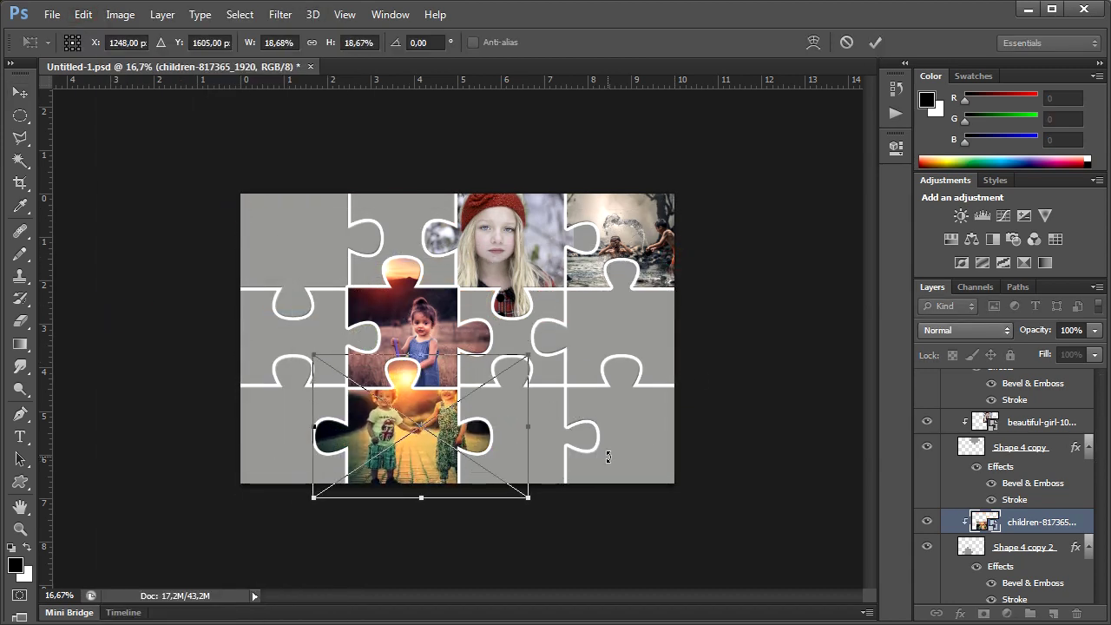
{"action": "key", "text": "Return"}
- Clip the girl-in-grass photo into the top-left piece and shrink it to fit
{"action": "left_click", "coordinate": [1009, 462]}
{"action": "left_click", "coordinate": [52, 15]}
{"action": "left_click", "coordinate": [105, 298]}
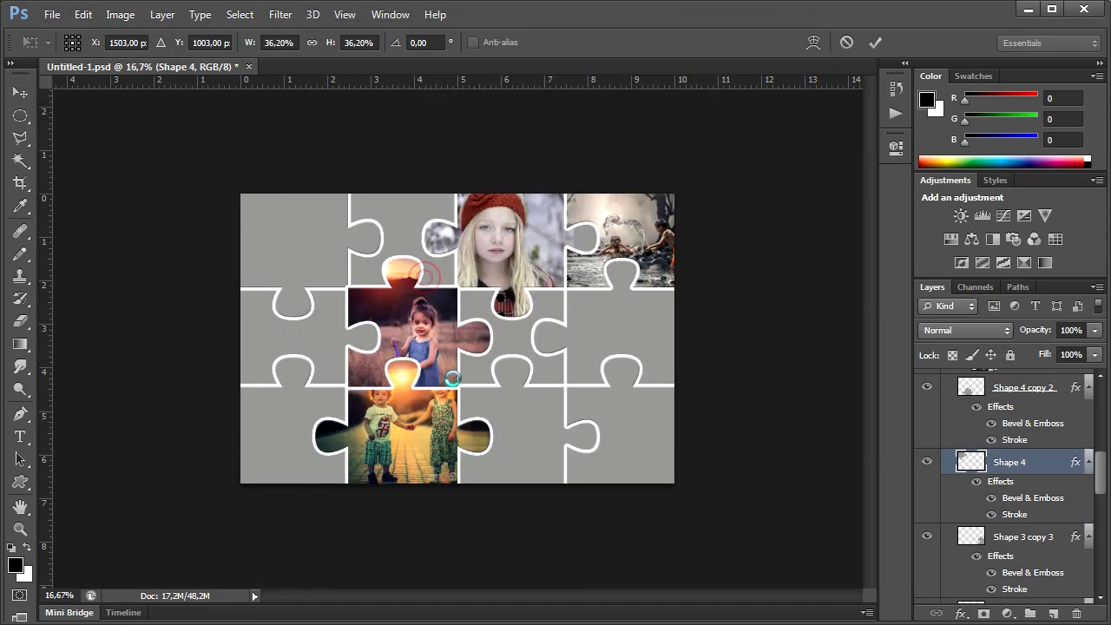
{"action": "key", "text": "Return"}
{"action": "key", "text": "ctrl+alt+g"}
{"action": "key", "text": "ctrl+t"}
{"action": "left_click_drag", "start_coordinate": [595, 472], "coordinate": [384, 328]}
{"action": "left_click_drag", "start_coordinate": [168, 181], "coordinate": [194, 186]}
{"action": "key", "text": "Return"}
- Clip the children-in-water photo into Shape 3 copy 3 and shrink it over the bottom-right piece
{"action": "left_click", "coordinate": [1016, 462]}
{"action": "left_click", "coordinate": [52, 14]}
{"action": "left_click", "coordinate": [105, 298]}
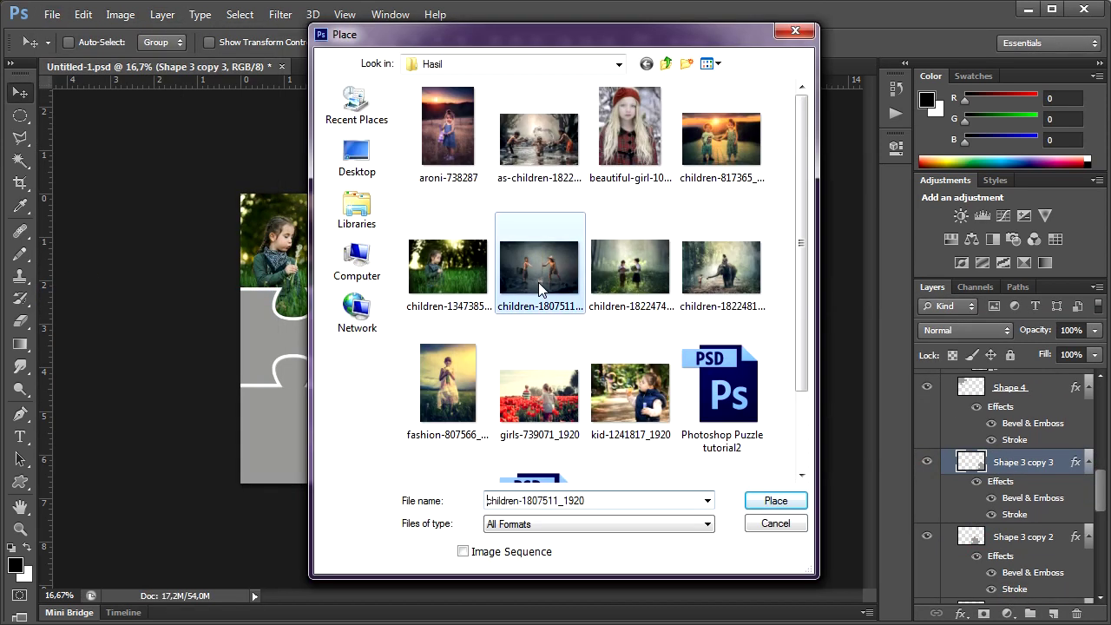
{"action": "double_click", "coordinate": [540, 289]}
{"action": "key", "text": "Return"}
{"action": "key", "text": "ctrl+alt+g"}
{"action": "key", "text": "ctrl+t"}
{"action": "left_click_drag", "start_coordinate": [463, 329], "coordinate": [523, 351]}
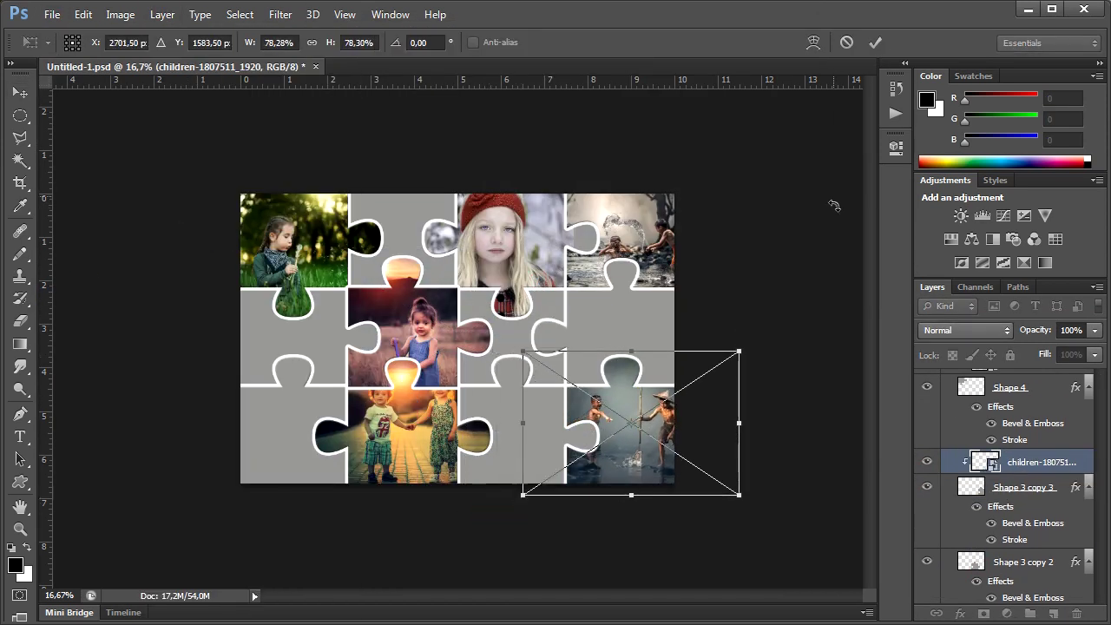
{"action": "left_click", "coordinate": [999, 484]}
- Clip the children-reading photo into the bottom piece and shrink it to fit
{"action": "left_click", "coordinate": [52, 14]}
{"action": "left_click", "coordinate": [105, 298]}
{"action": "double_click", "coordinate": [539, 290]}
{"action": "key", "text": "Return"}
{"action": "left_click", "coordinate": [162, 14]}
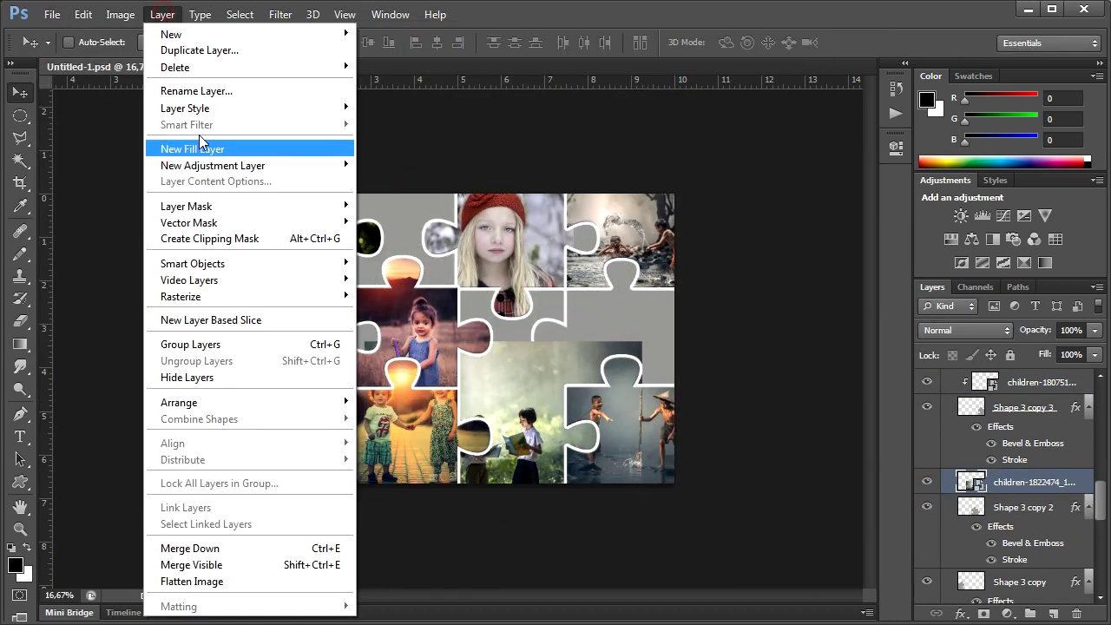
{"action": "left_click", "coordinate": [209, 238]}
{"action": "left_click", "coordinate": [83, 15]}
{"action": "left_click", "coordinate": [197, 318]}
{"action": "left_click_drag", "start_coordinate": [377, 533], "coordinate": [426, 508]}
{"action": "key", "text": "Return"}
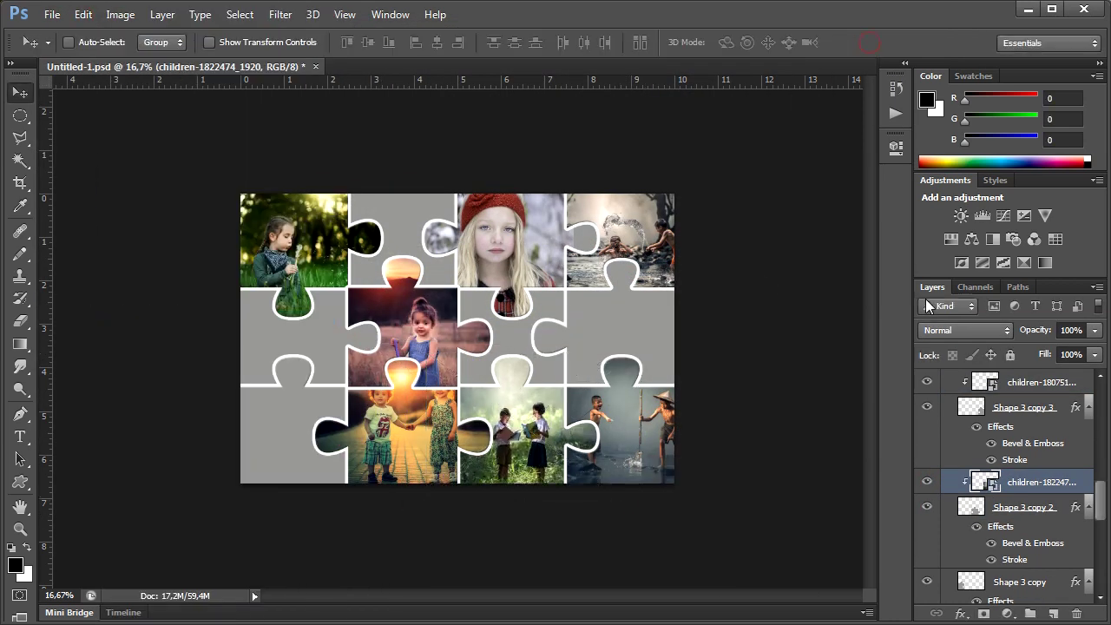
- Clip the child-on-elephant photo into the bottom-left piece and scale it down to fit
{"action": "left_click", "coordinate": [998, 461]}
{"action": "left_click", "coordinate": [52, 15]}
{"action": "left_click", "coordinate": [105, 297]}
{"action": "double_click", "coordinate": [724, 280]}
{"action": "key", "text": "Return"}
{"action": "left_click", "coordinate": [162, 15]}
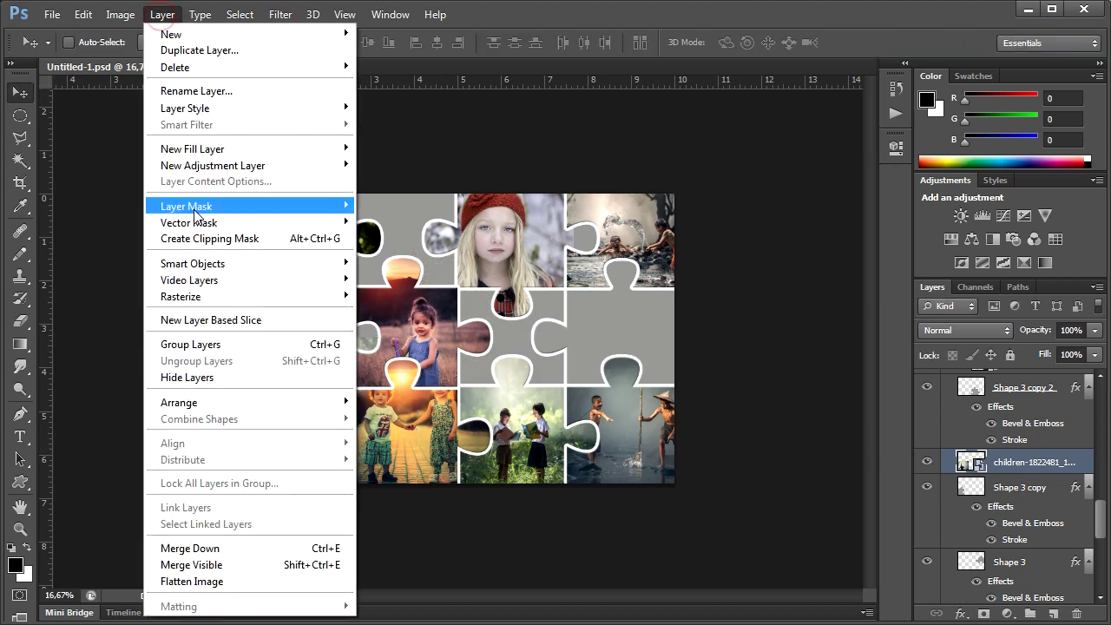
{"action": "left_click", "coordinate": [209, 238]}
{"action": "key", "text": "ctrl+t"}
{"action": "left_click_drag", "start_coordinate": [421, 525], "coordinate": [376, 497]}
{"action": "key", "text": "Return"}
{"action": "key", "text": "ctrl+e"}
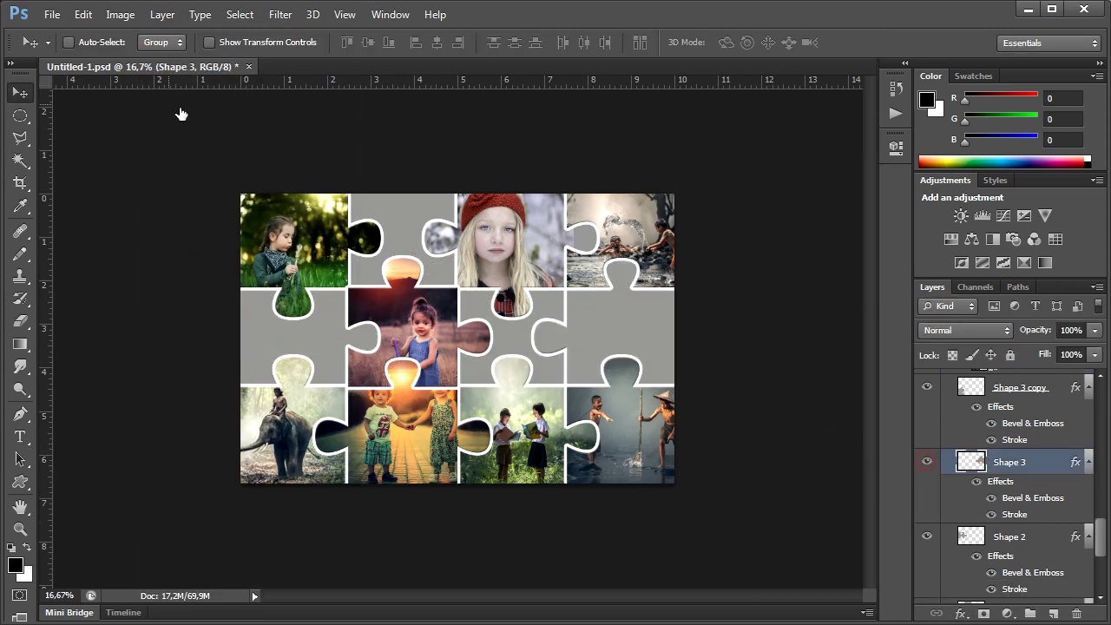
- Clip the girl-in-a-field photo into the right-middle piece and narrow it to fit
{"action": "left_click", "coordinate": [52, 14]}
{"action": "left_click", "coordinate": [105, 298]}
{"action": "double_click", "coordinate": [402, 385]}
{"action": "left_click", "coordinate": [162, 14]}
{"action": "left_click", "coordinate": [210, 239]}
{"action": "key", "text": "ctrl+t"}
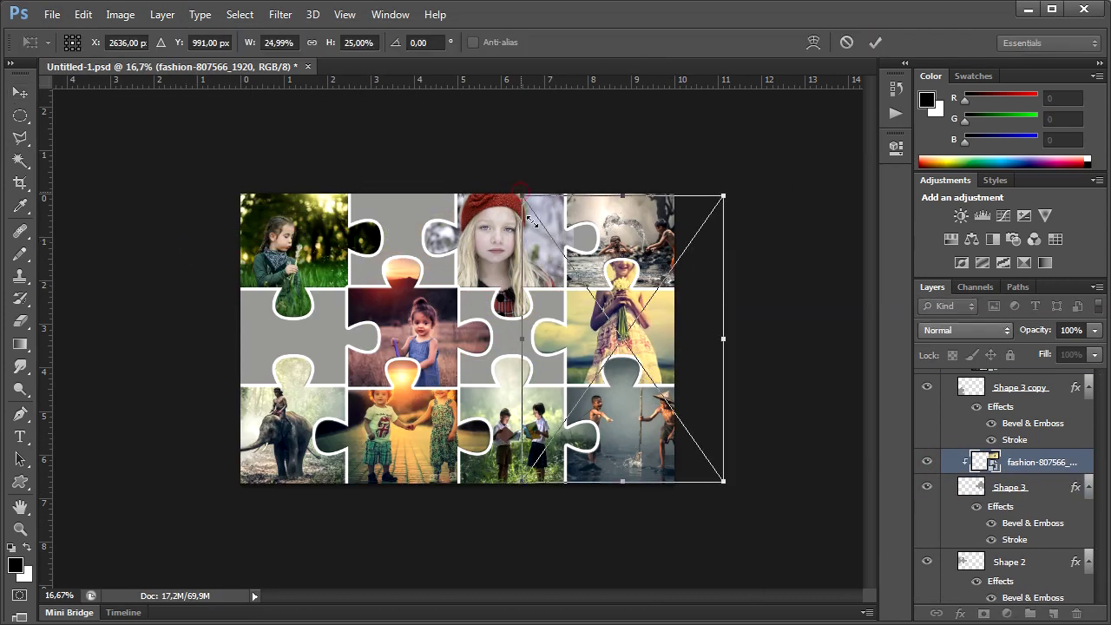
{"action": "left_click_drag", "start_coordinate": [724, 339], "coordinate": [675, 339]}
{"action": "key", "text": "Return"}
{"action": "scroll", "coordinate": [1007, 486], "scroll_direction": "down", "scroll_amount": 2}
{"action": "left_click", "coordinate": [1010, 462]}
- Clip the tulip photo into the left-middle Shape 2 piece and shrink it to fit
{"action": "left_click", "coordinate": [927, 462]}
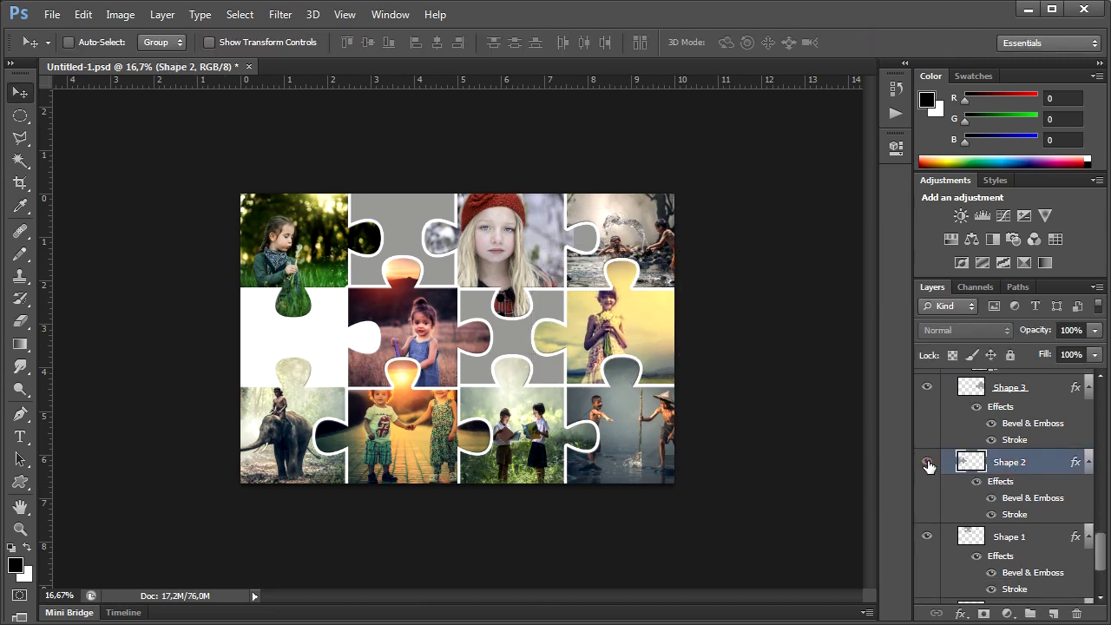
{"action": "left_click", "coordinate": [52, 15]}
{"action": "left_click", "coordinate": [105, 298]}
{"action": "double_click", "coordinate": [539, 384]}
{"action": "key", "text": "ctrl+alt+g"}
{"action": "key", "text": "ctrl+t"}
{"action": "mouse_move", "coordinate": [670, 193]}
{"action": "left_mouse_down"}
{"action": "mouse_move", "coordinate": [538, 198]}
{"action": "mouse_move", "coordinate": [371, 359]}
{"action": "left_mouse_up"}
- Confirm the tulip photo, then place the kid photo clipped and scaled into the Shape 1 piece
{"action": "key", "text": "Return"}
{"action": "scroll", "coordinate": [1007, 486], "scroll_direction": "down", "scroll_amount": 2}
{"action": "left_click", "coordinate": [1009, 482]}
{"action": "left_click", "coordinate": [52, 15]}
{"action": "left_click", "coordinate": [105, 298]}
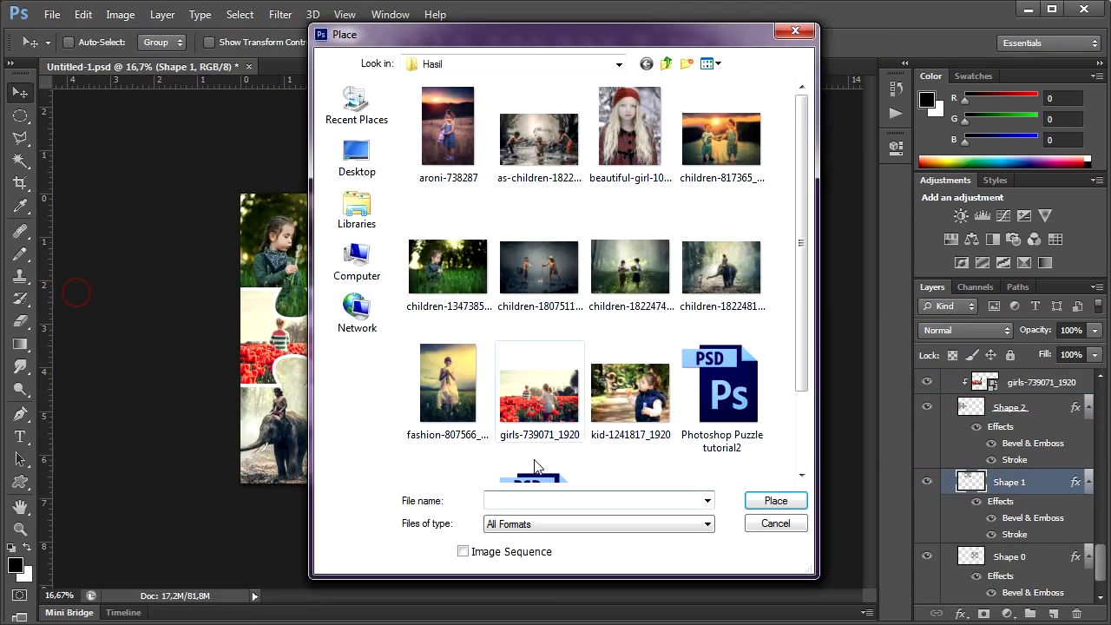
{"action": "double_click", "coordinate": [631, 392]}
{"action": "left_click", "coordinate": [162, 14]}
{"action": "left_click", "coordinate": [208, 236]}
{"action": "left_click_drag", "start_coordinate": [240, 194], "coordinate": [251, 184]}
{"action": "mouse_move", "coordinate": [674, 483]}
{"action": "left_mouse_down"}
{"action": "mouse_move", "coordinate": [488, 348]}
{"action": "mouse_move", "coordinate": [313, 300]}
{"action": "left_mouse_up"}
{"action": "key", "text": "Return"}
- Place the teddy-bear photo into Shape 0, clip it, and shrink and shift it to fit
{"action": "scroll", "coordinate": [1007, 486], "scroll_direction": "down", "scroll_amount": 2}
{"action": "left_click", "coordinate": [1010, 516]}
{"action": "left_click", "coordinate": [52, 15]}
{"action": "left_click", "coordinate": [106, 293]}
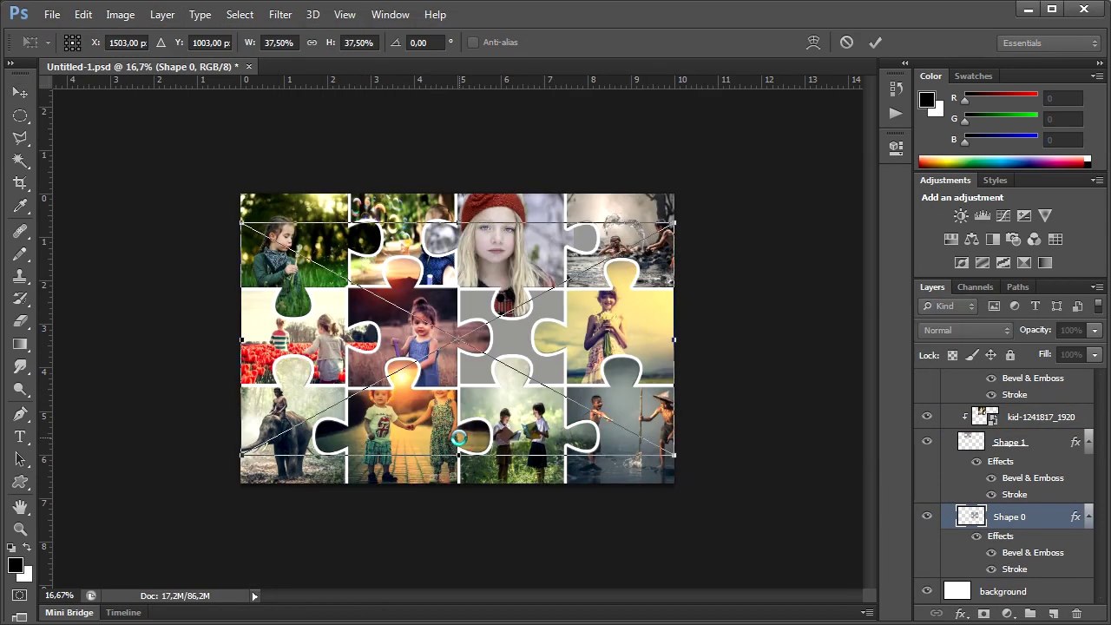
{"action": "left_click", "coordinate": [161, 15]}
{"action": "left_click", "coordinate": [186, 235]}
{"action": "left_click", "coordinate": [83, 15]}
{"action": "left_click", "coordinate": [136, 319]}
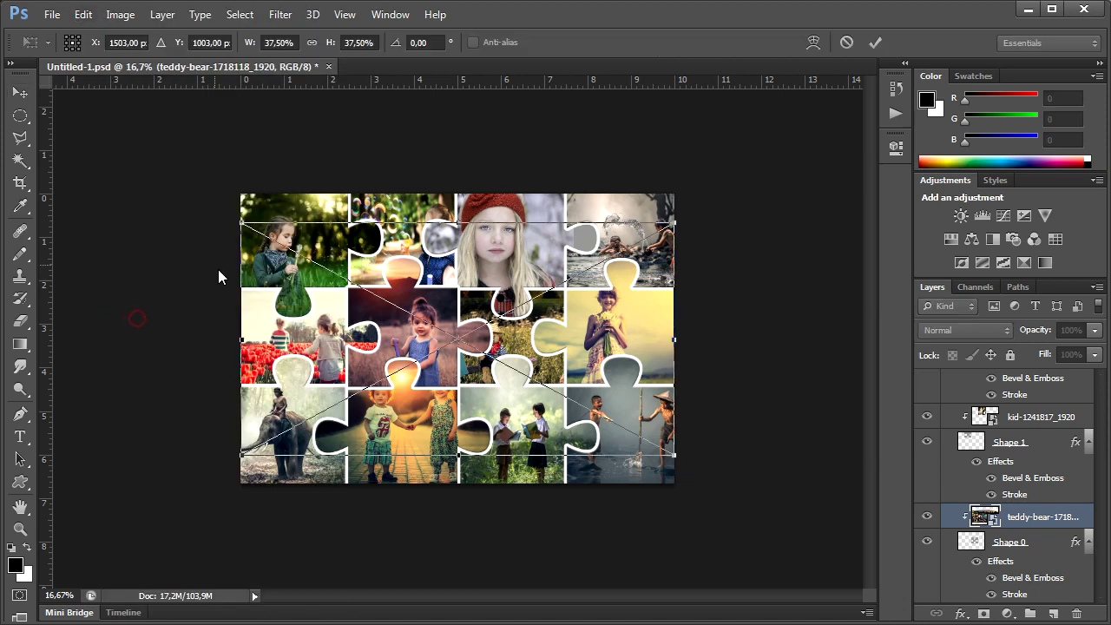
{"action": "left_click_drag", "start_coordinate": [240, 454], "coordinate": [365, 392]}
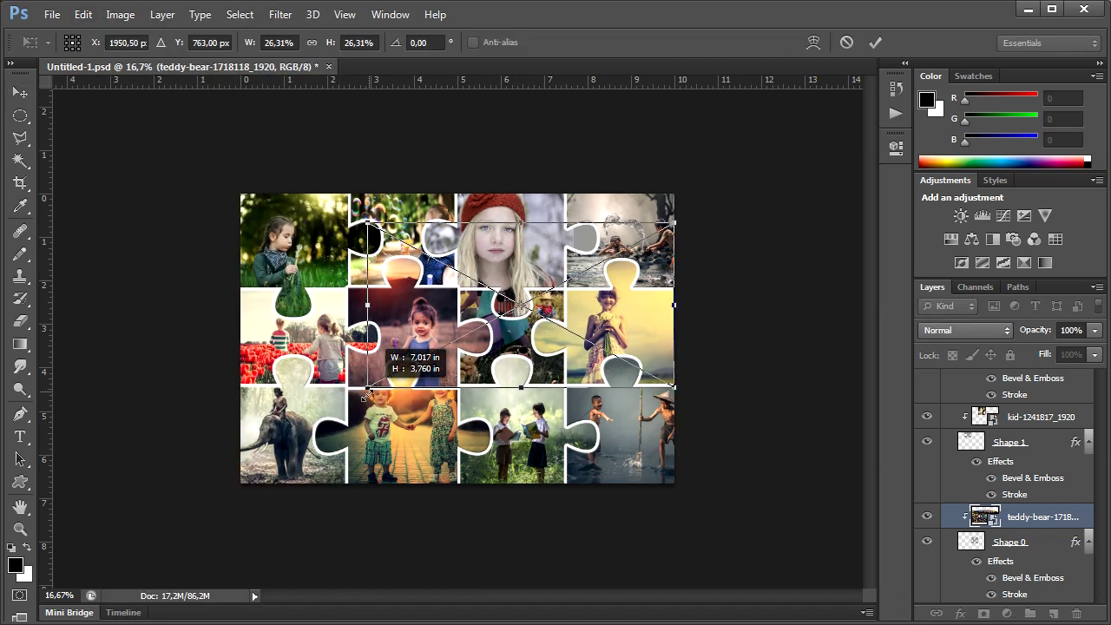
{"action": "left_click_drag", "start_coordinate": [674, 223], "coordinate": [539, 276]}
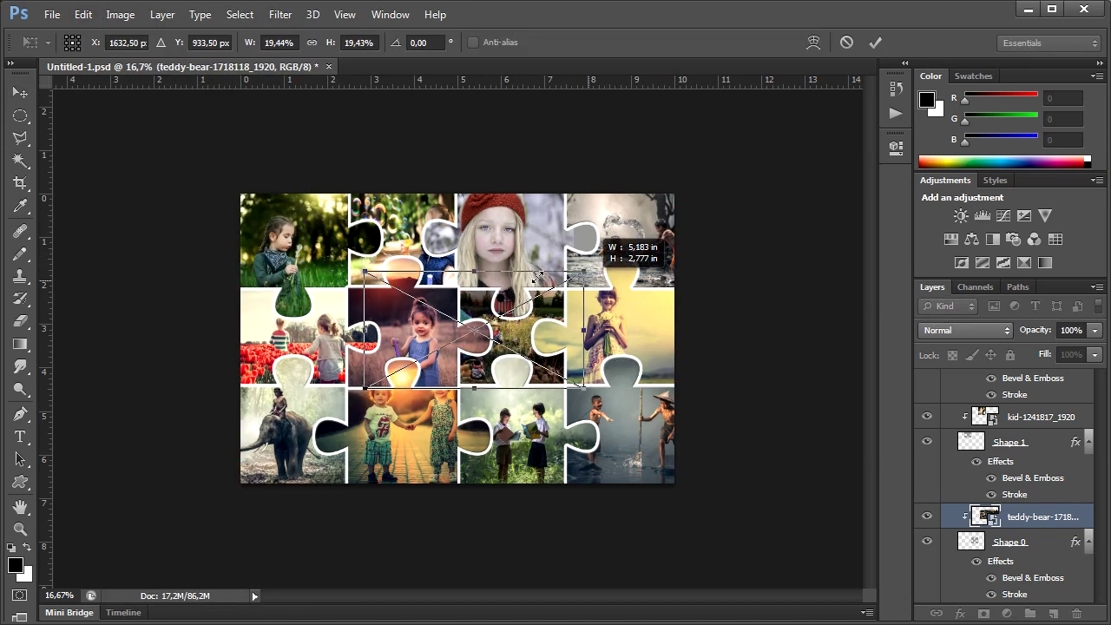
{"action": "left_click_drag", "start_coordinate": [365, 274], "coordinate": [416, 283]}
{"action": "left_click_drag", "start_coordinate": [531, 345], "coordinate": [563, 346]}
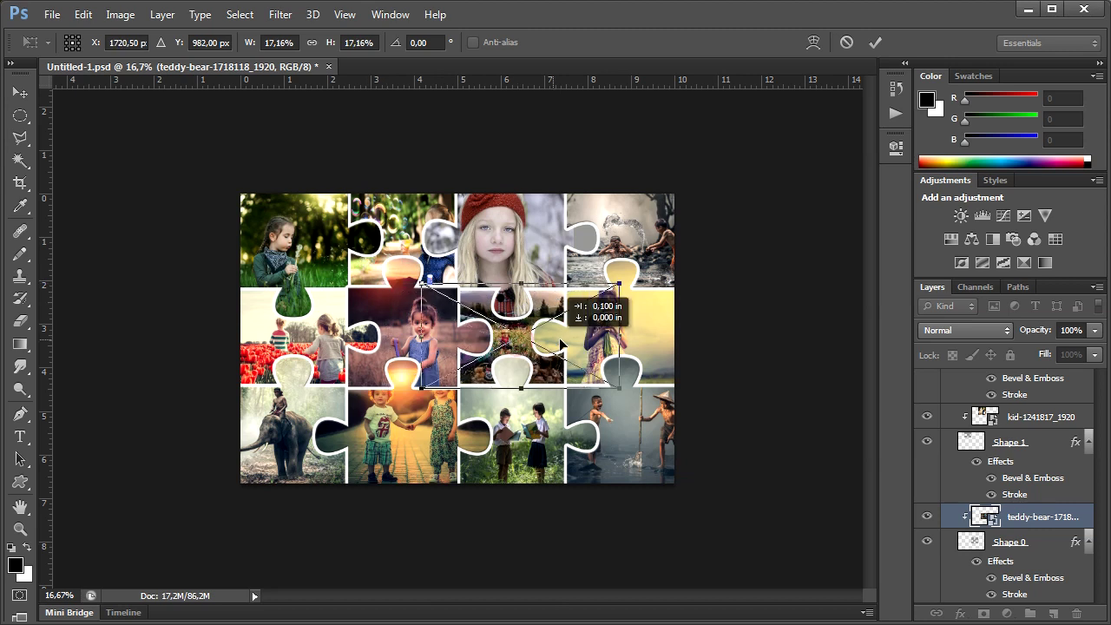
{"action": "left_click", "coordinate": [876, 41]}
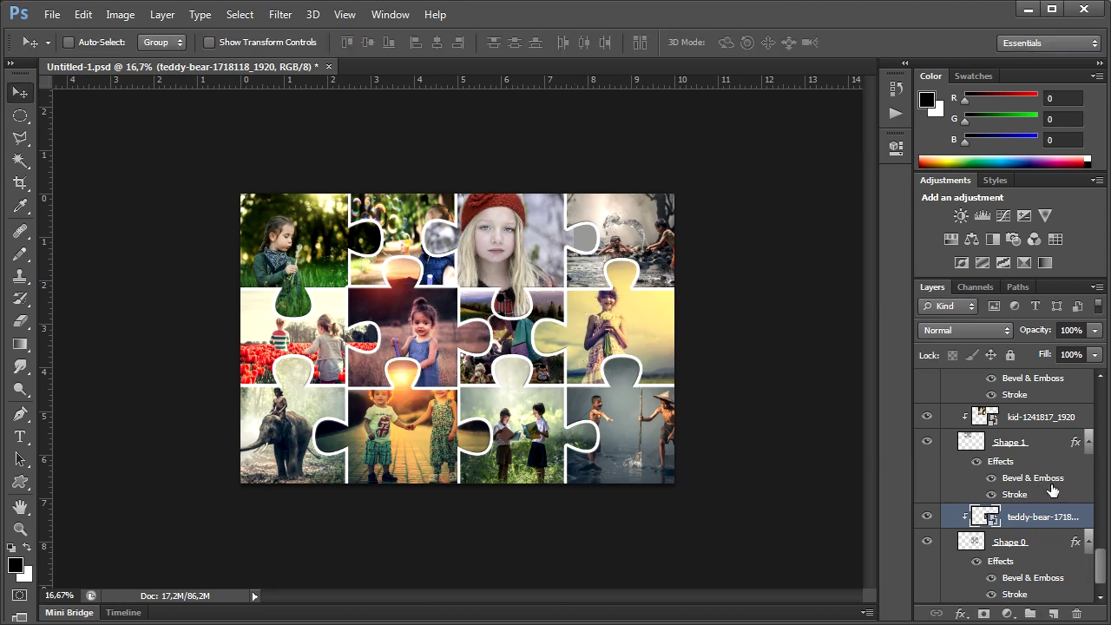
- Scroll the Layers panel to the top and collapse Group 1 above the background
{"action": "scroll", "coordinate": [1052, 491], "scroll_direction": "up", "scroll_amount": 3}
{"action": "scroll", "coordinate": [1033, 487], "scroll_direction": "up", "scroll_amount": 3}
{"action": "scroll", "coordinate": [1011, 484], "scroll_direction": "up", "scroll_amount": 3}
{"action": "scroll", "coordinate": [989, 479], "scroll_direction": "up", "scroll_amount": 3}
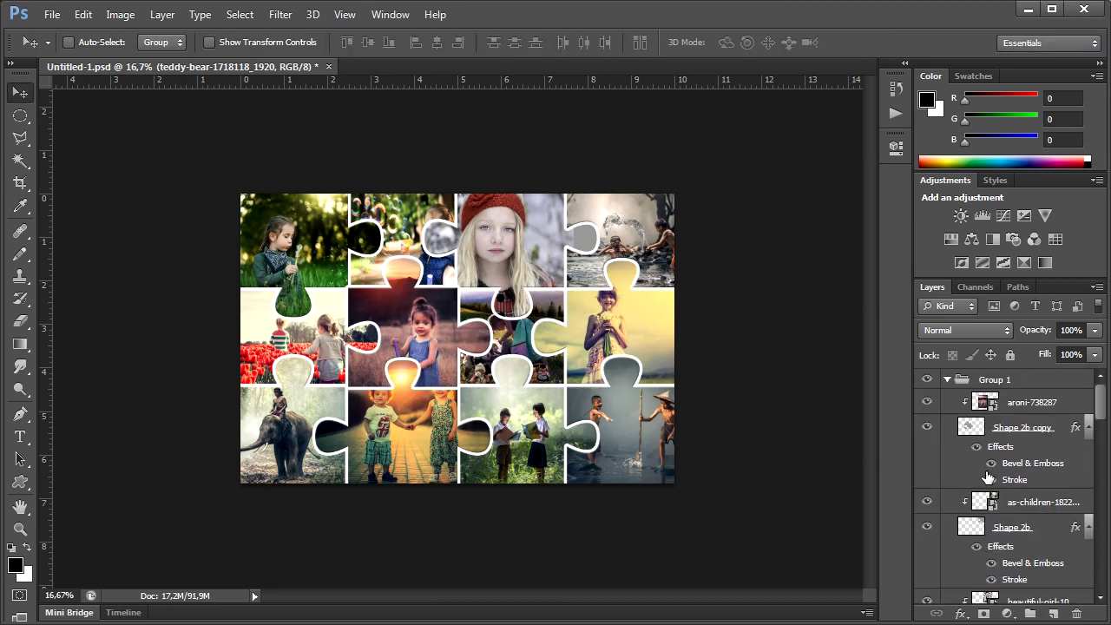
{"action": "left_click", "coordinate": [947, 382]}
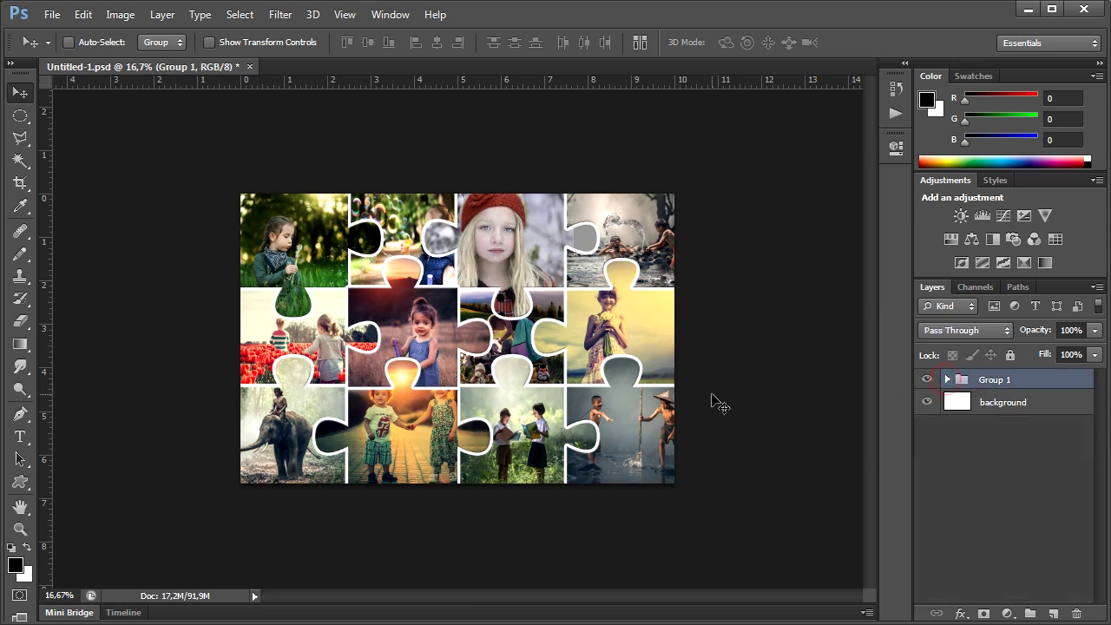